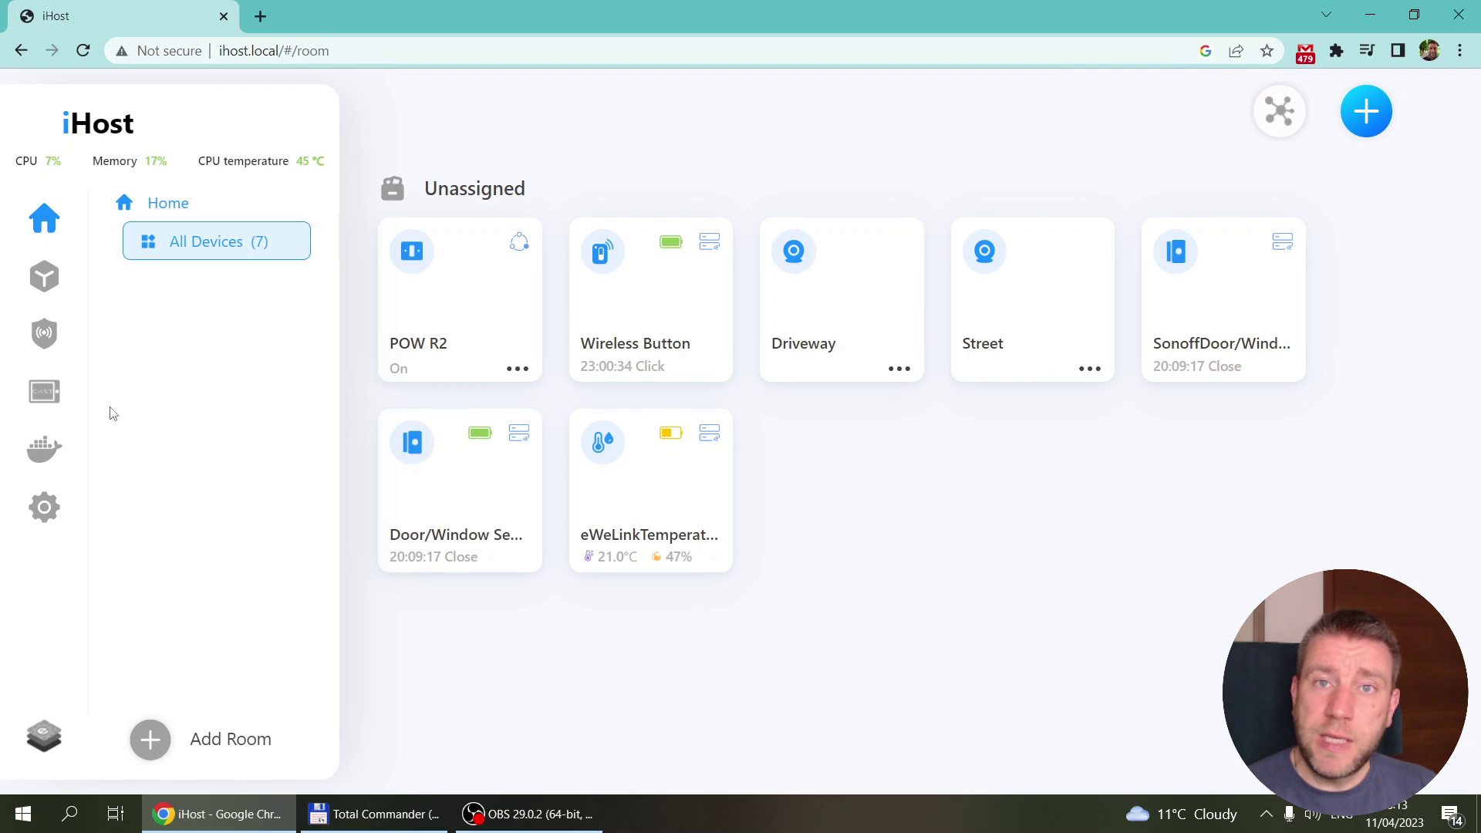
Open the iHost settings and check the eWeLink CUBE version, then review the general settings
click(44, 507)
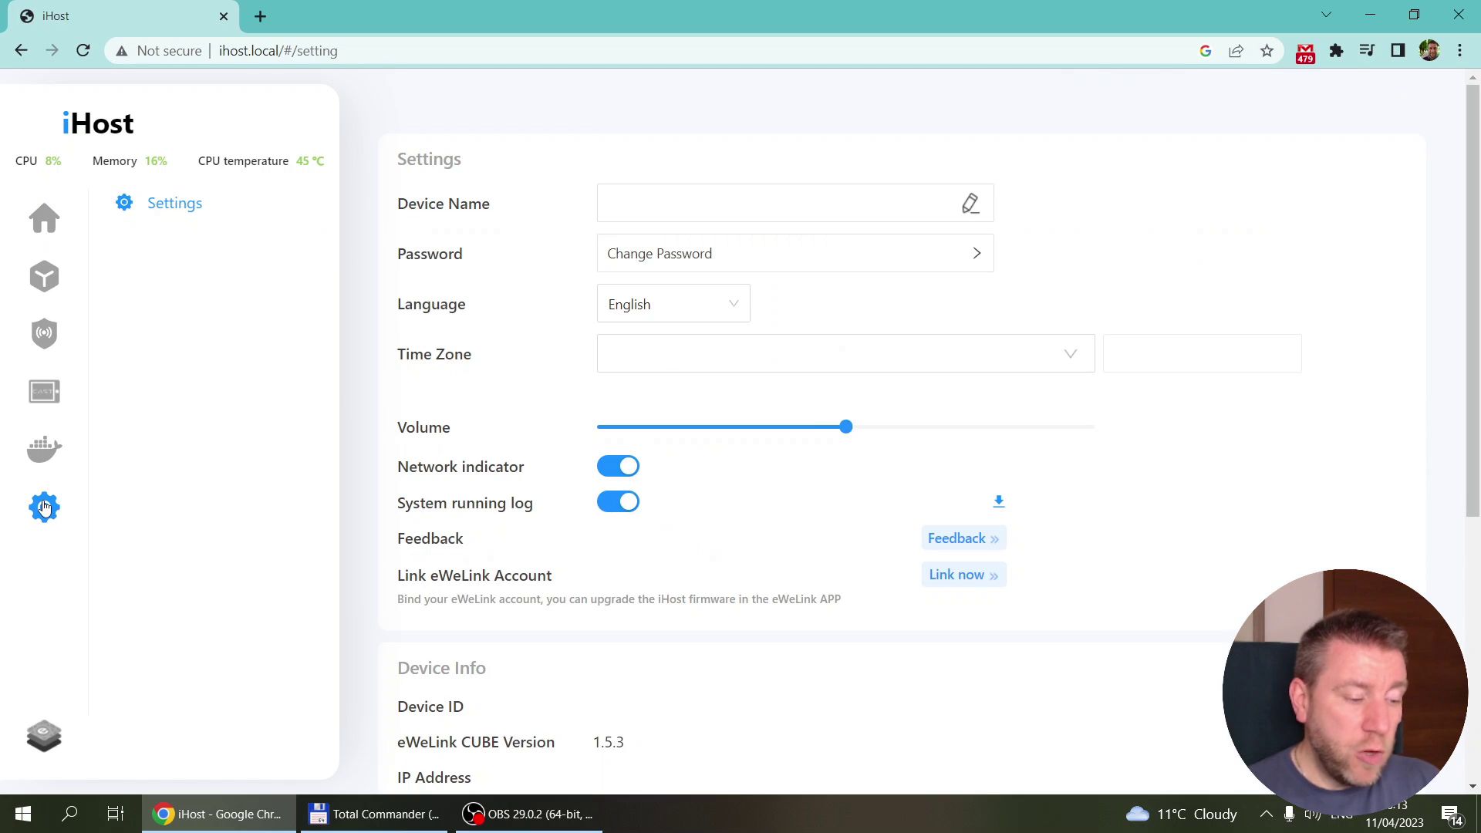
scroll(1047, 472, down, 6)
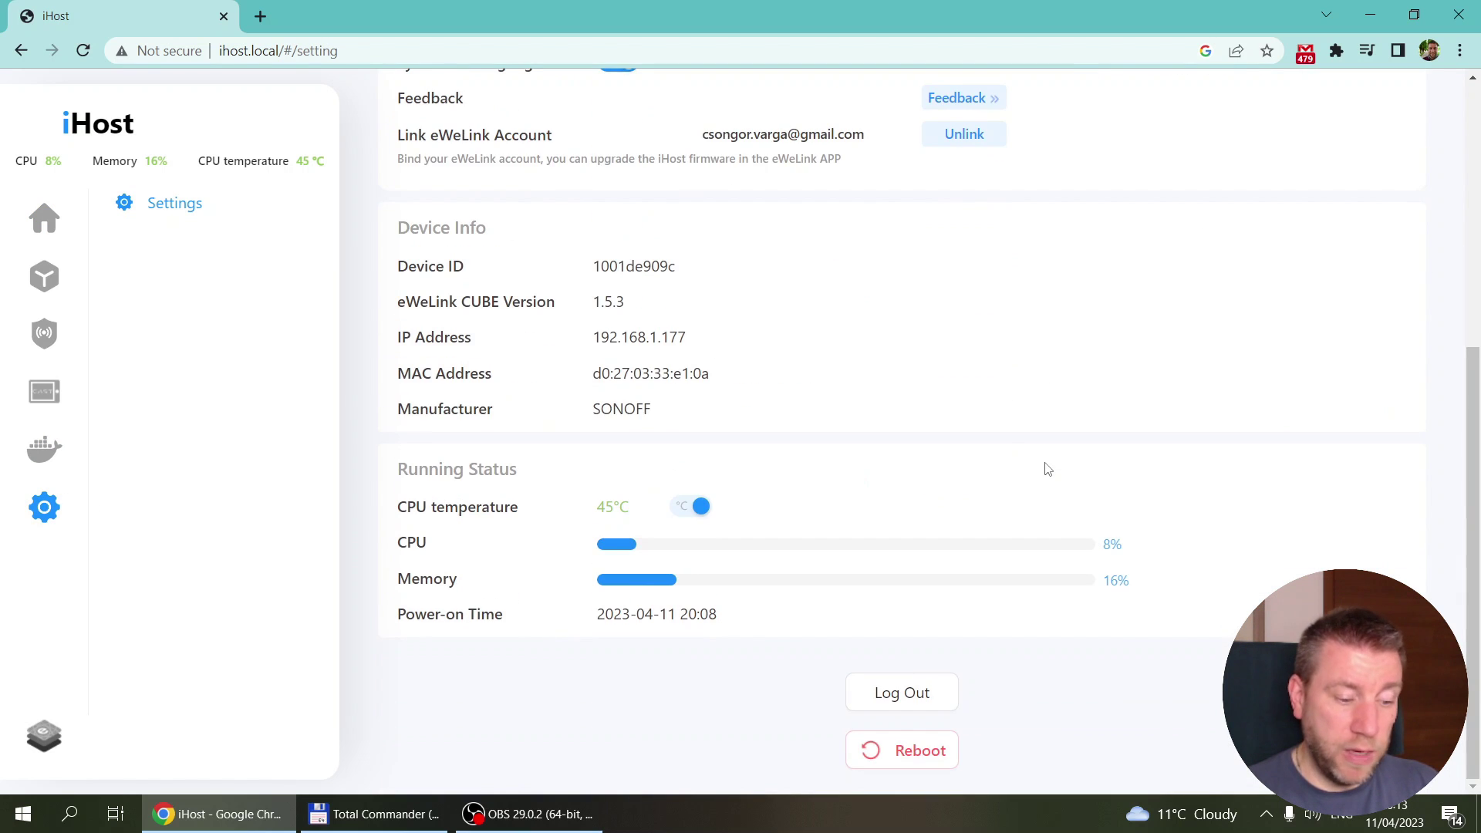
drag(591, 302, 639, 310)
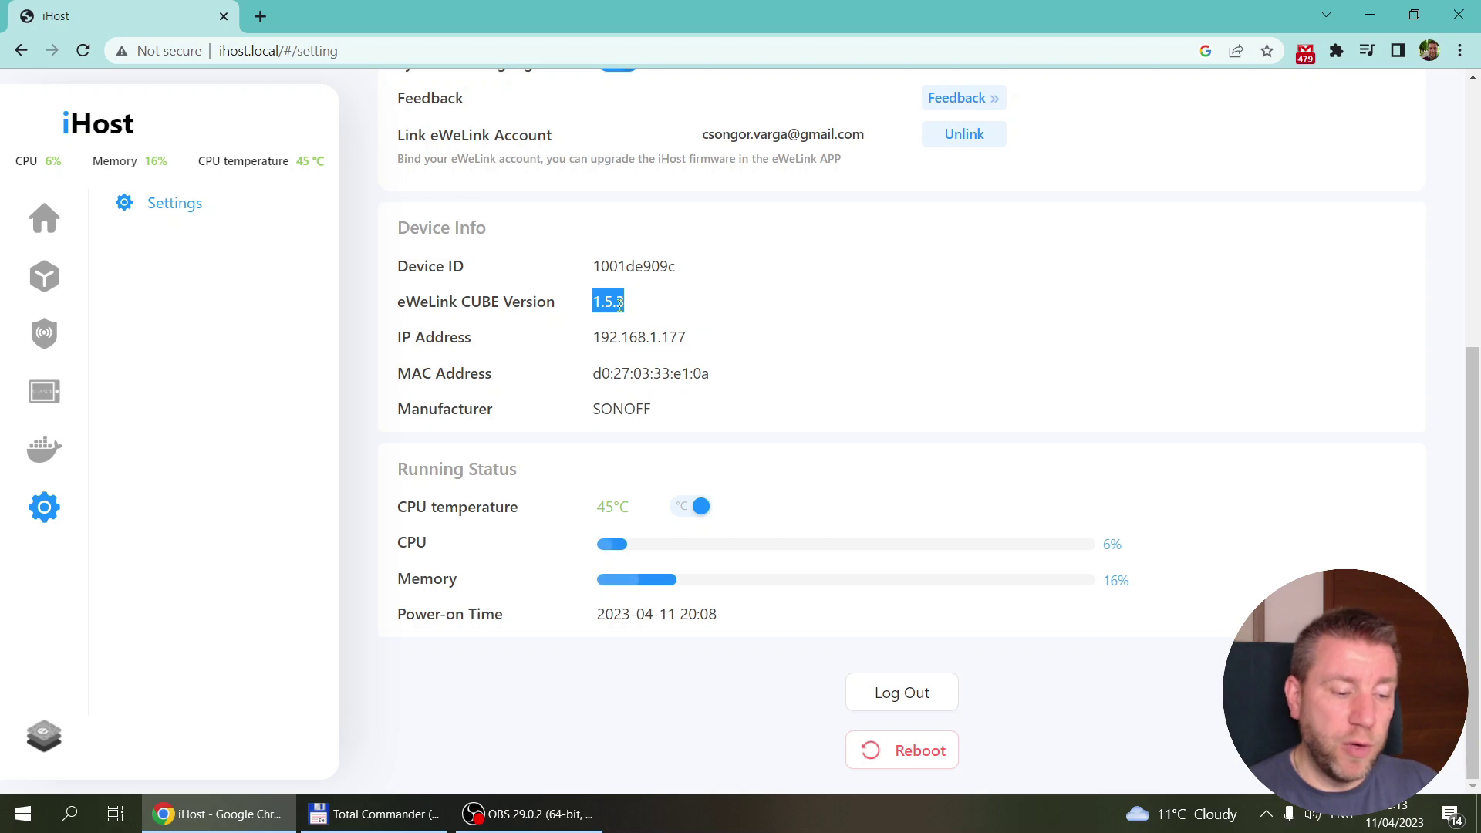
scroll(654, 315, up, 5)
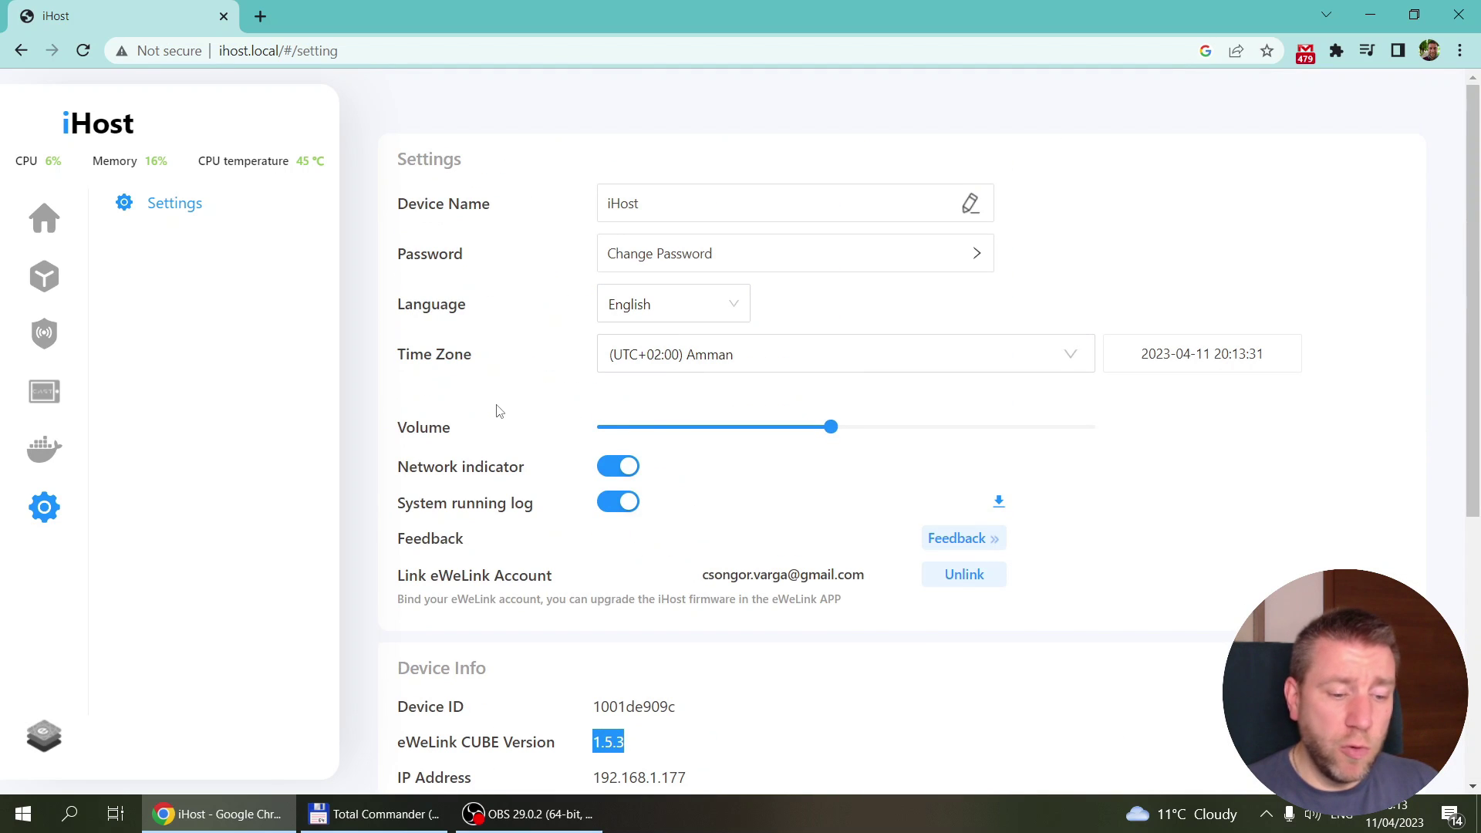
scroll(496, 410, down, 1)
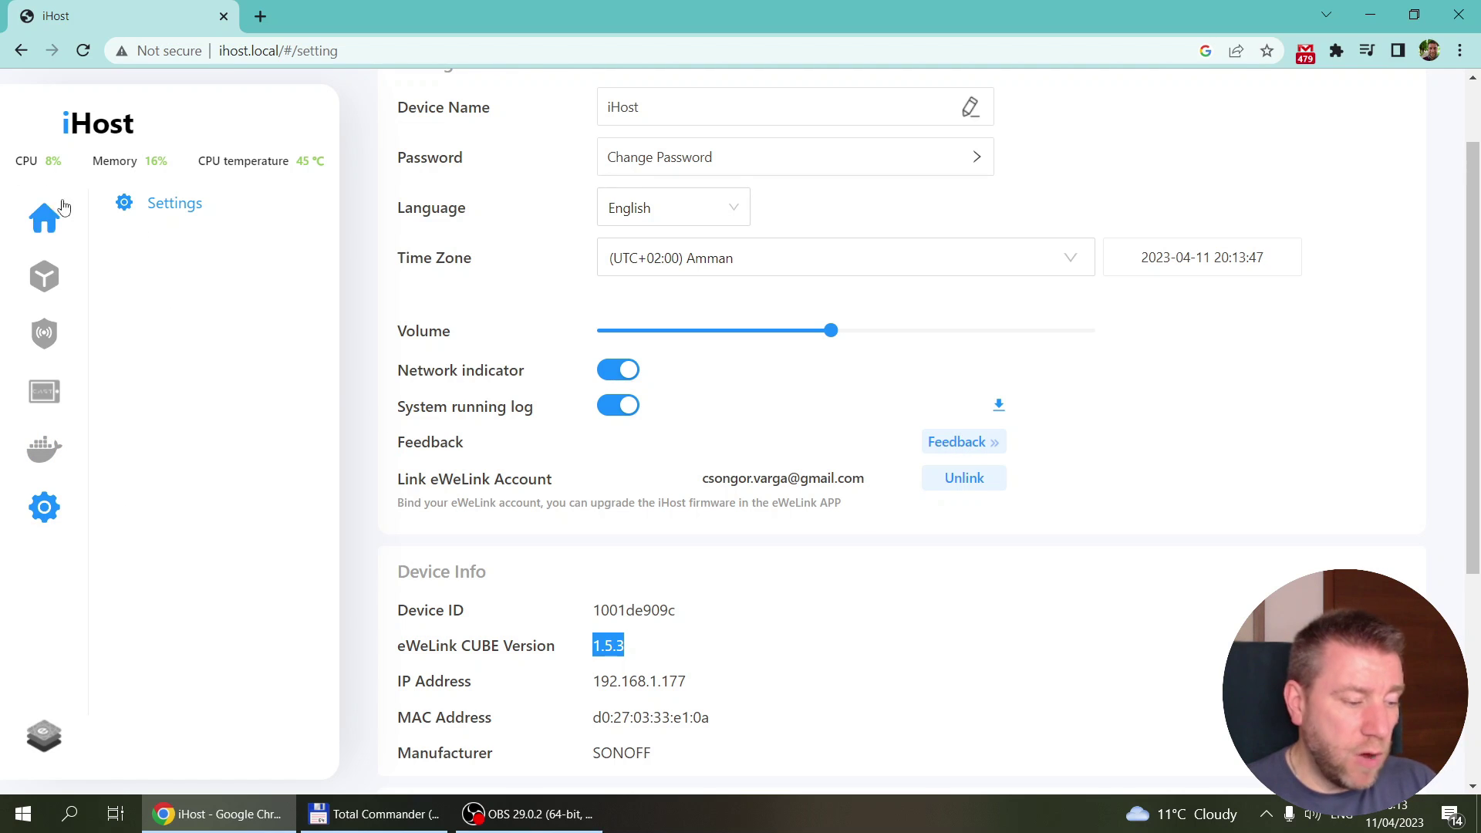
View the POW R2 control from the home device list, close it, and show the Zigbee map
click(45, 220)
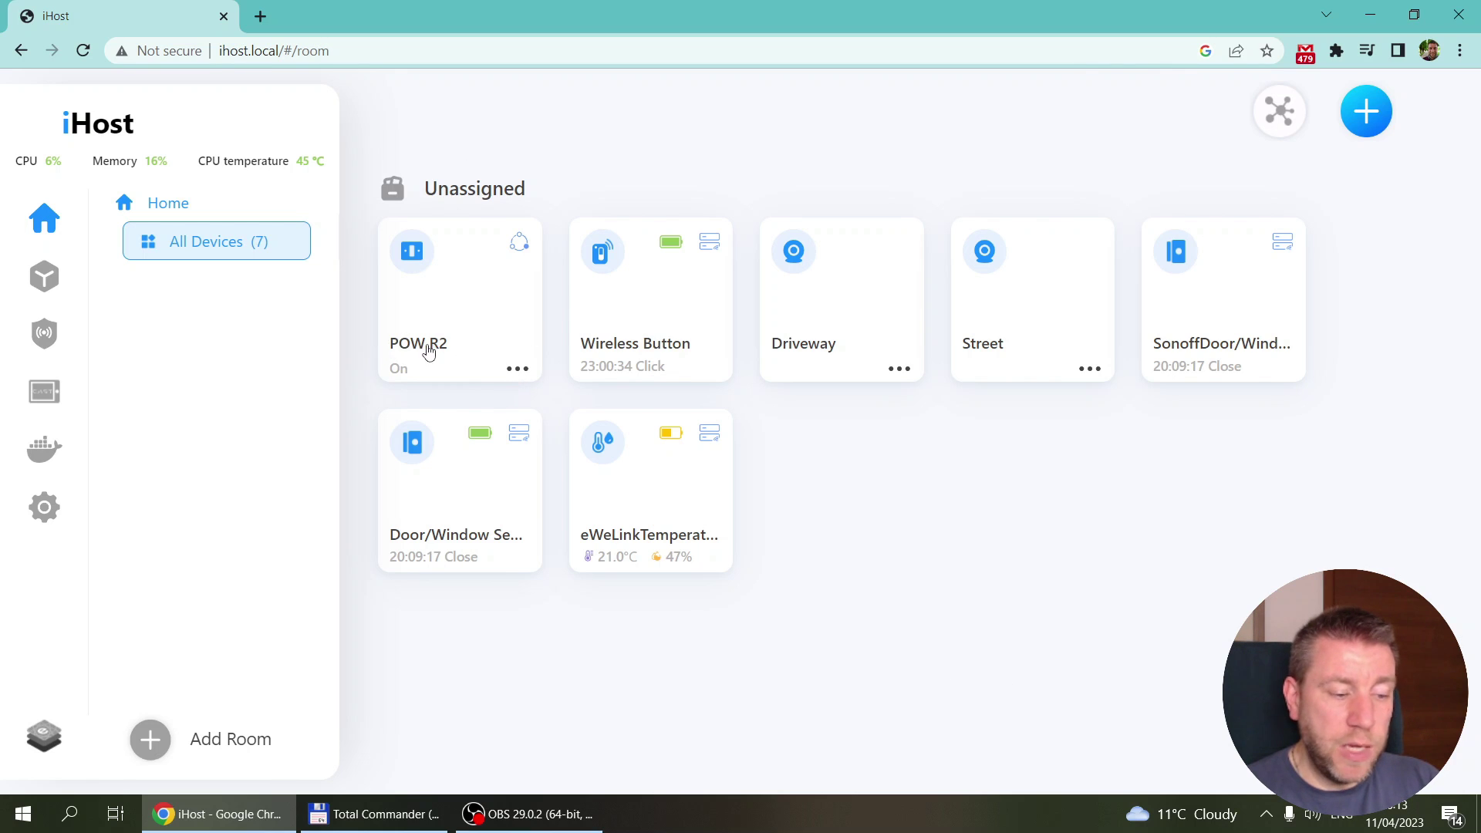
click(513, 376)
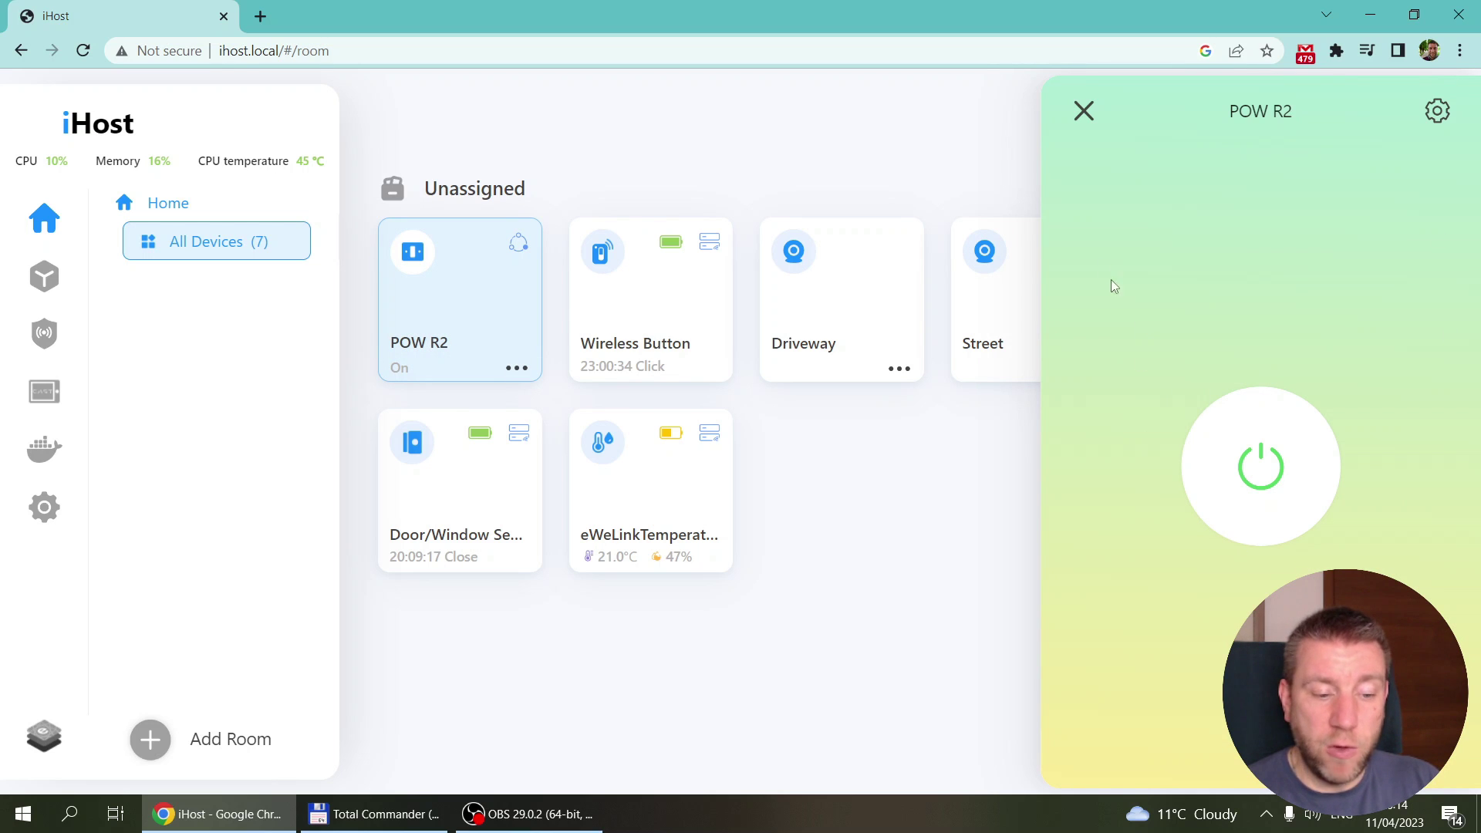
click(1083, 113)
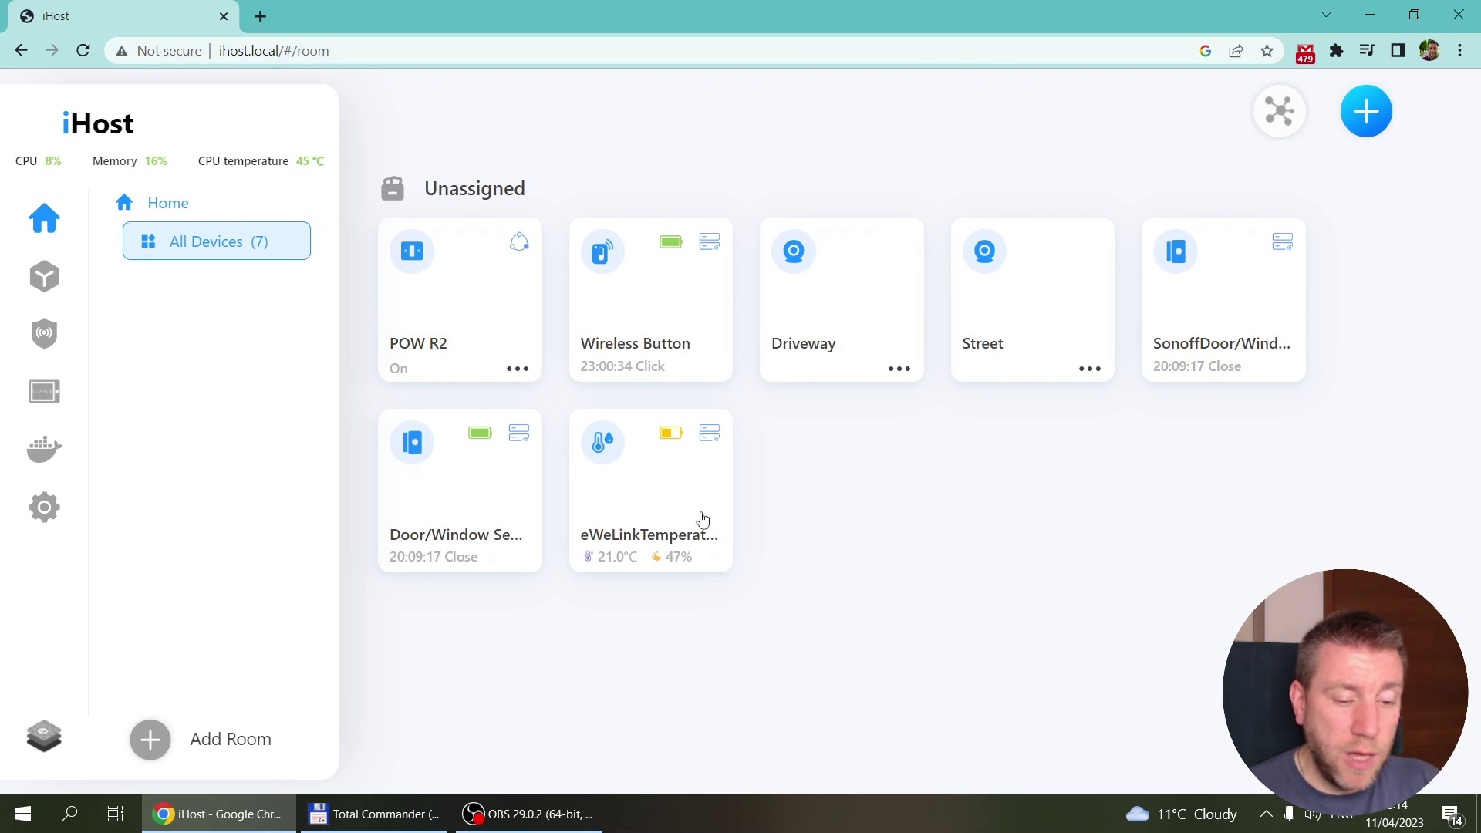
click(1278, 113)
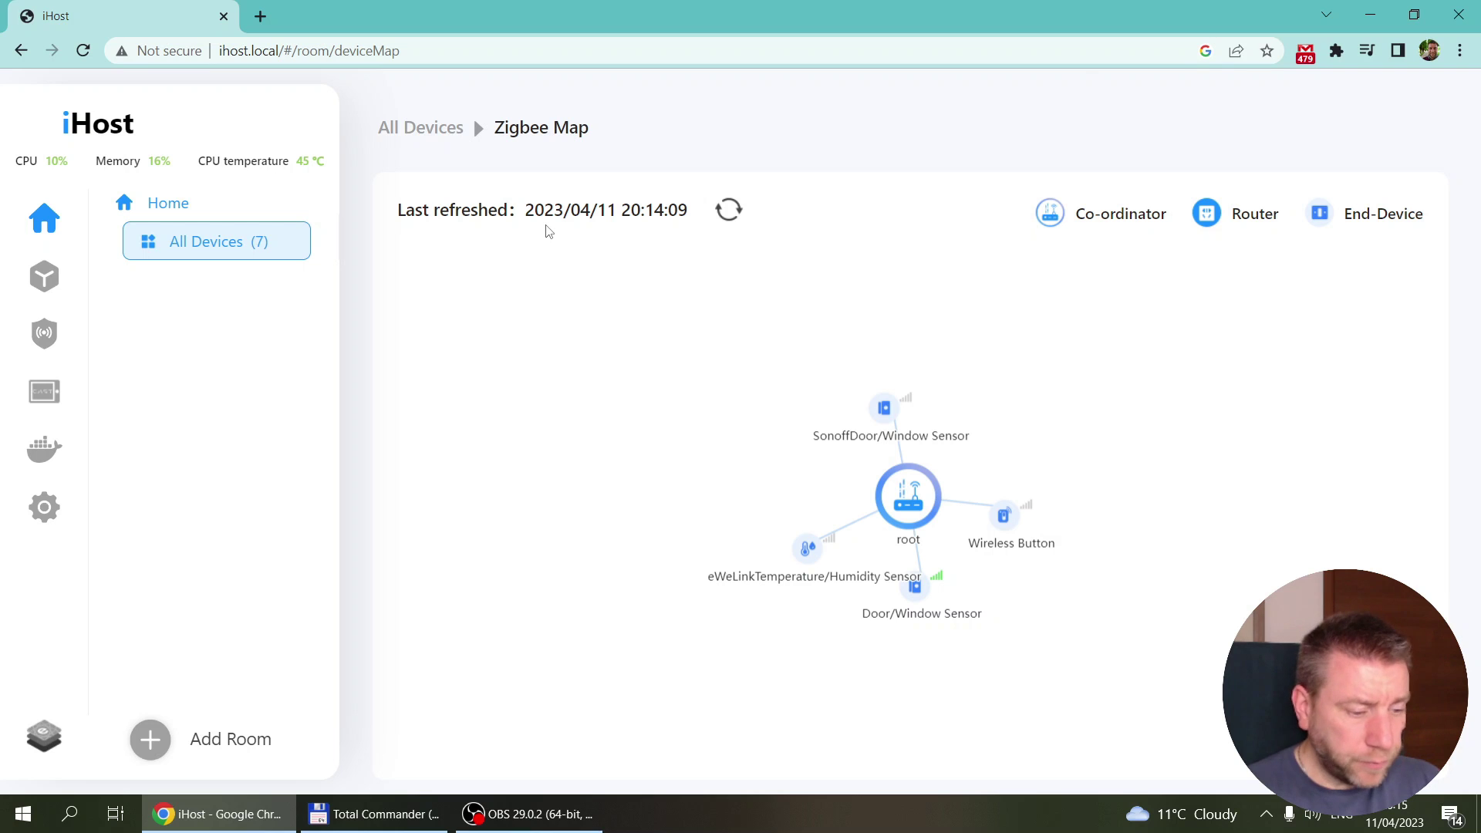
Look through the Scene, Smart Security and Cast pages, skipping the Cast introduction
click(44, 276)
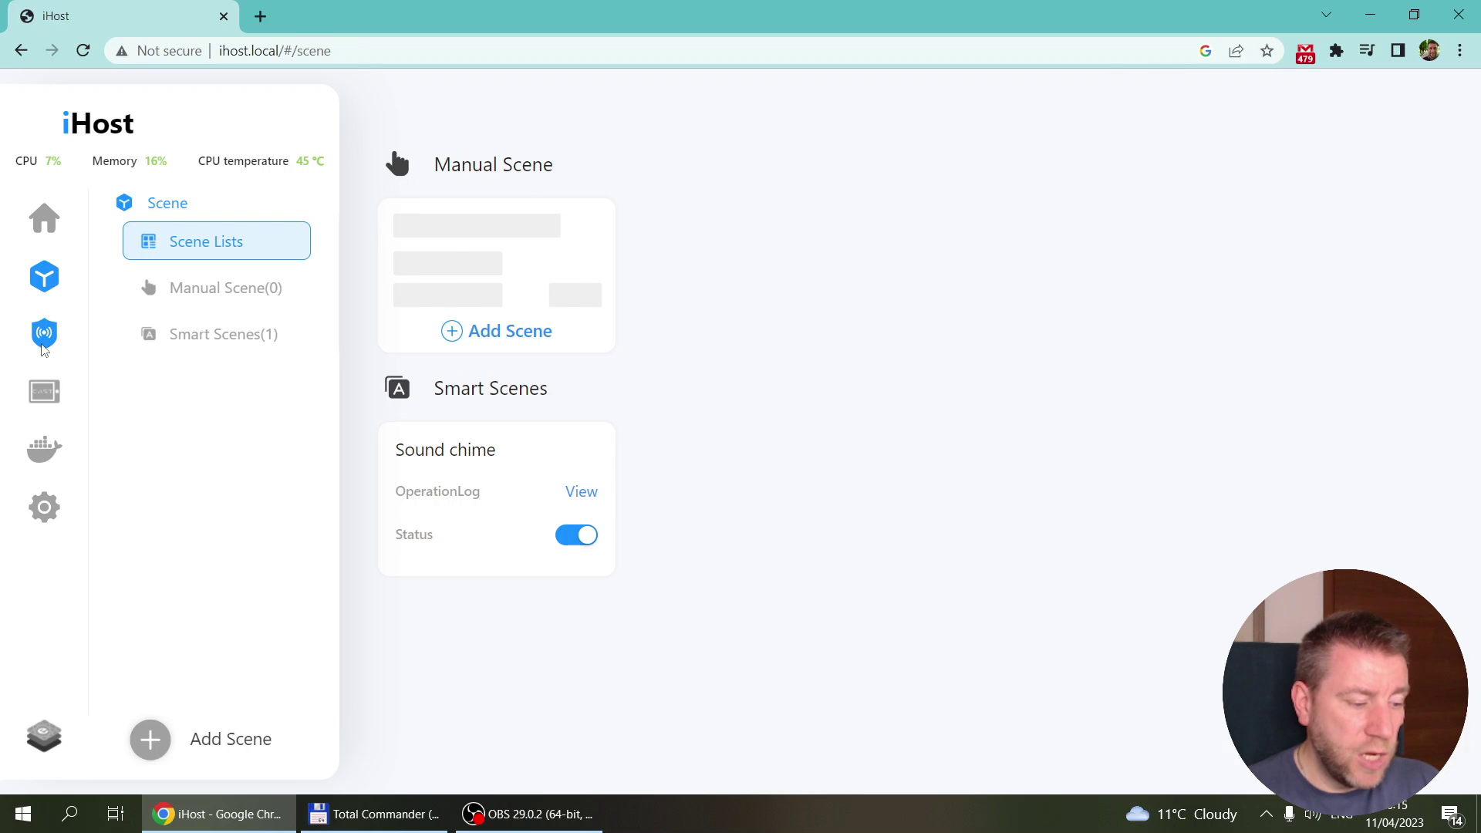
click(44, 342)
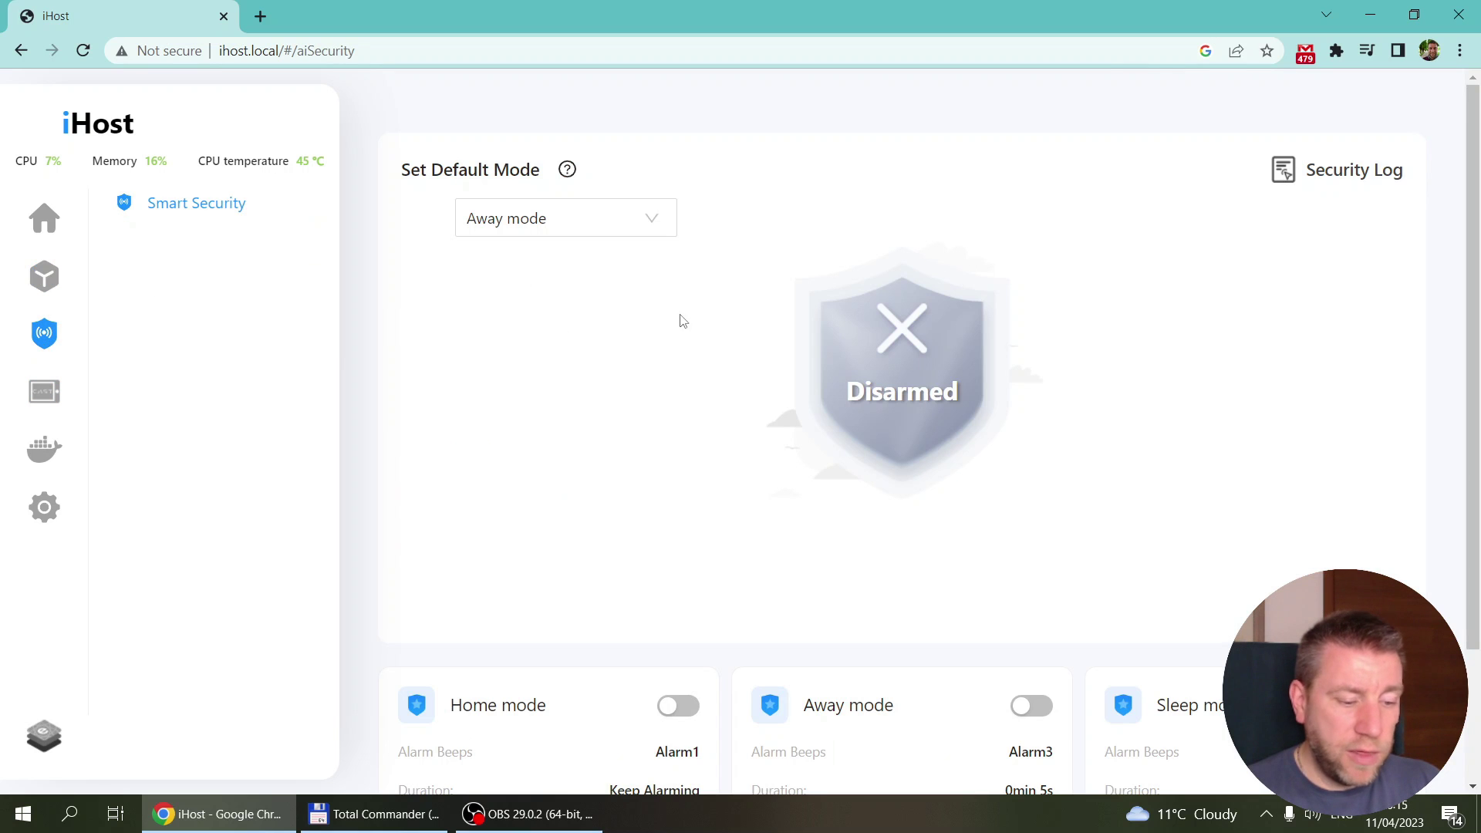
click(60, 406)
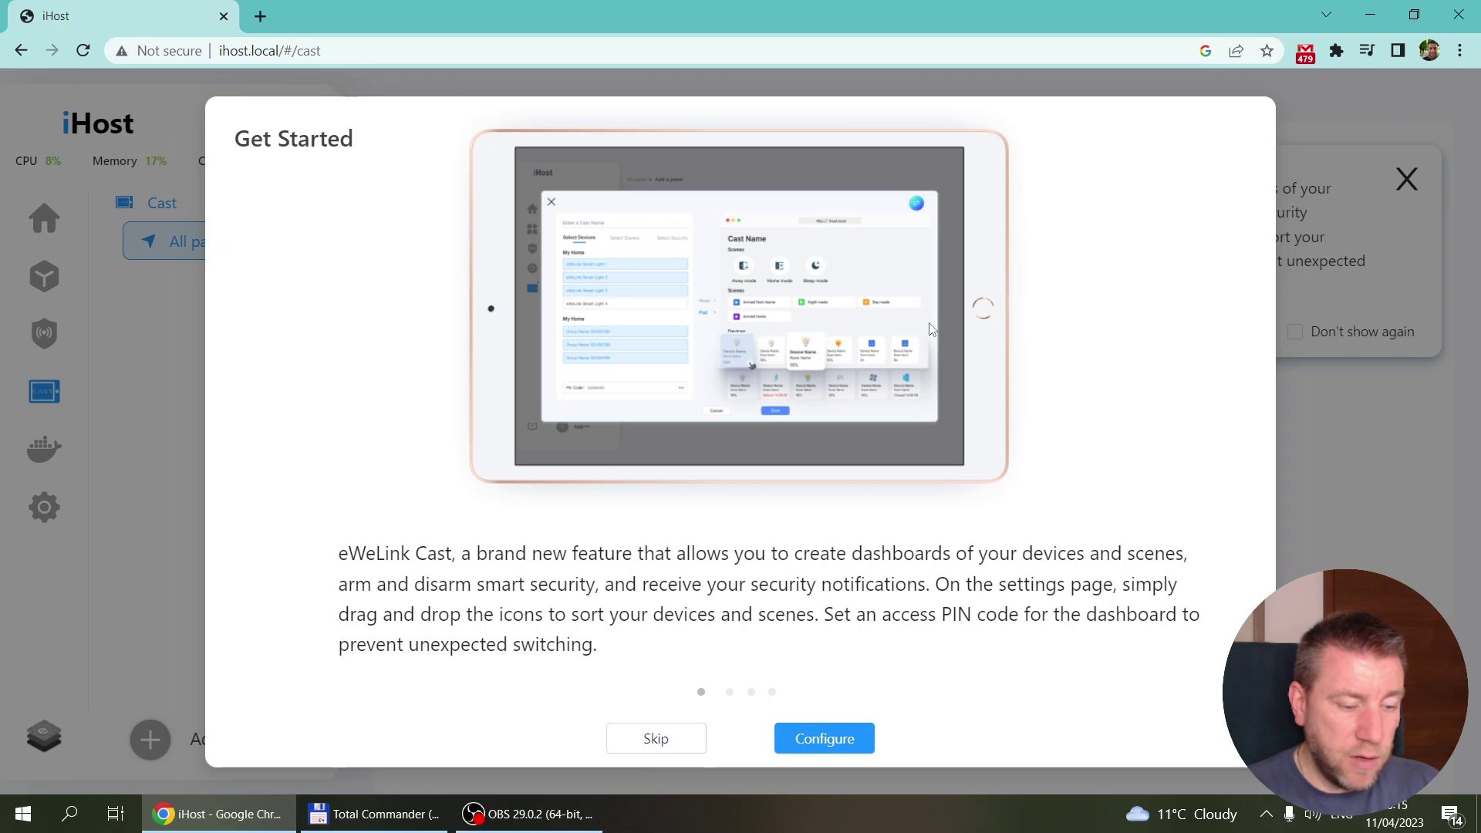
click(656, 742)
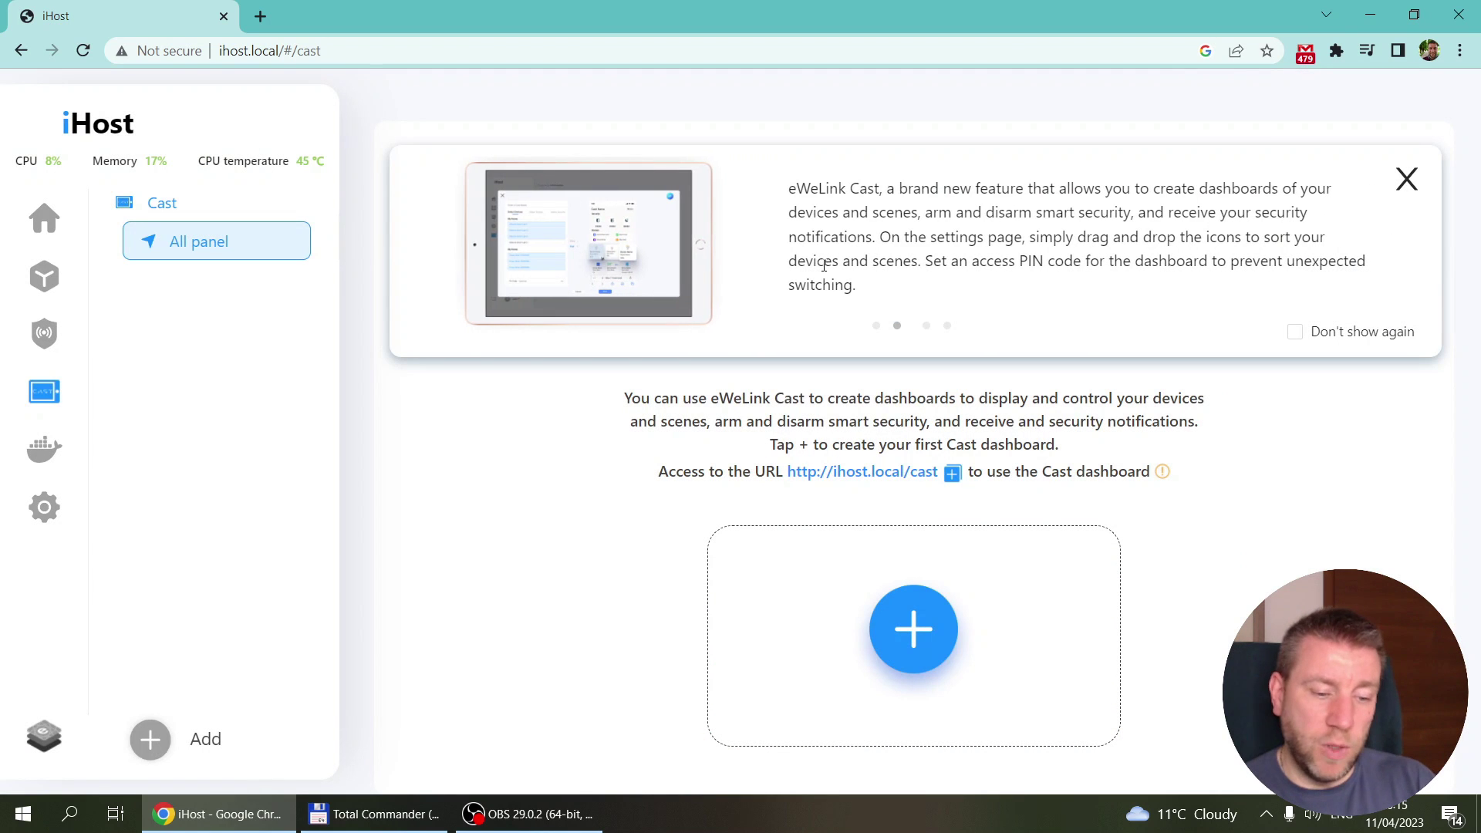
Open the details of the ewelink/ewelink-smart-home Docker add-on and review its list of syncable devices
click(44, 449)
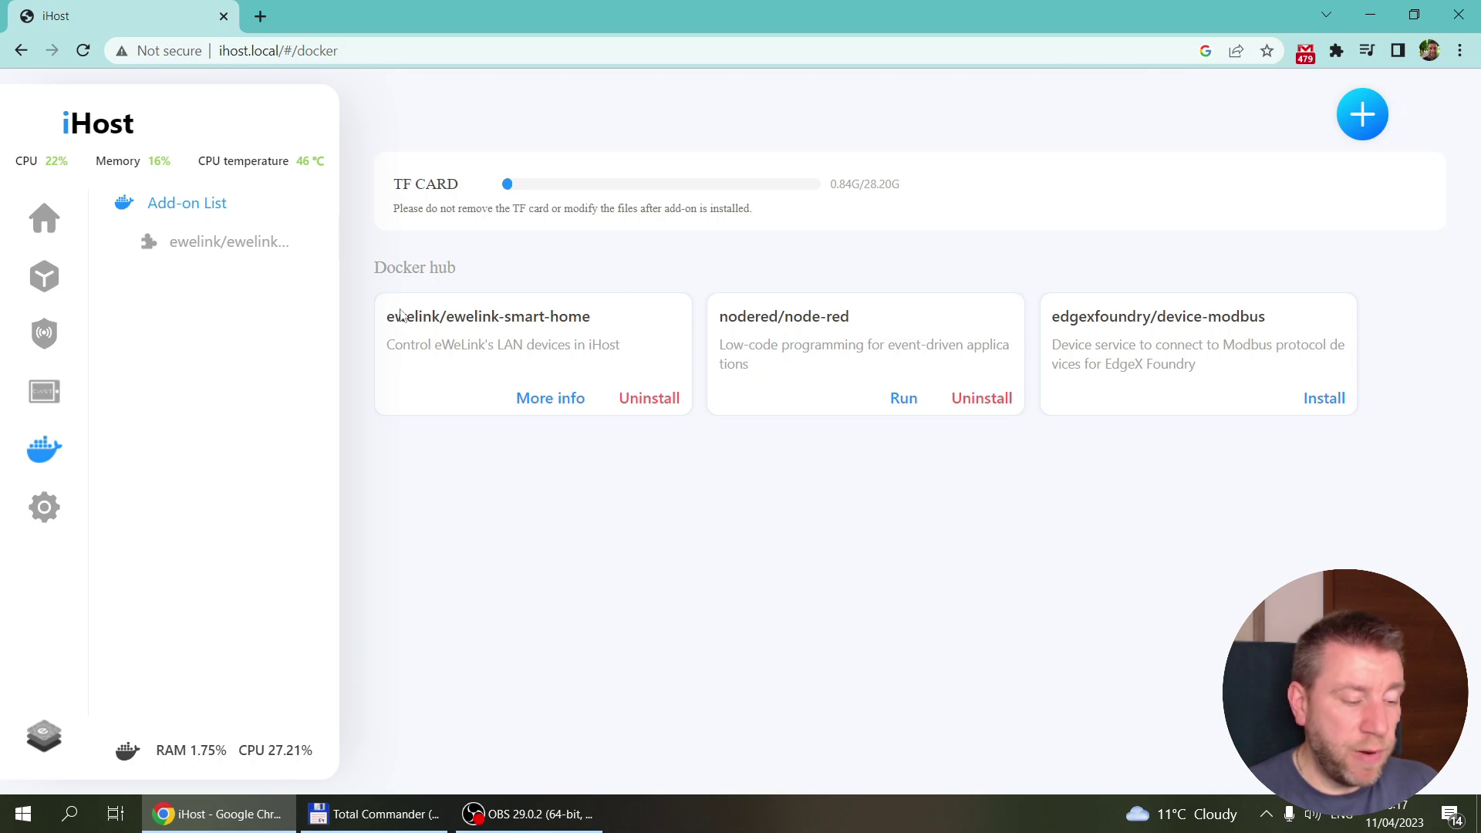
click(549, 403)
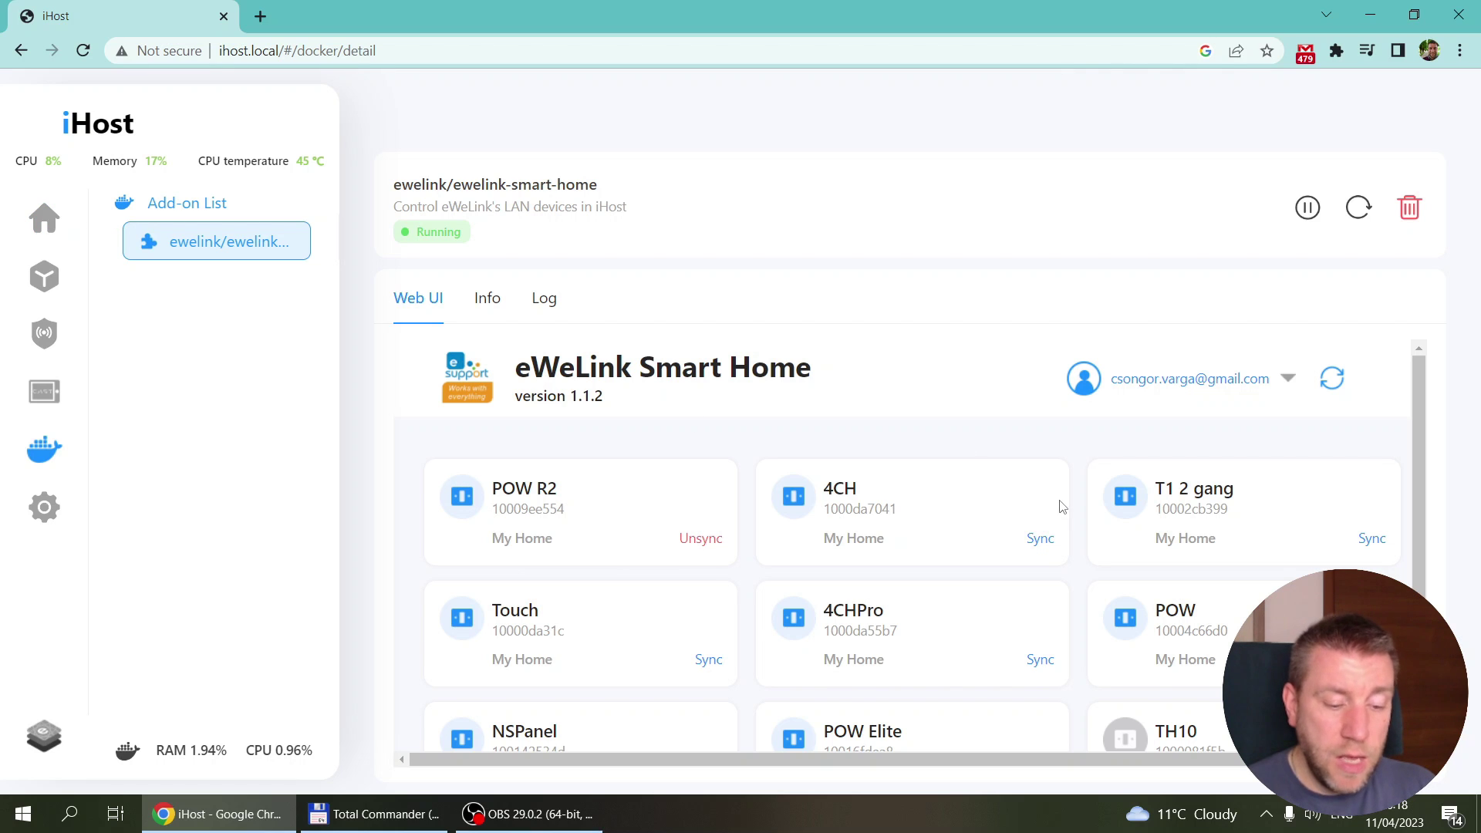
scroll(1061, 506, down, 3)
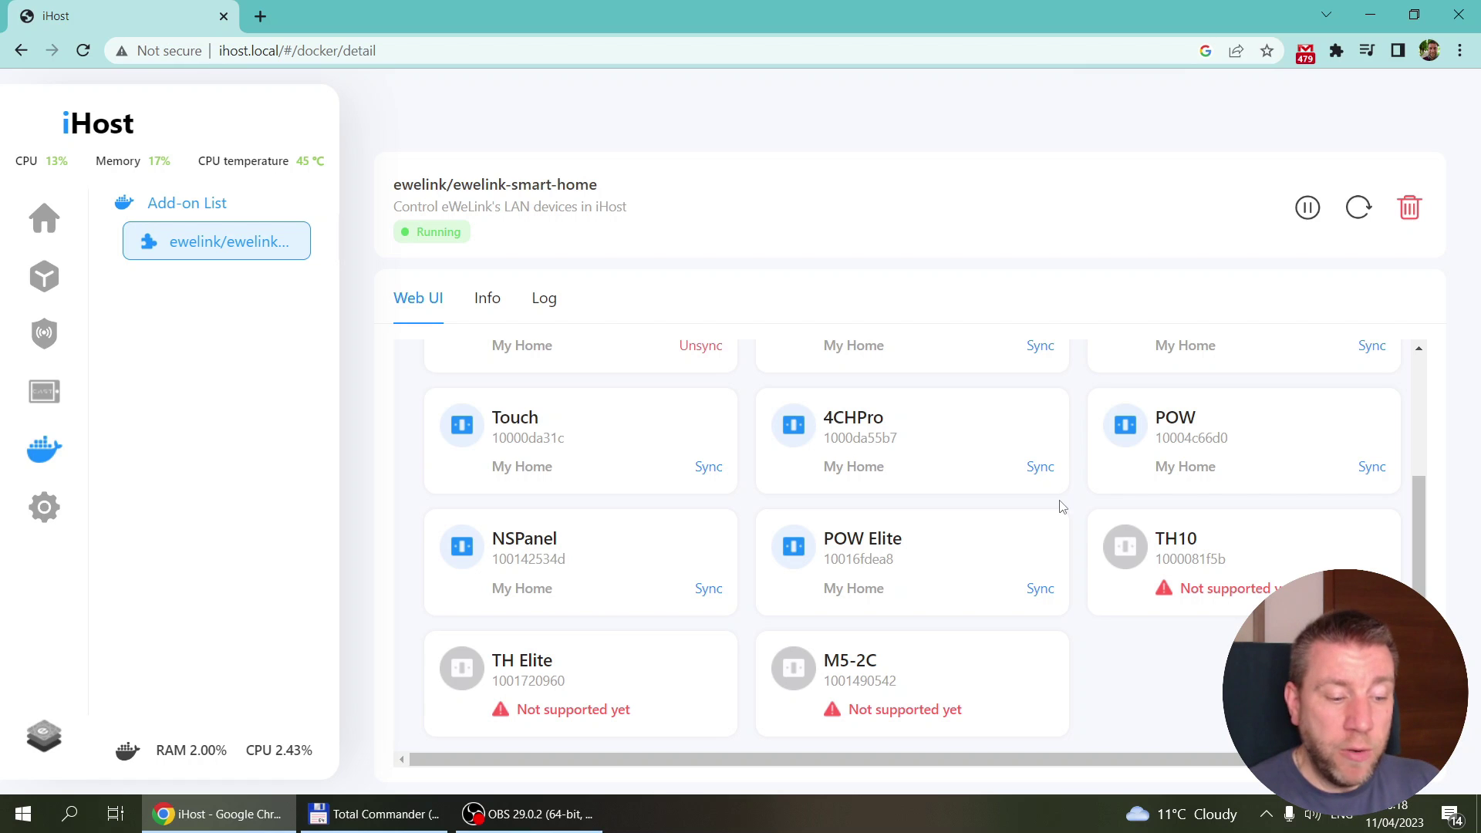
scroll(1062, 507, up, 3)
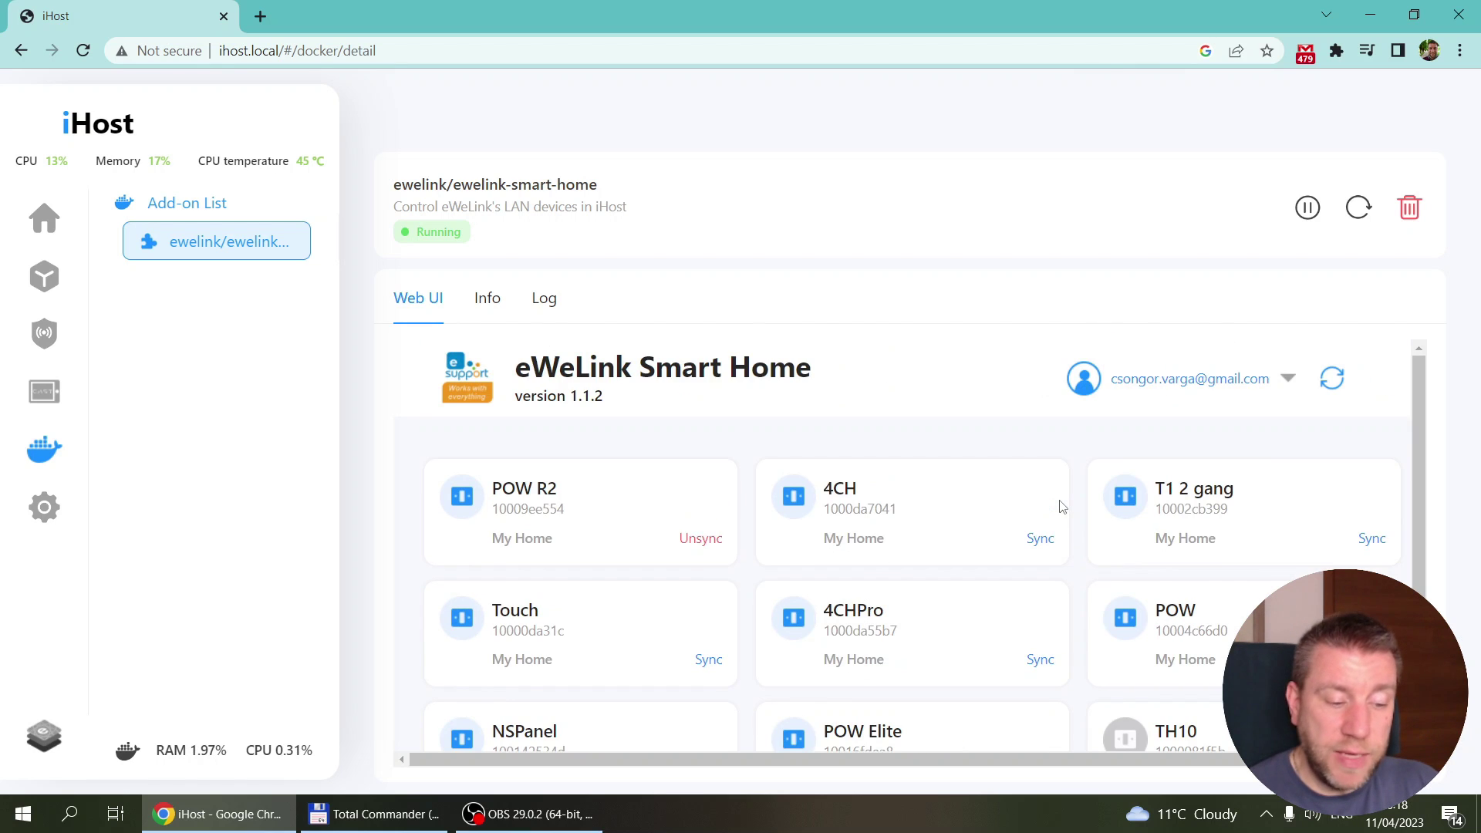
scroll(1062, 507, down, 1)
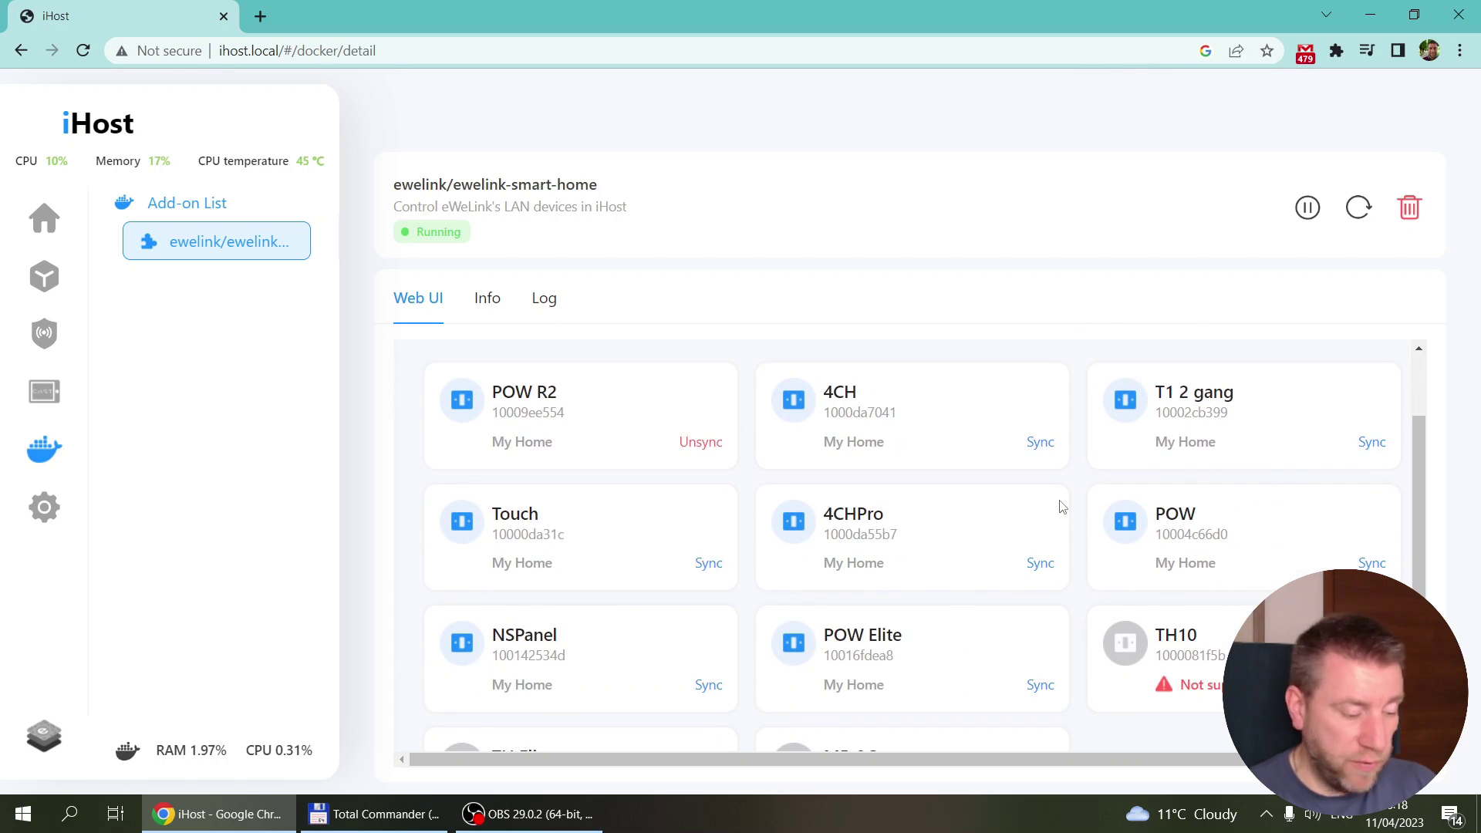
Open the supported Wi-Fi device page from the eWeLink CUBE overview, accept the cookies, and review the product model table
click(45, 736)
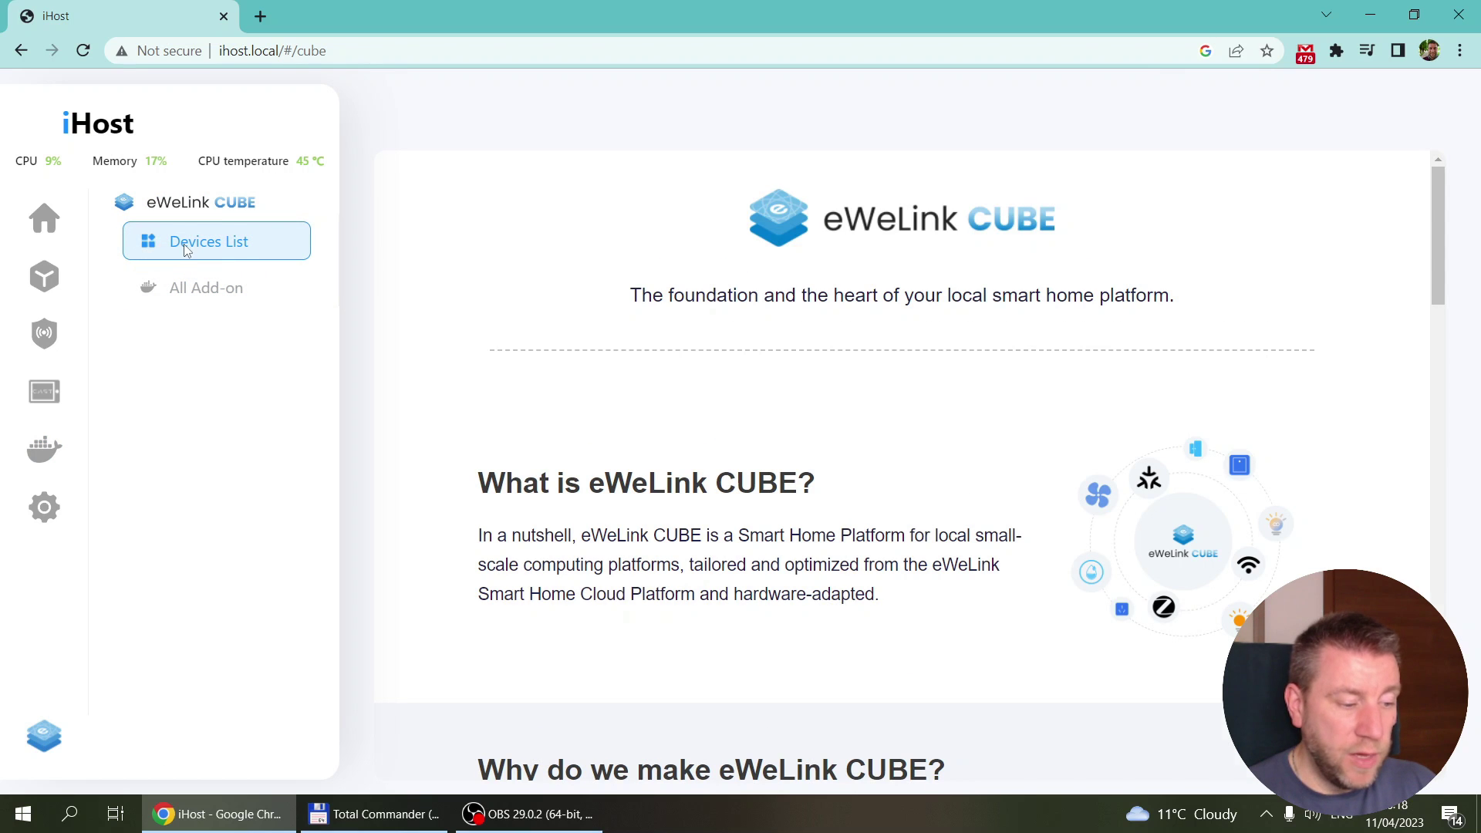
scroll(877, 364, down, 5)
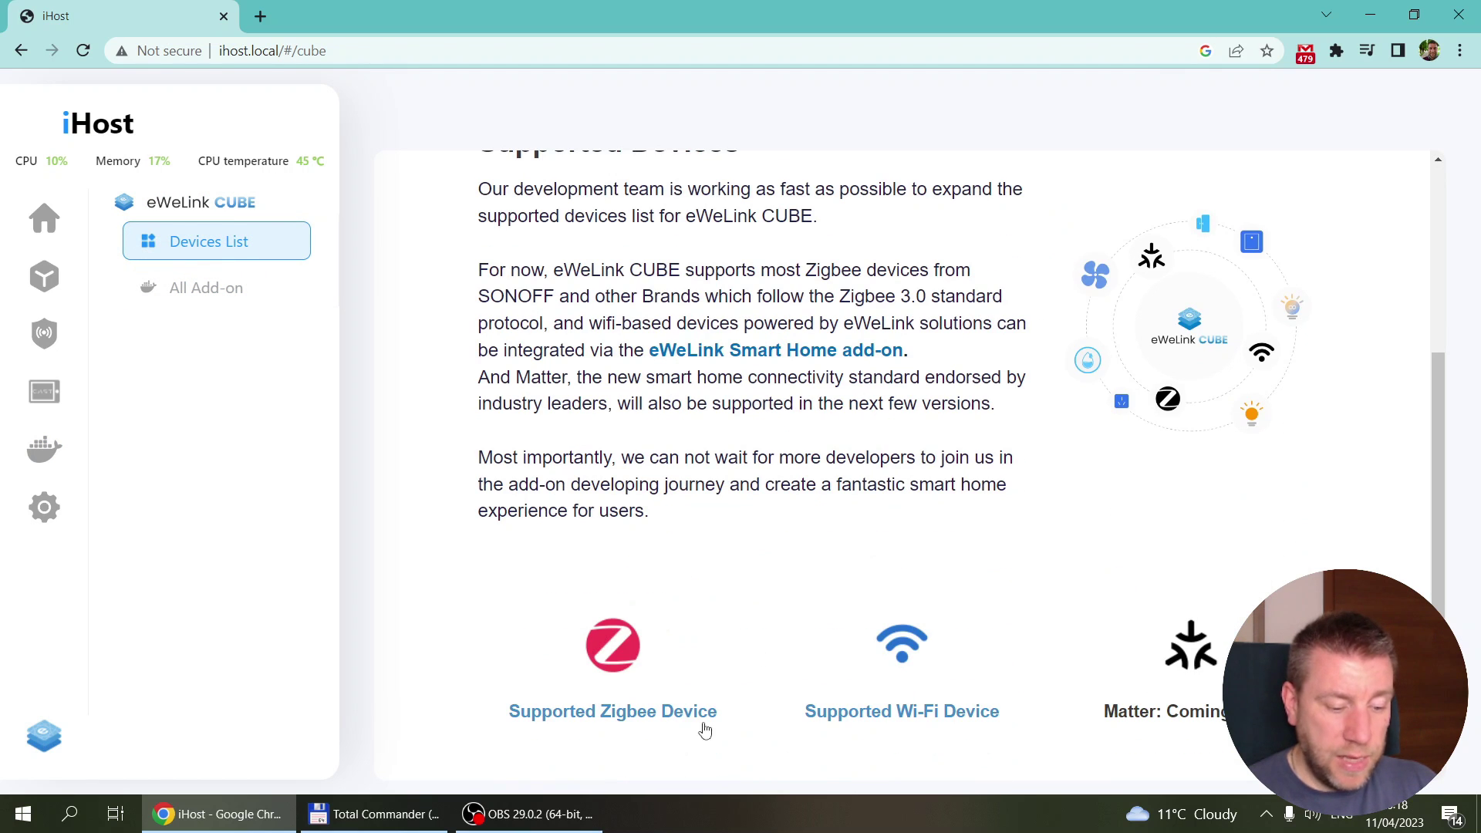
click(855, 717)
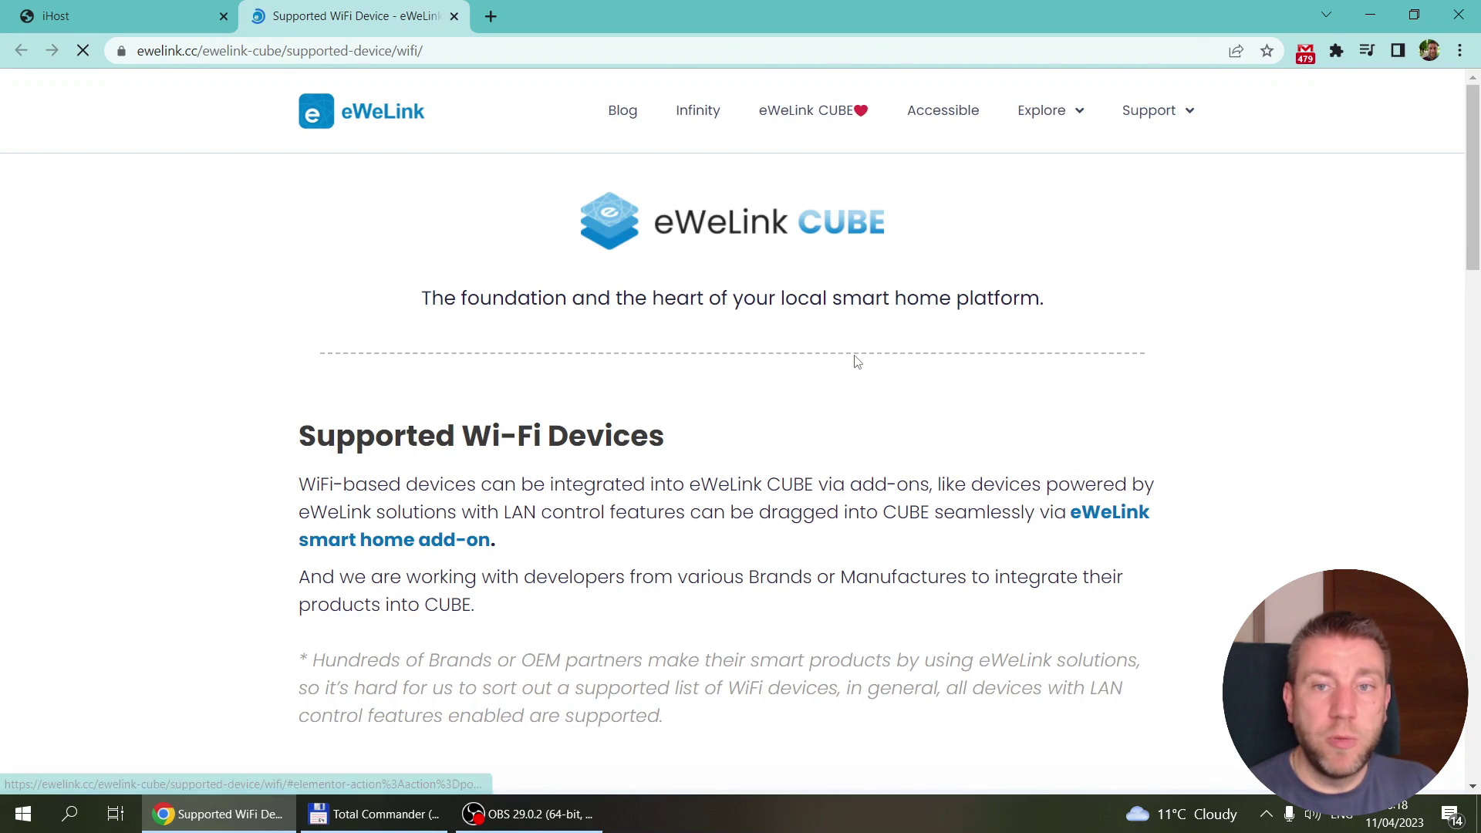
scroll(856, 361, down, 10)
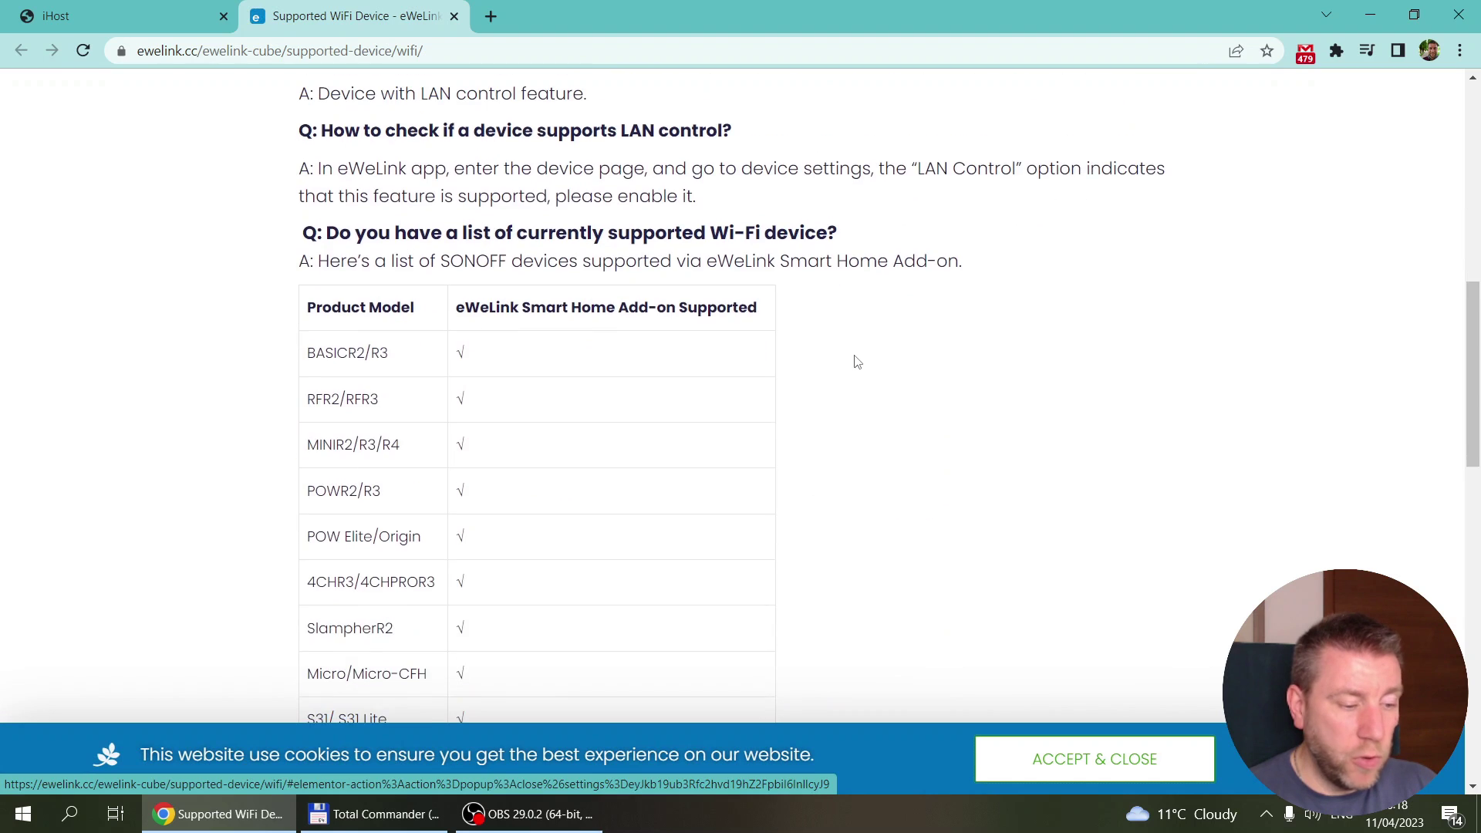
scroll(856, 361, down, 1)
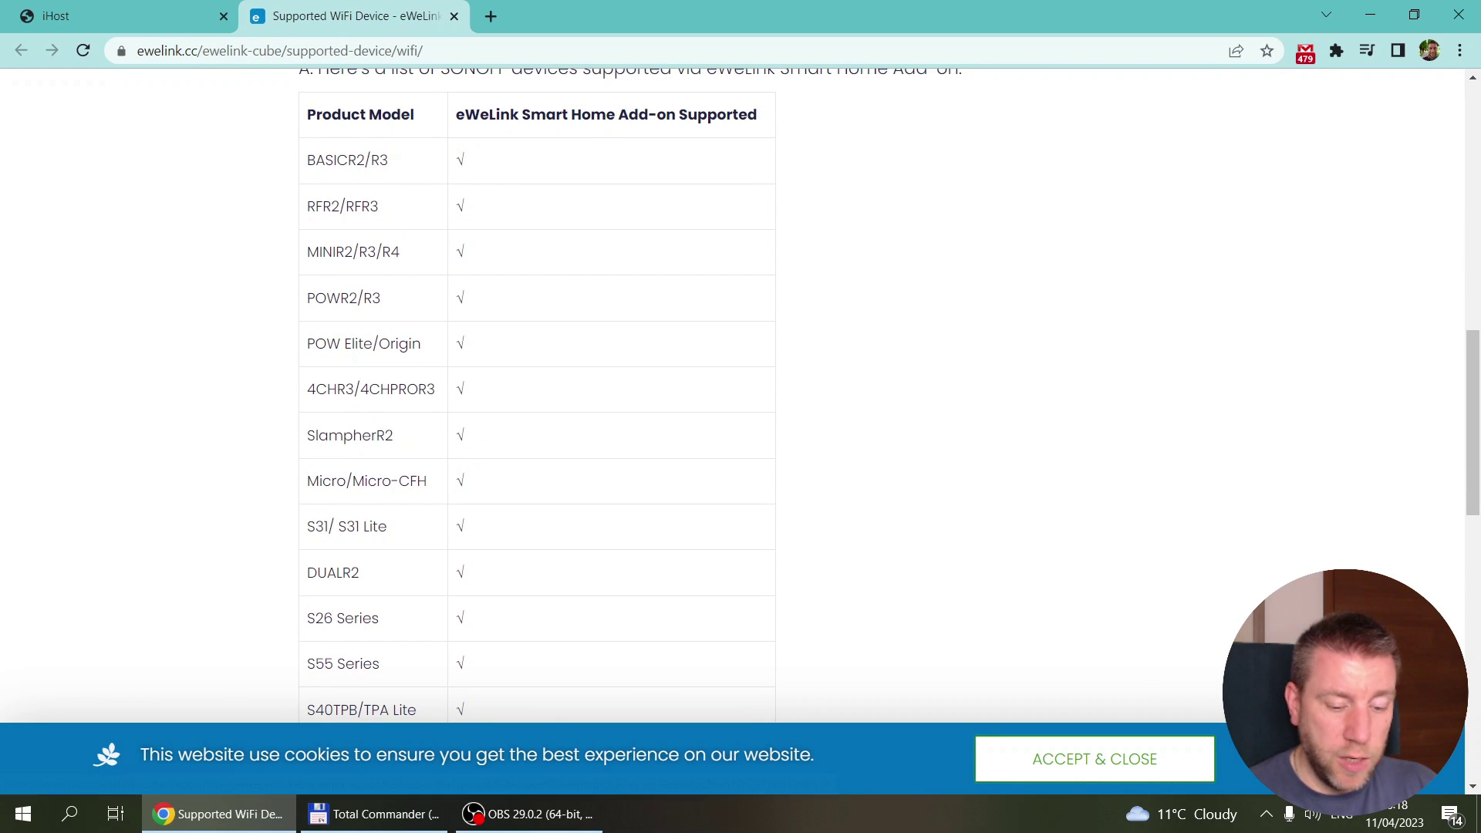
click(1095, 759)
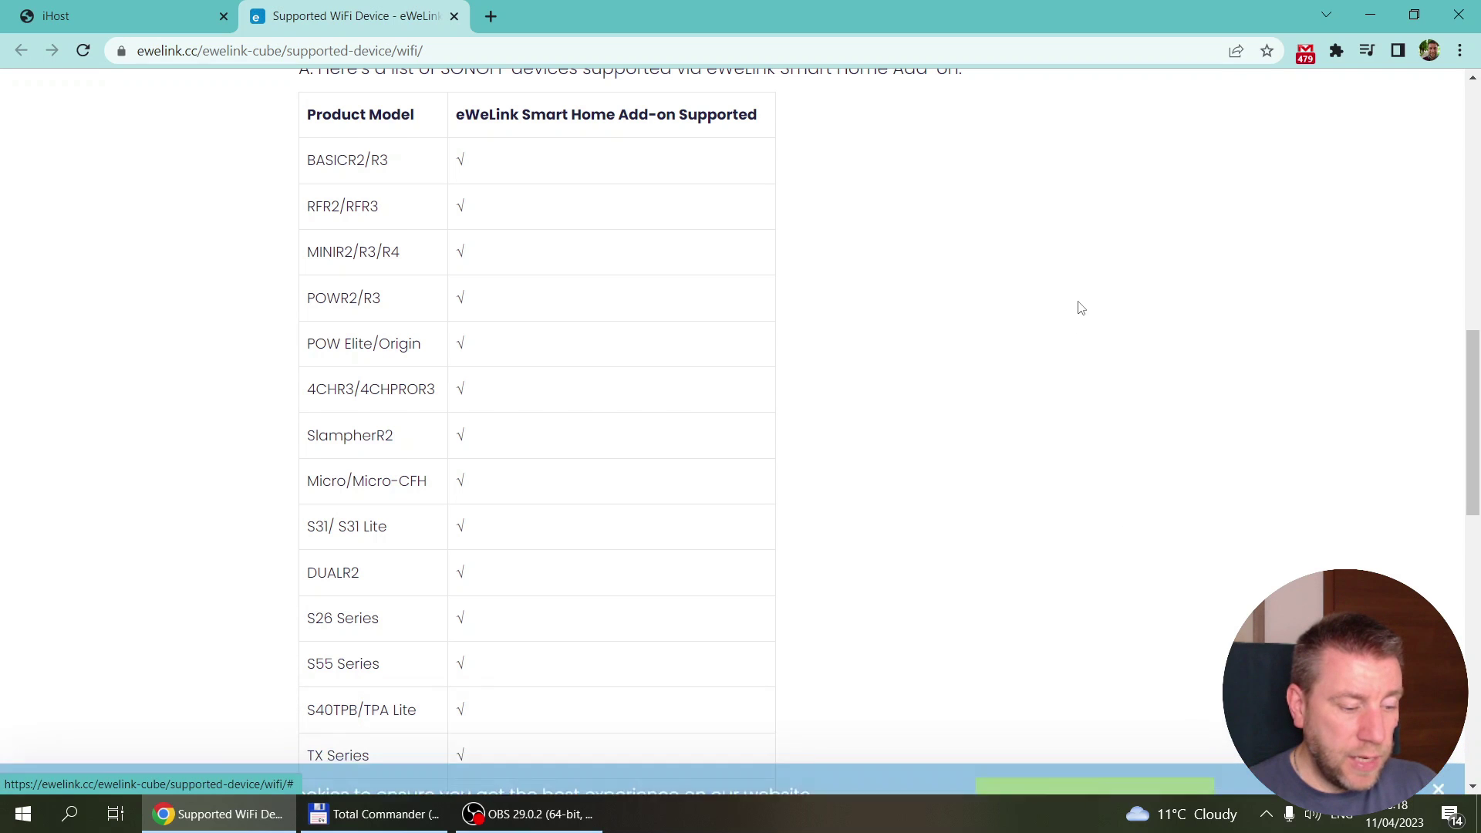
scroll(1080, 308, down, 7)
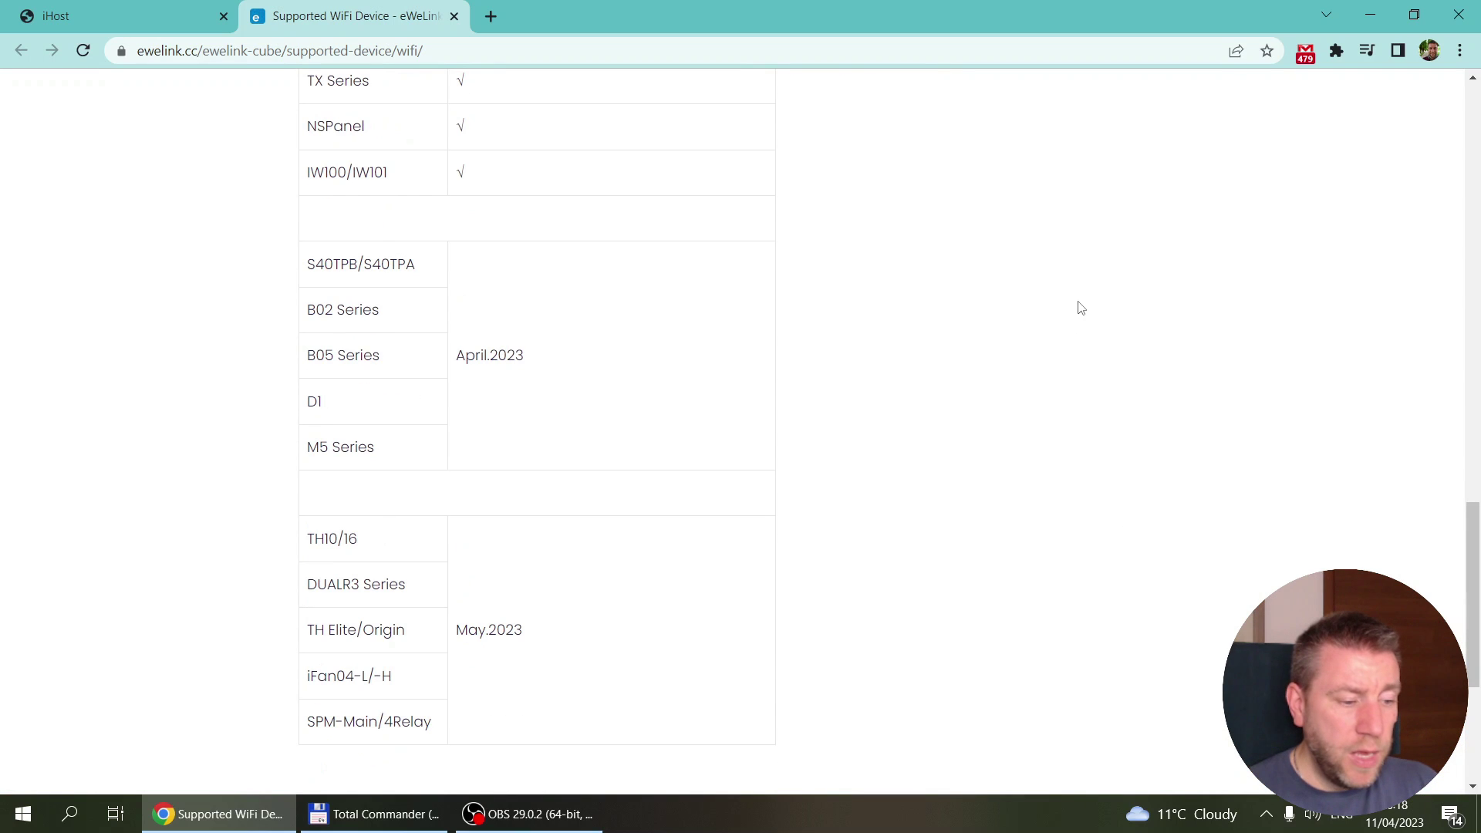
scroll(1081, 308, up, 4)
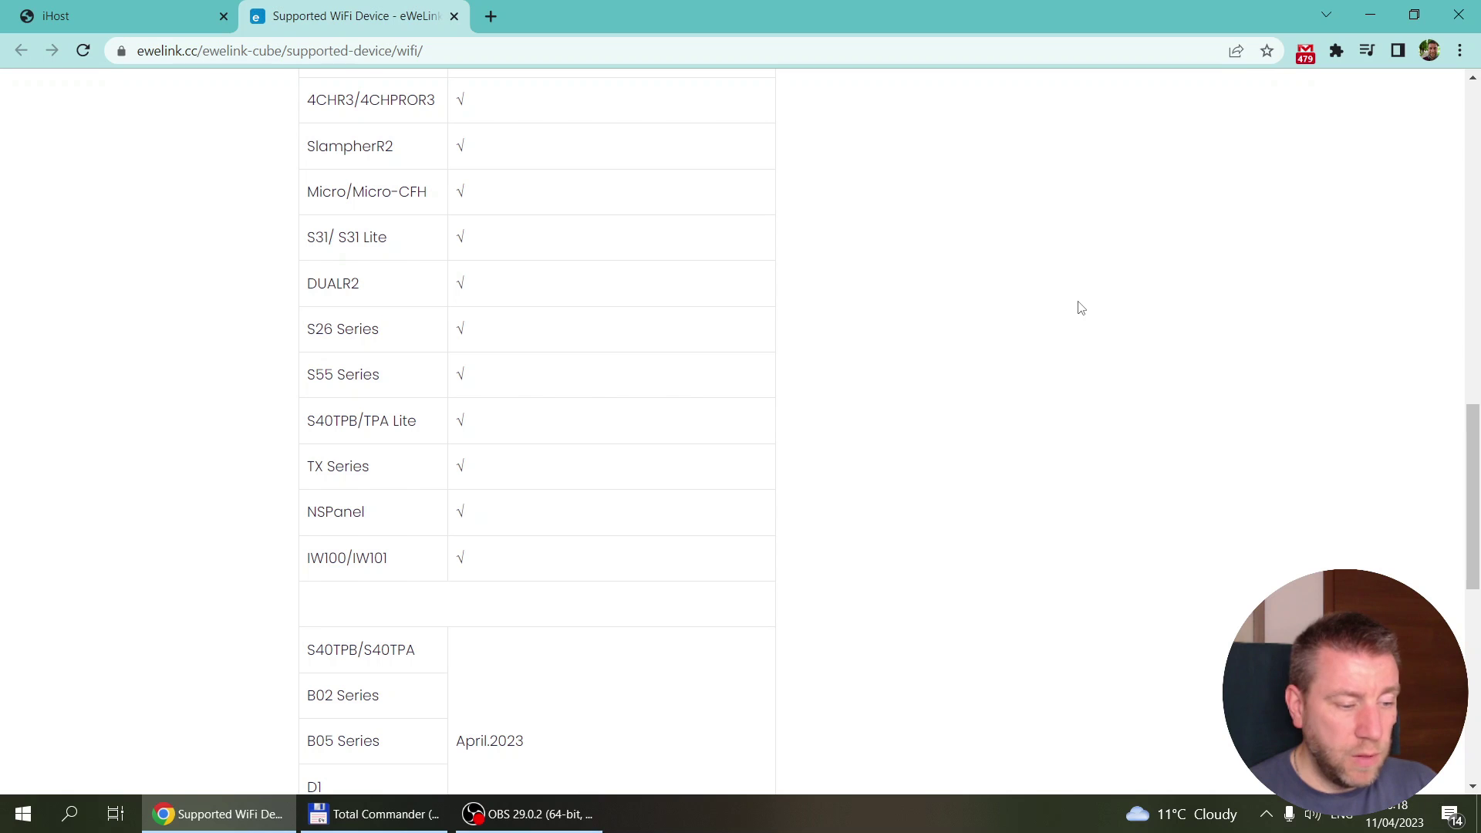
scroll(1081, 308, down, 5)
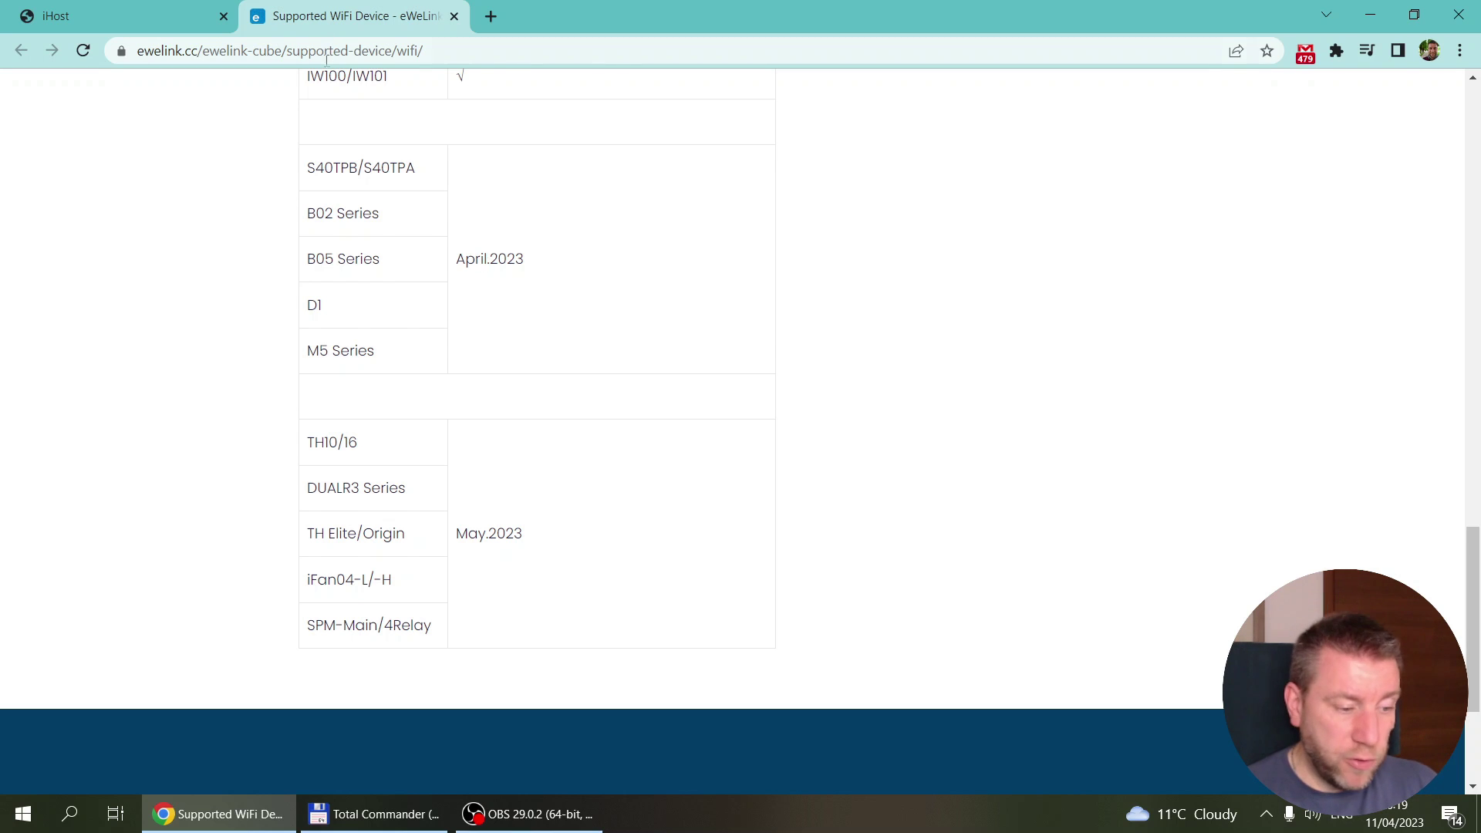
Open the Supported Zigbee Device page from the eWeLink CUBE overview and review its device table and adding process
click(127, 8)
click(586, 712)
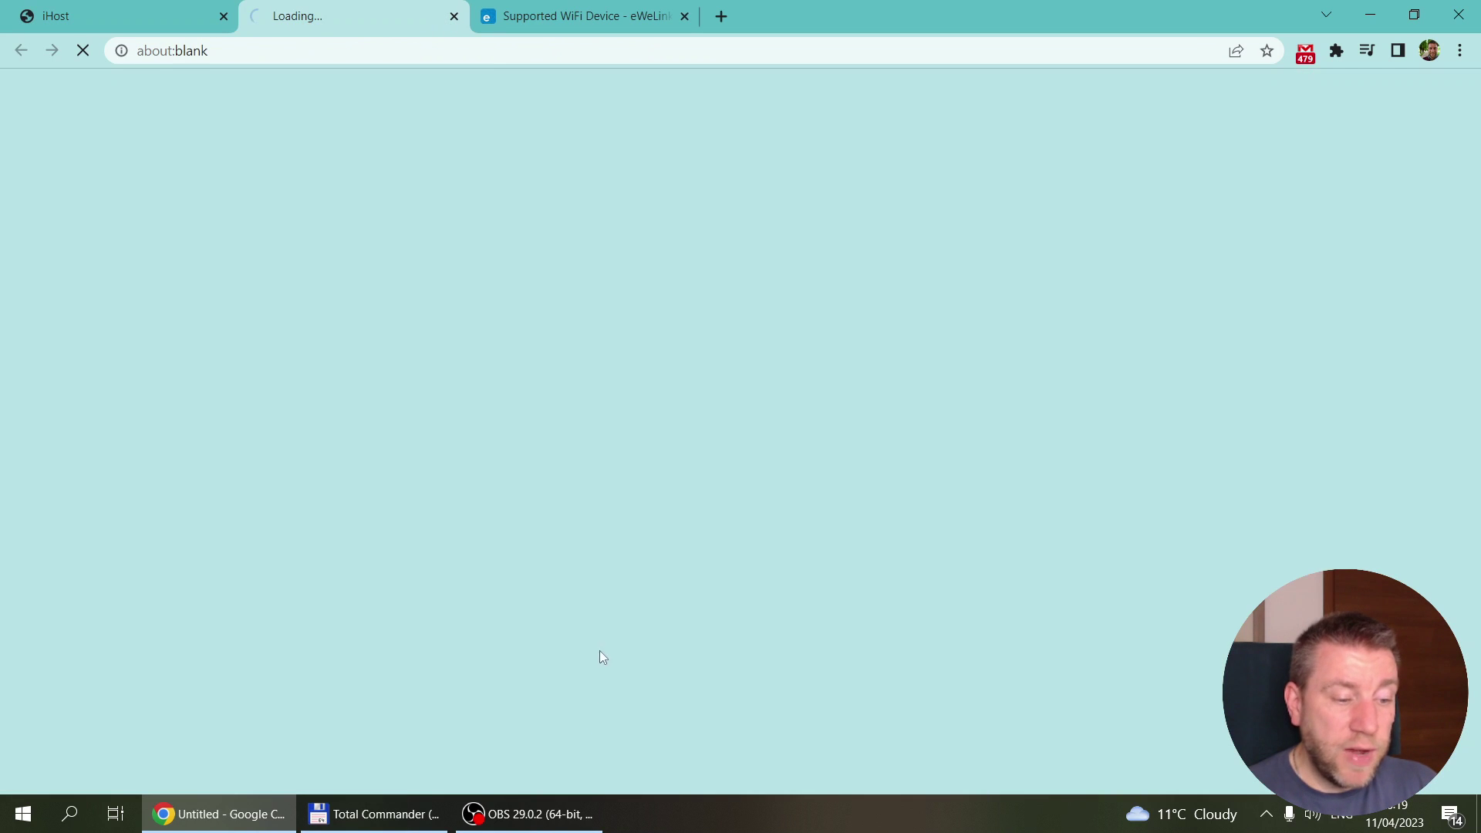
scroll(830, 359, down, 8)
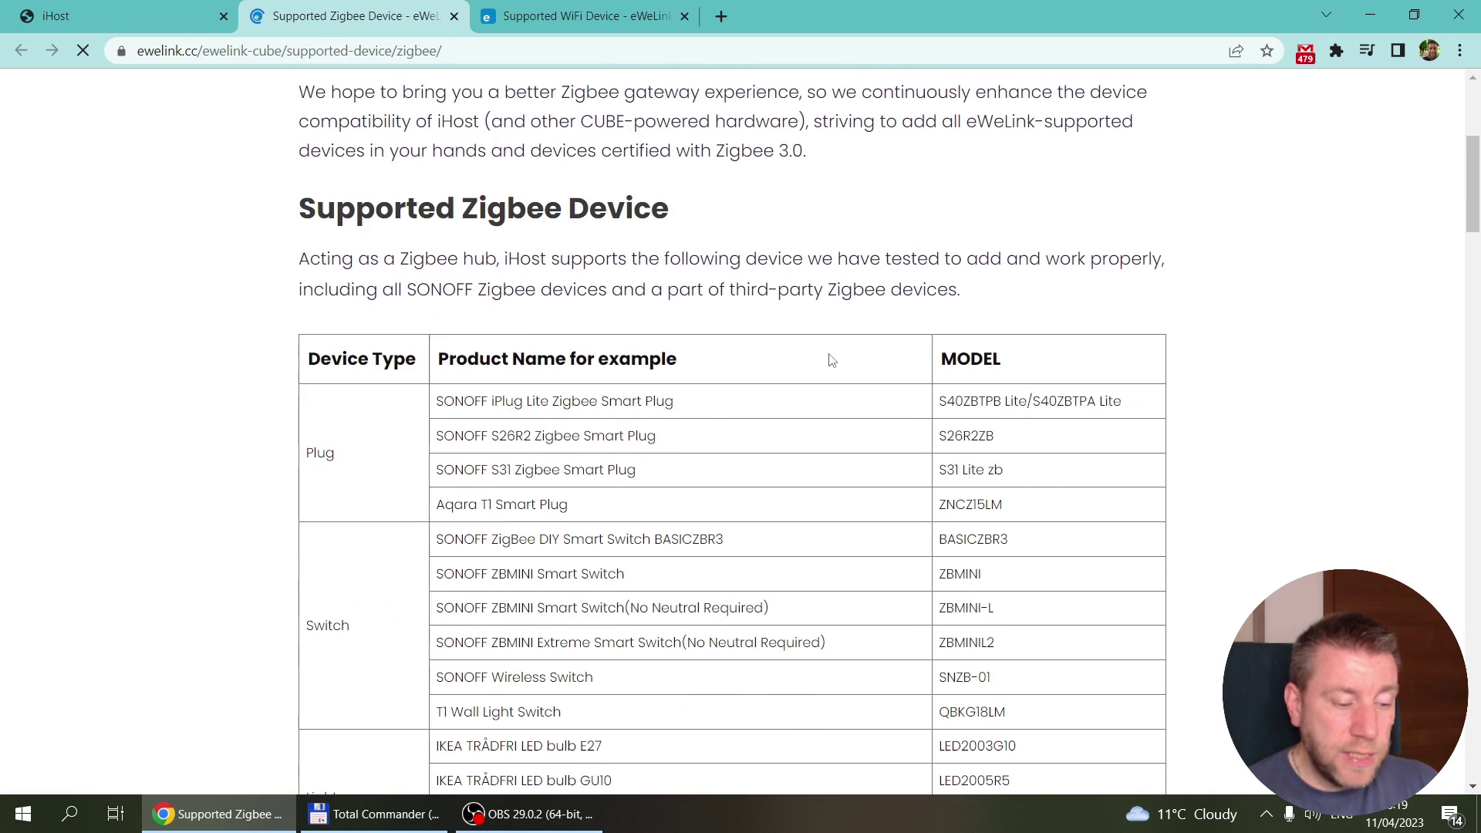
scroll(830, 359, down, 1)
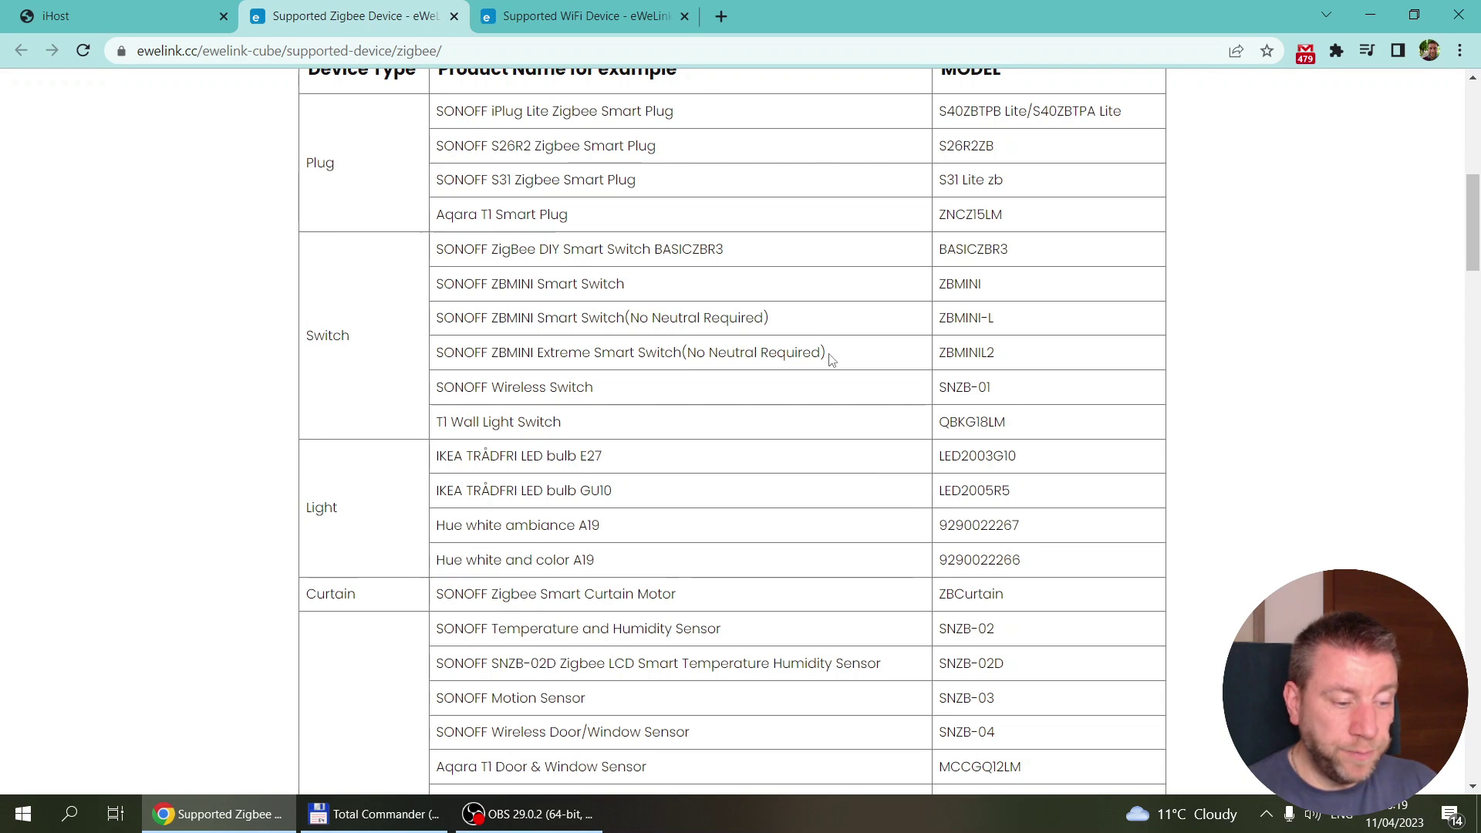
scroll(832, 359, down, 3)
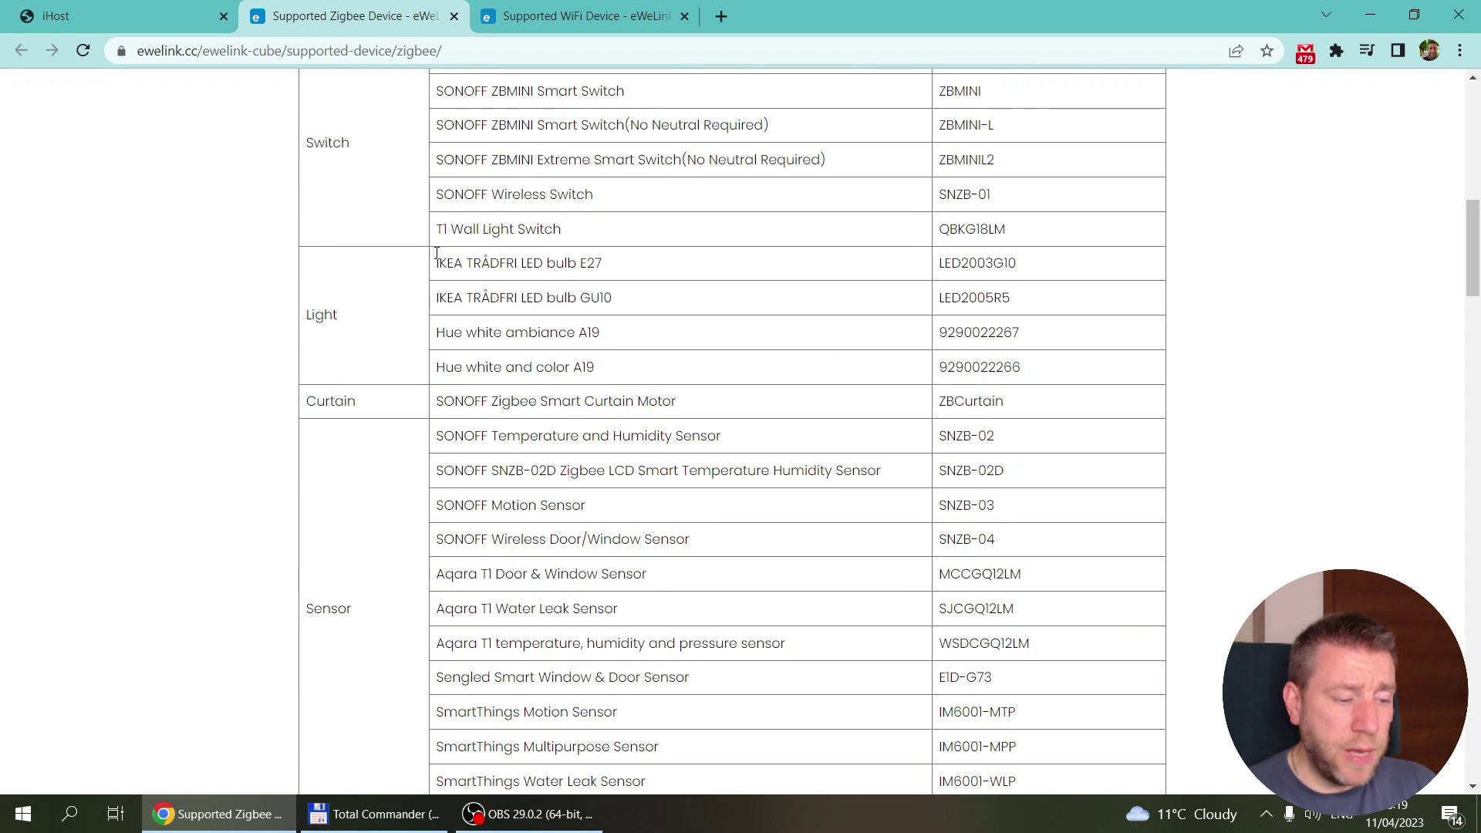
scroll(477, 521, down, 3)
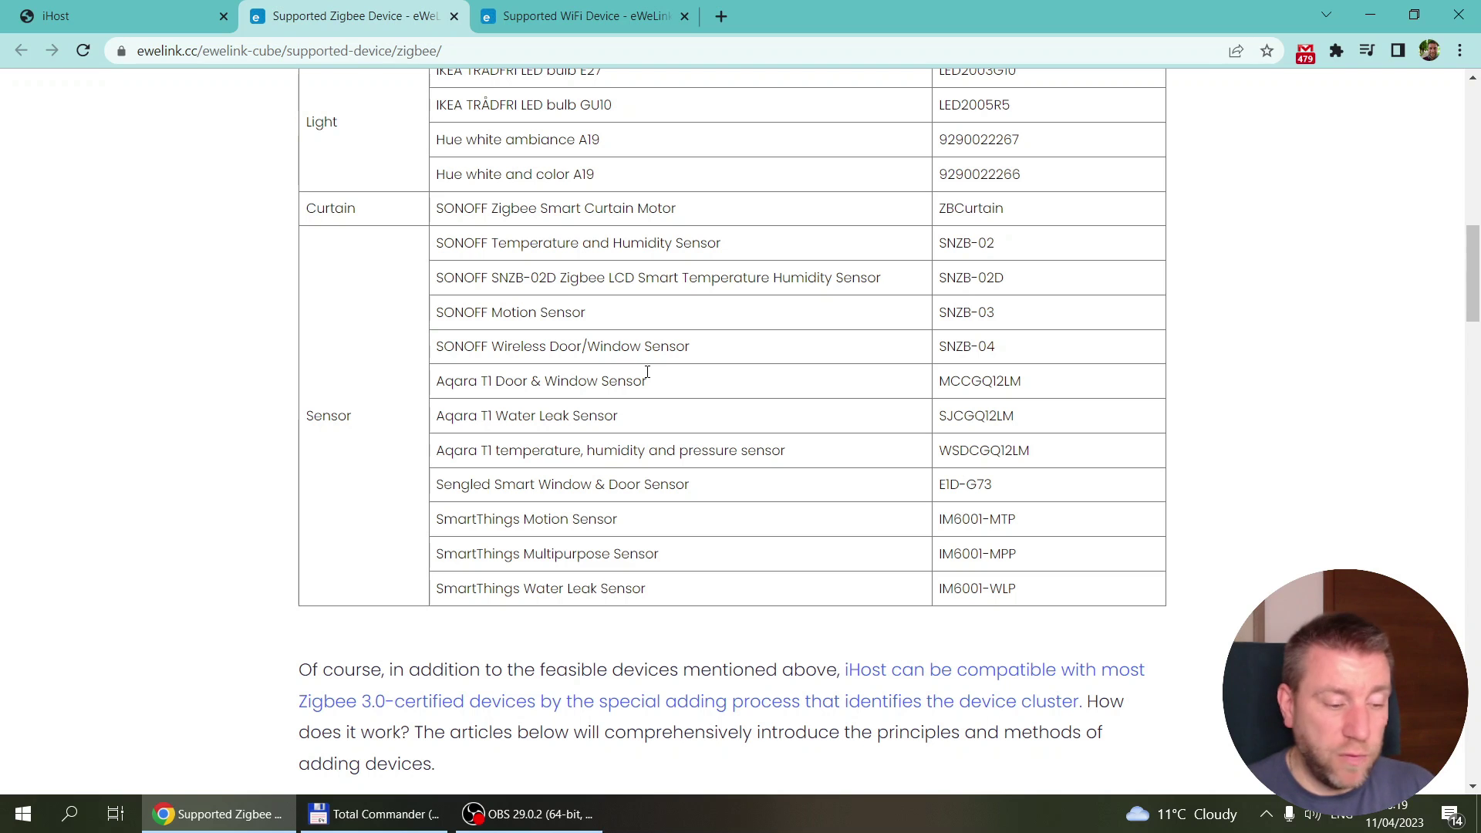
scroll(647, 373, down, 5)
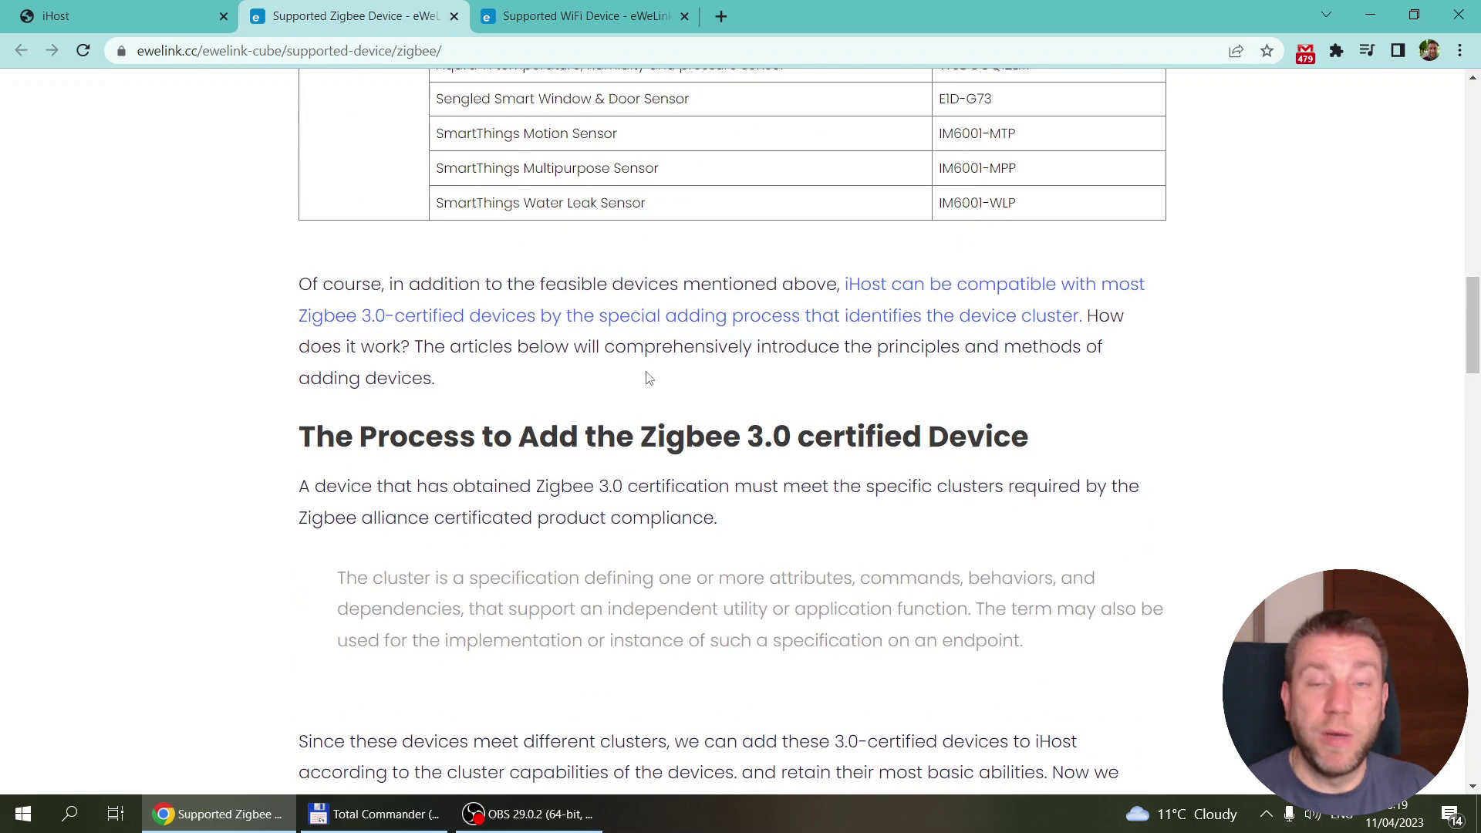
Return to the iHost console and open the ewelink/ewelink-smart-home add-on's list of syncable devices
click(110, 9)
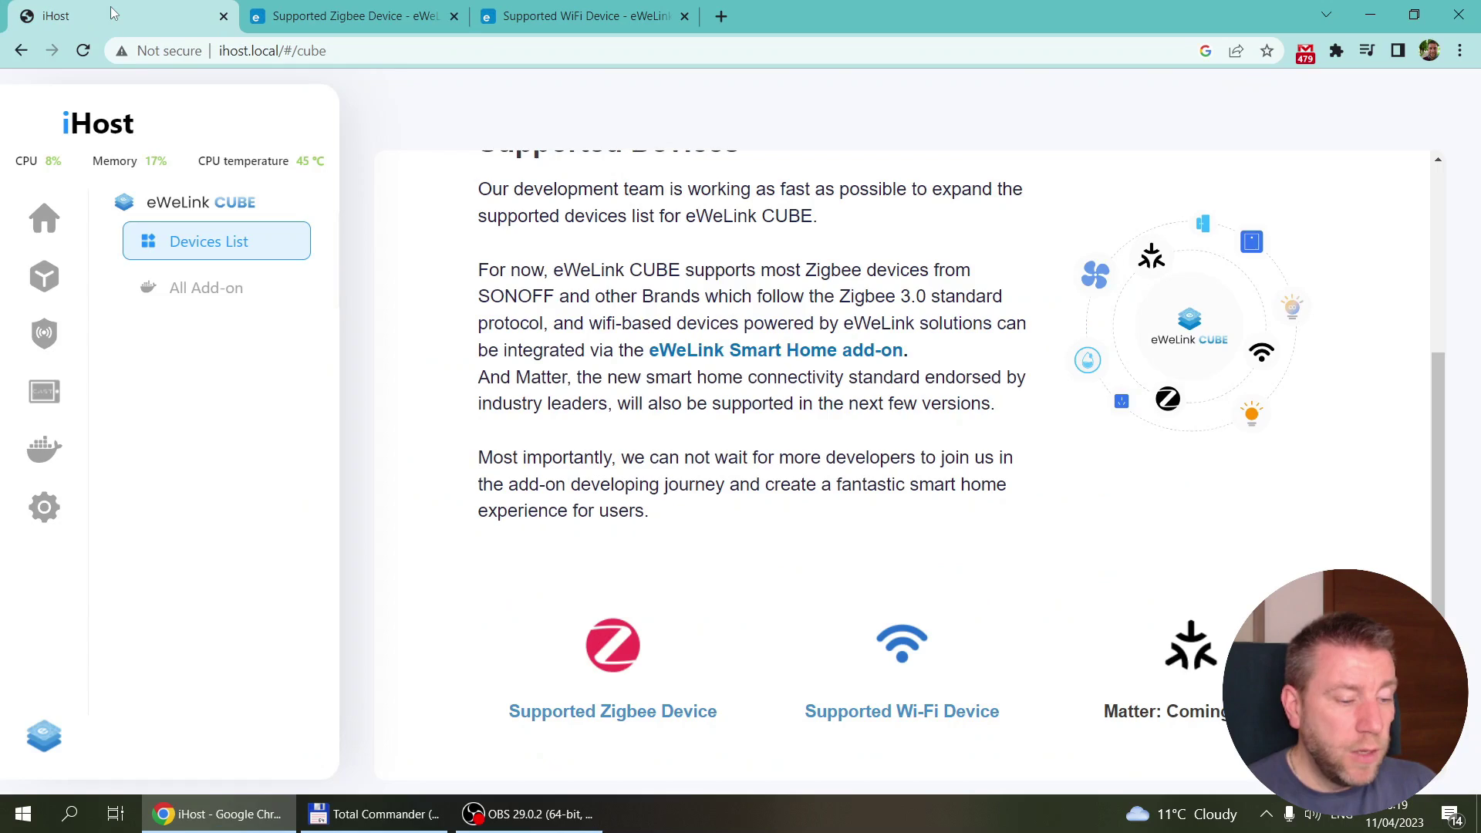
click(44, 449)
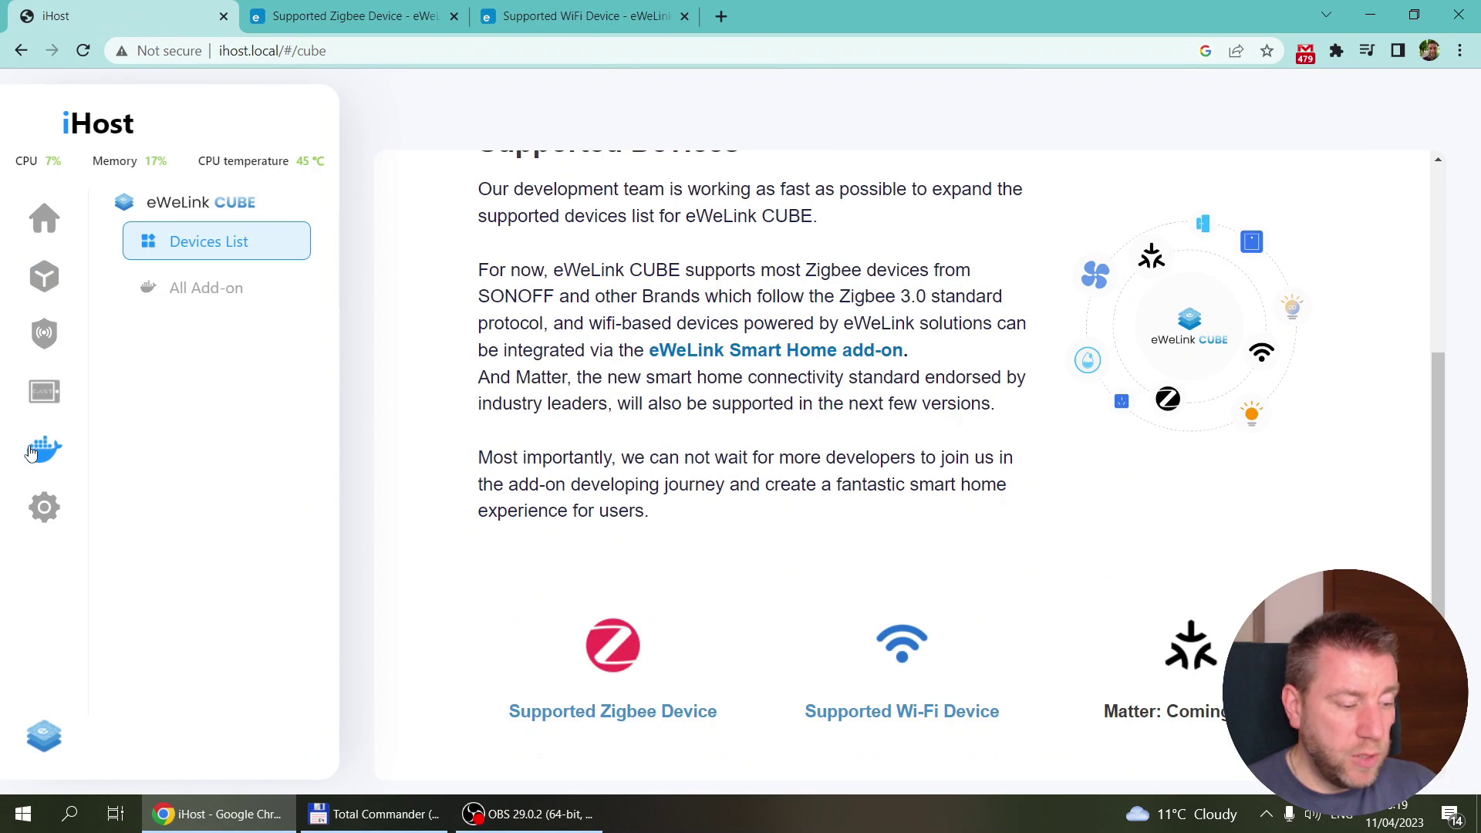
click(521, 401)
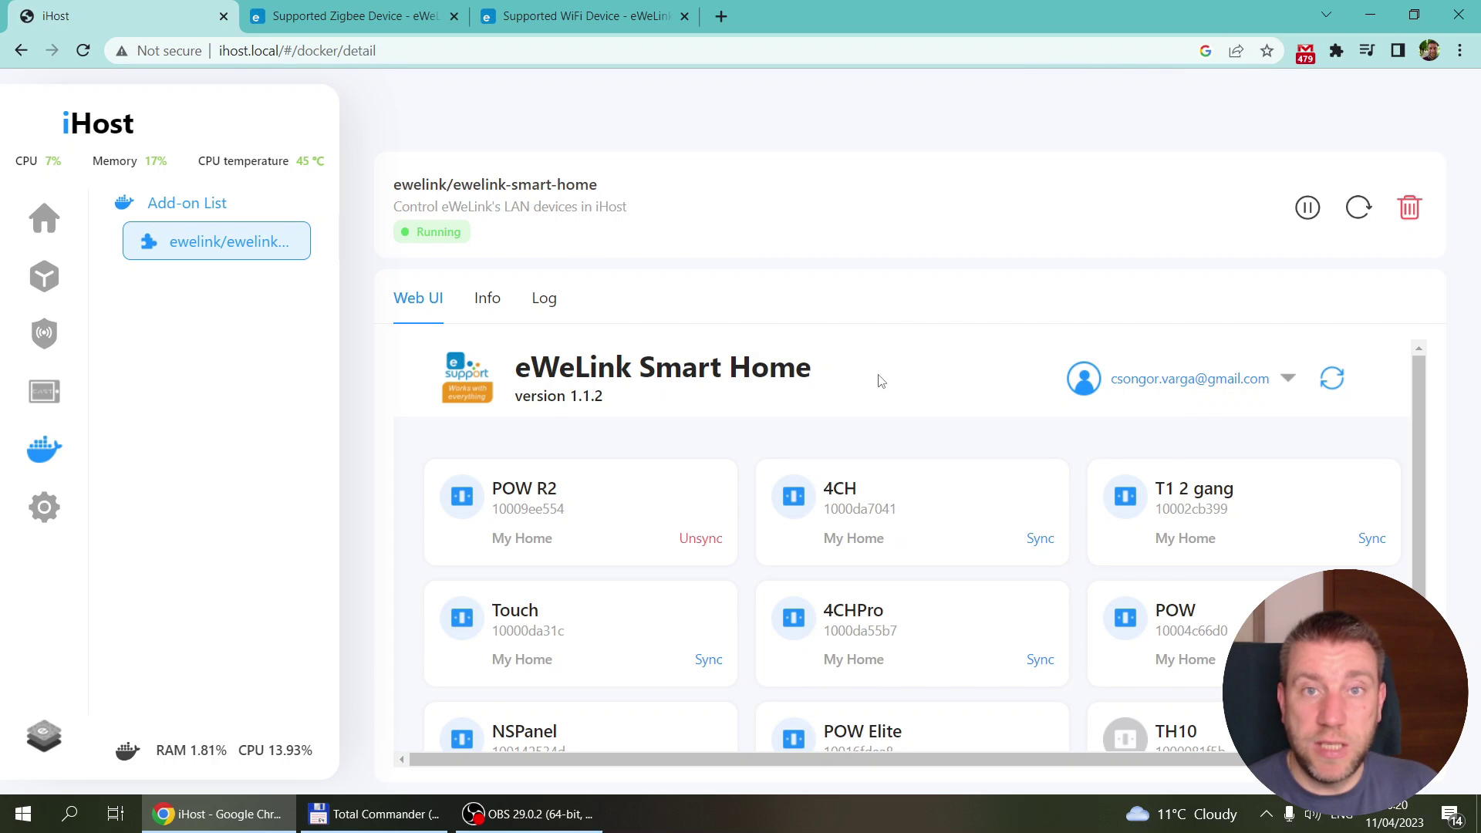
scroll(969, 461, down, 2)
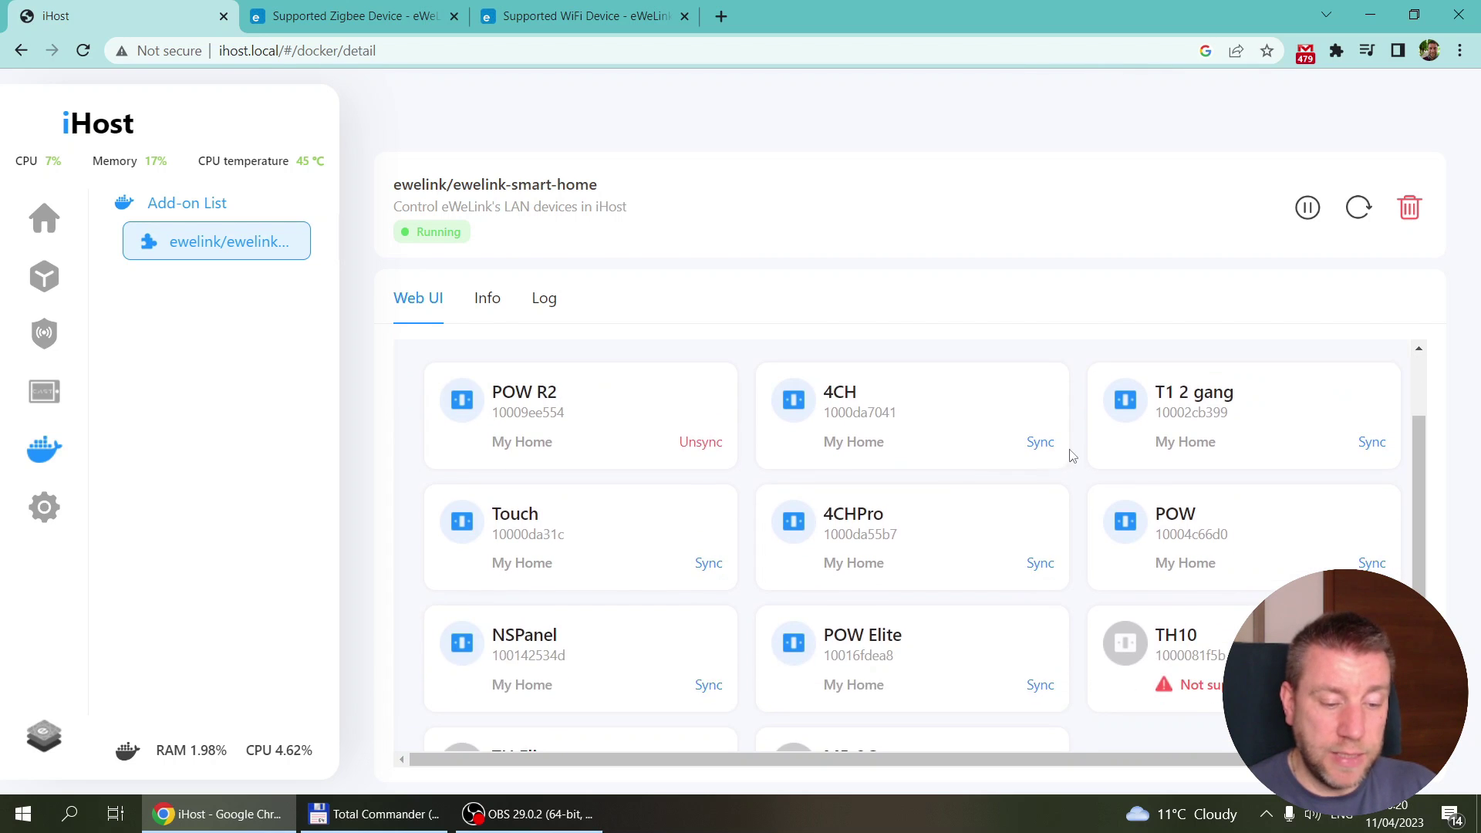
Sync the 4CH, T1 2 gang, POW, 4CHPro, Touch, NSPanel and POW Elite devices to iHost
click(1053, 445)
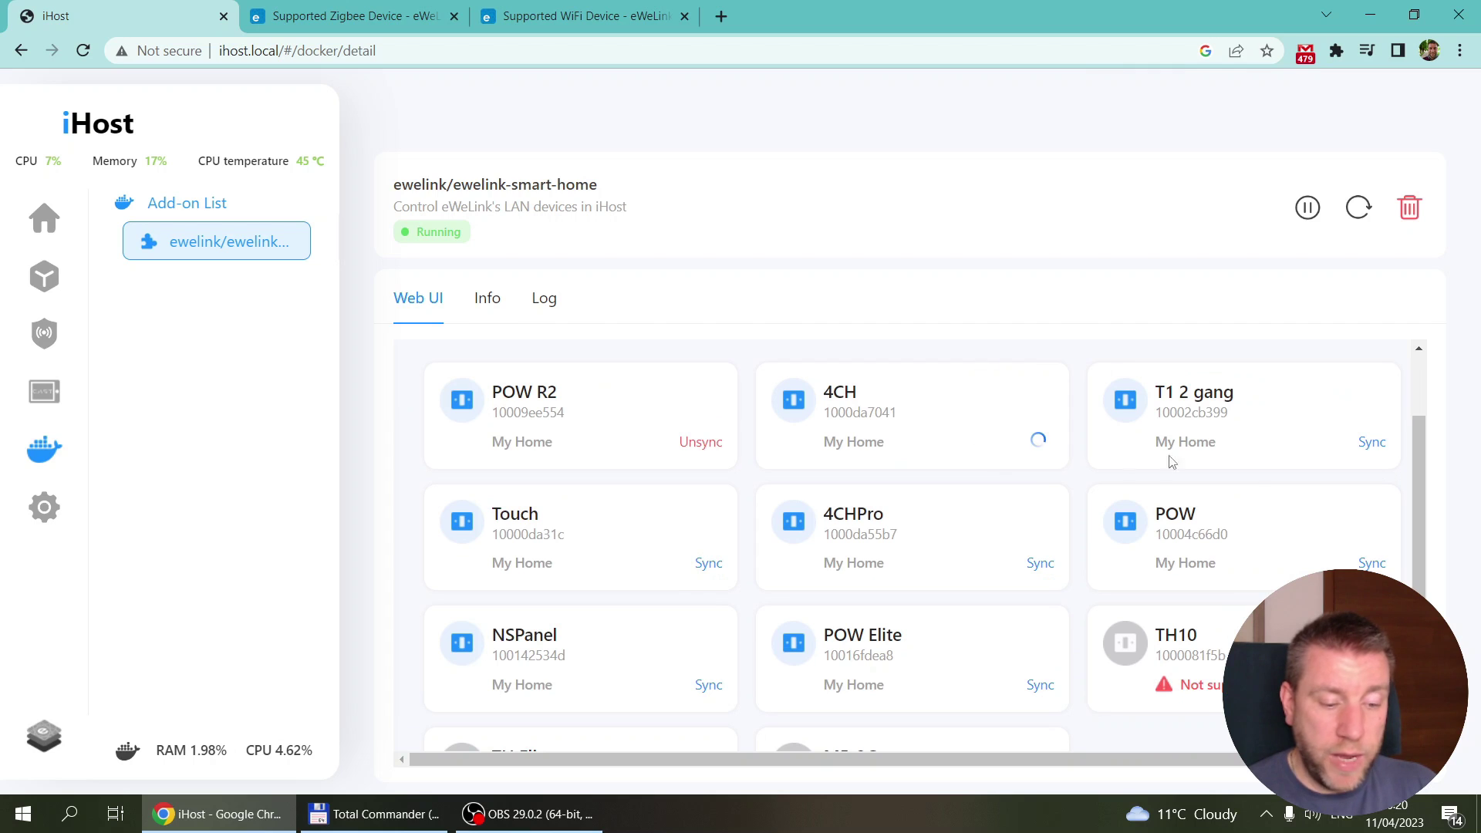
click(1372, 441)
click(1373, 564)
click(1041, 563)
click(706, 563)
click(708, 685)
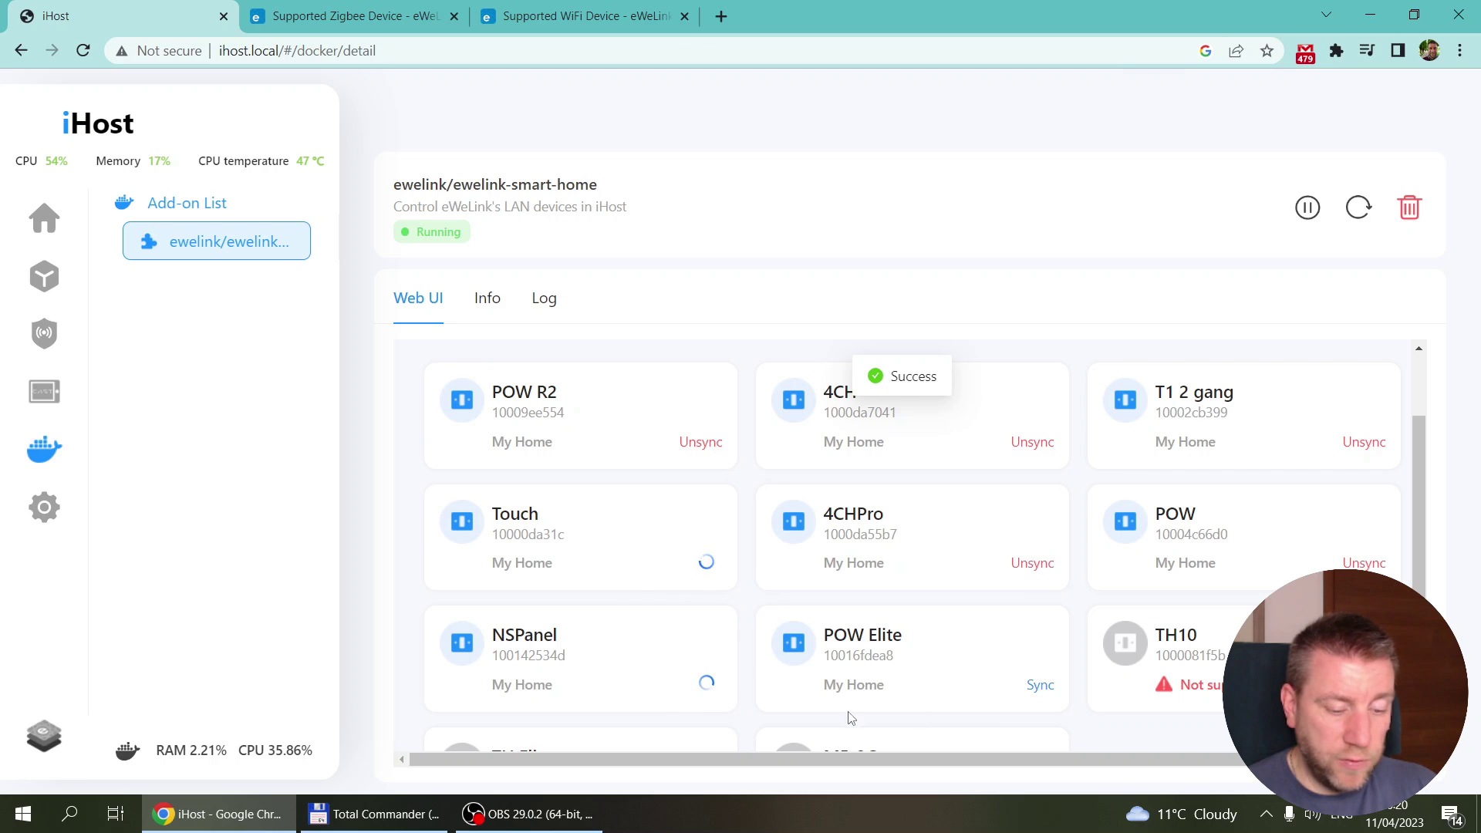
click(1040, 685)
scroll(929, 546, down, 1)
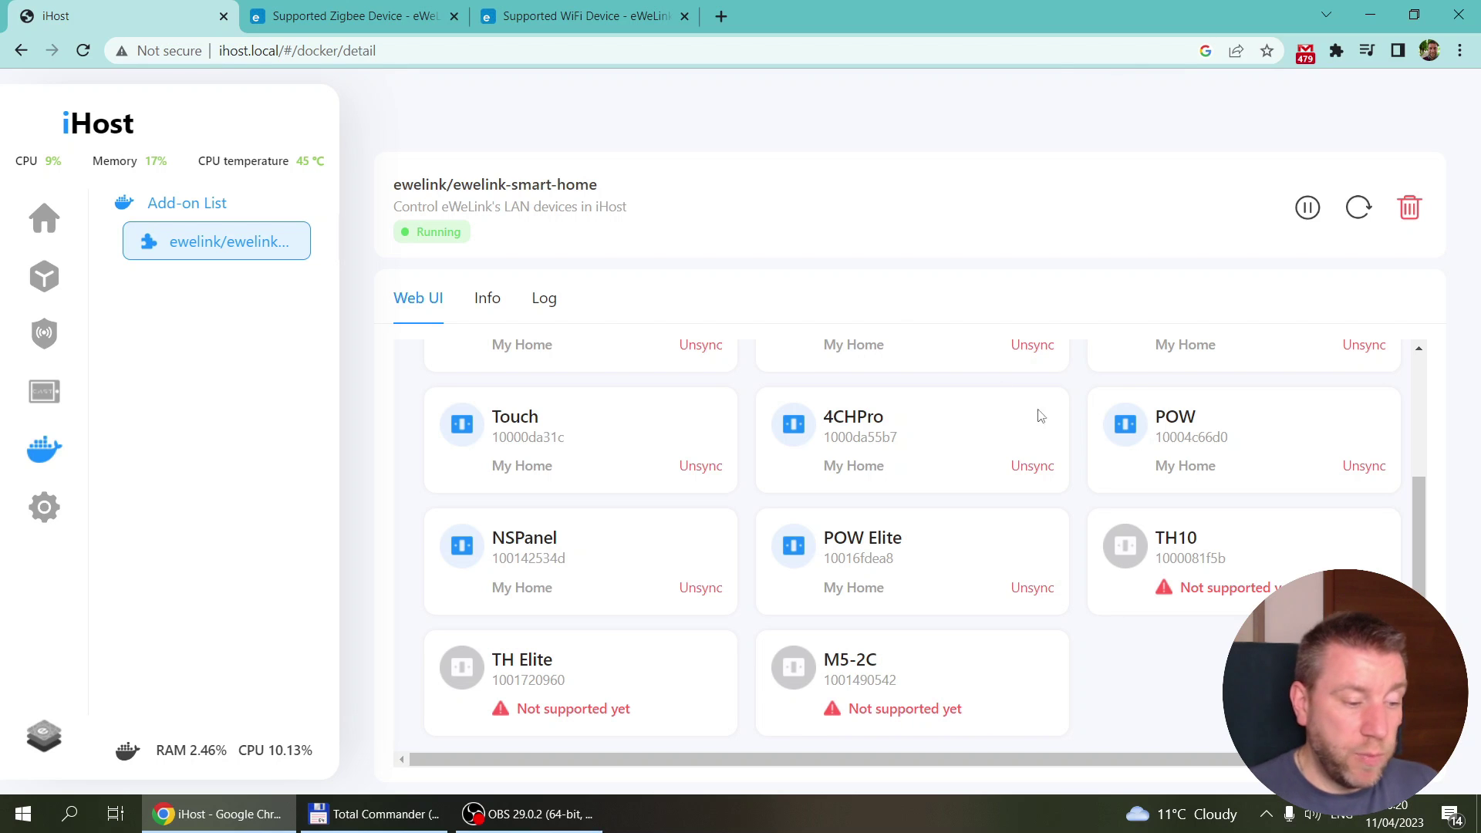
In the home device overview, turn on the Touch switch and toggle both NSPanel channels on and off again
click(28, 212)
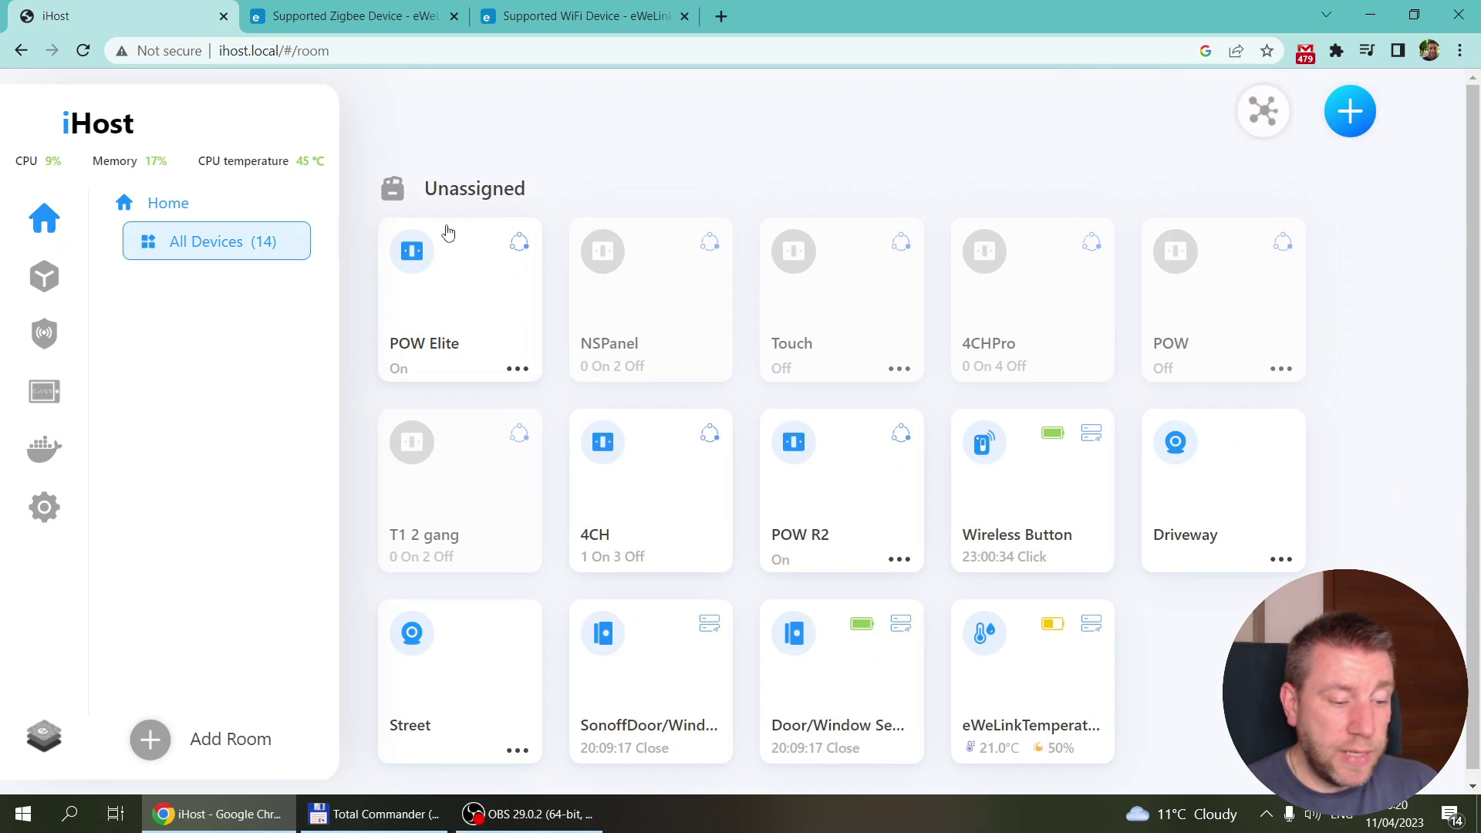
click(830, 315)
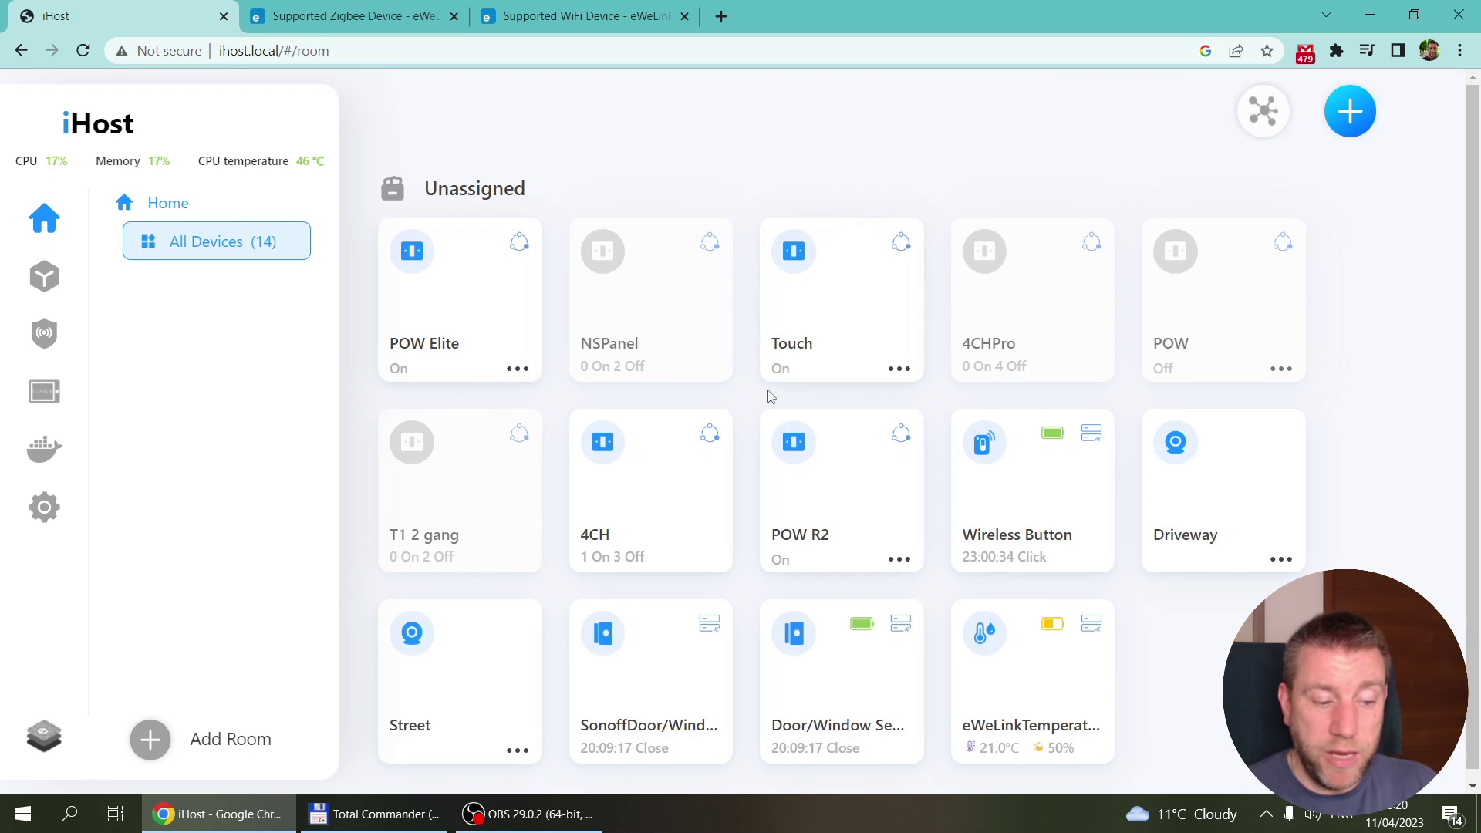
click(612, 301)
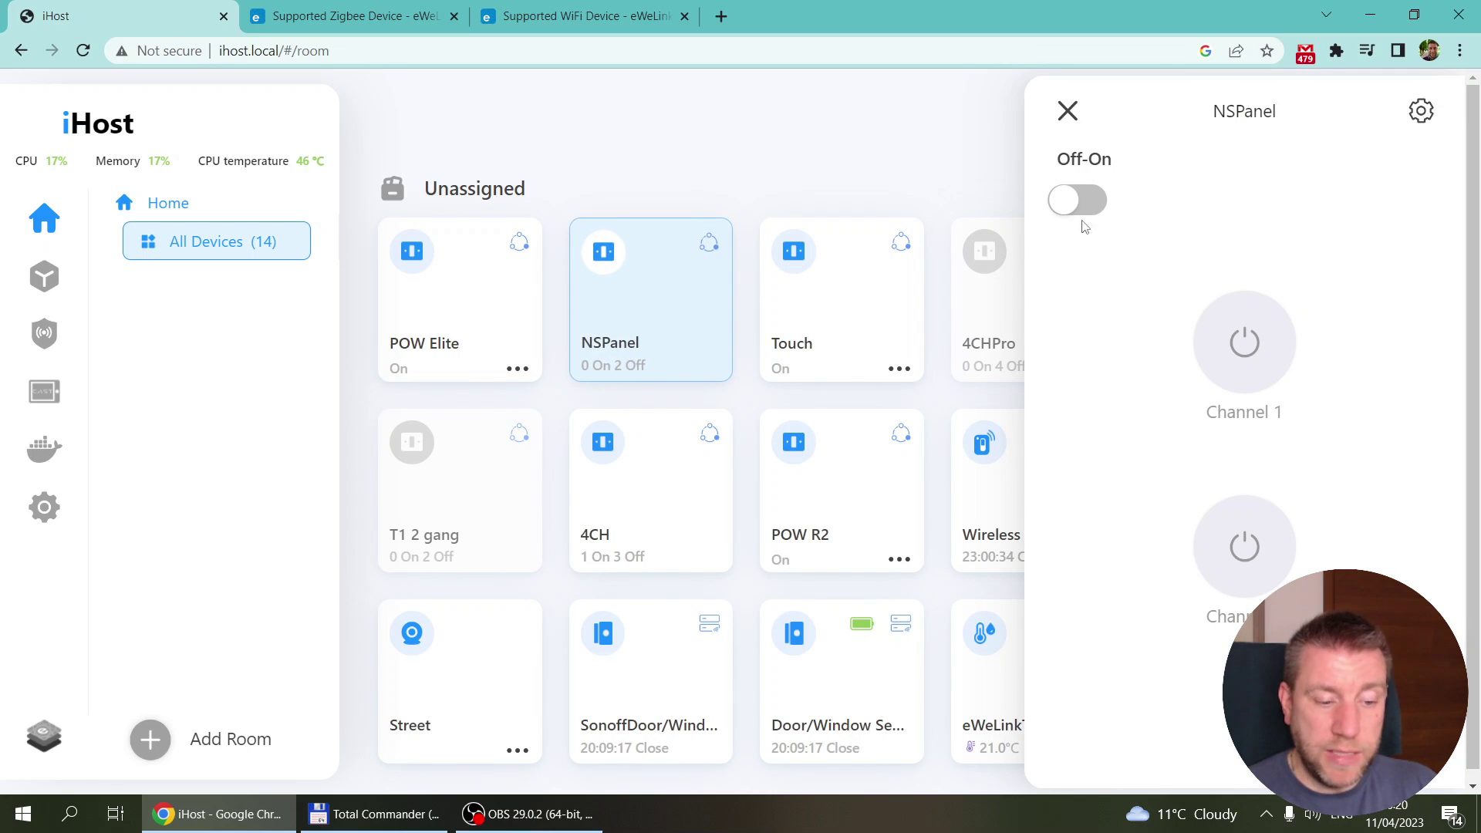
click(1251, 566)
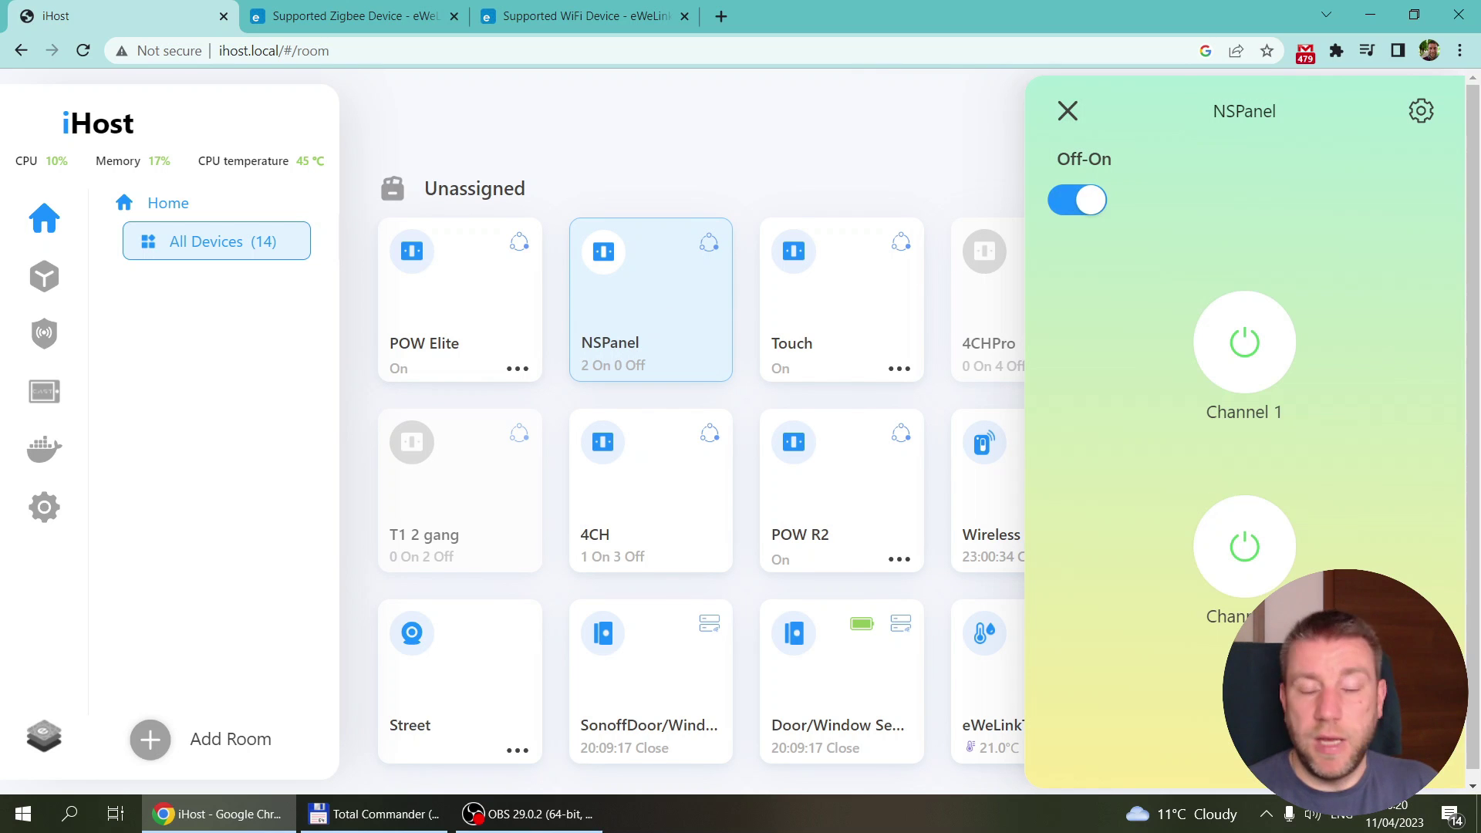
click(1243, 541)
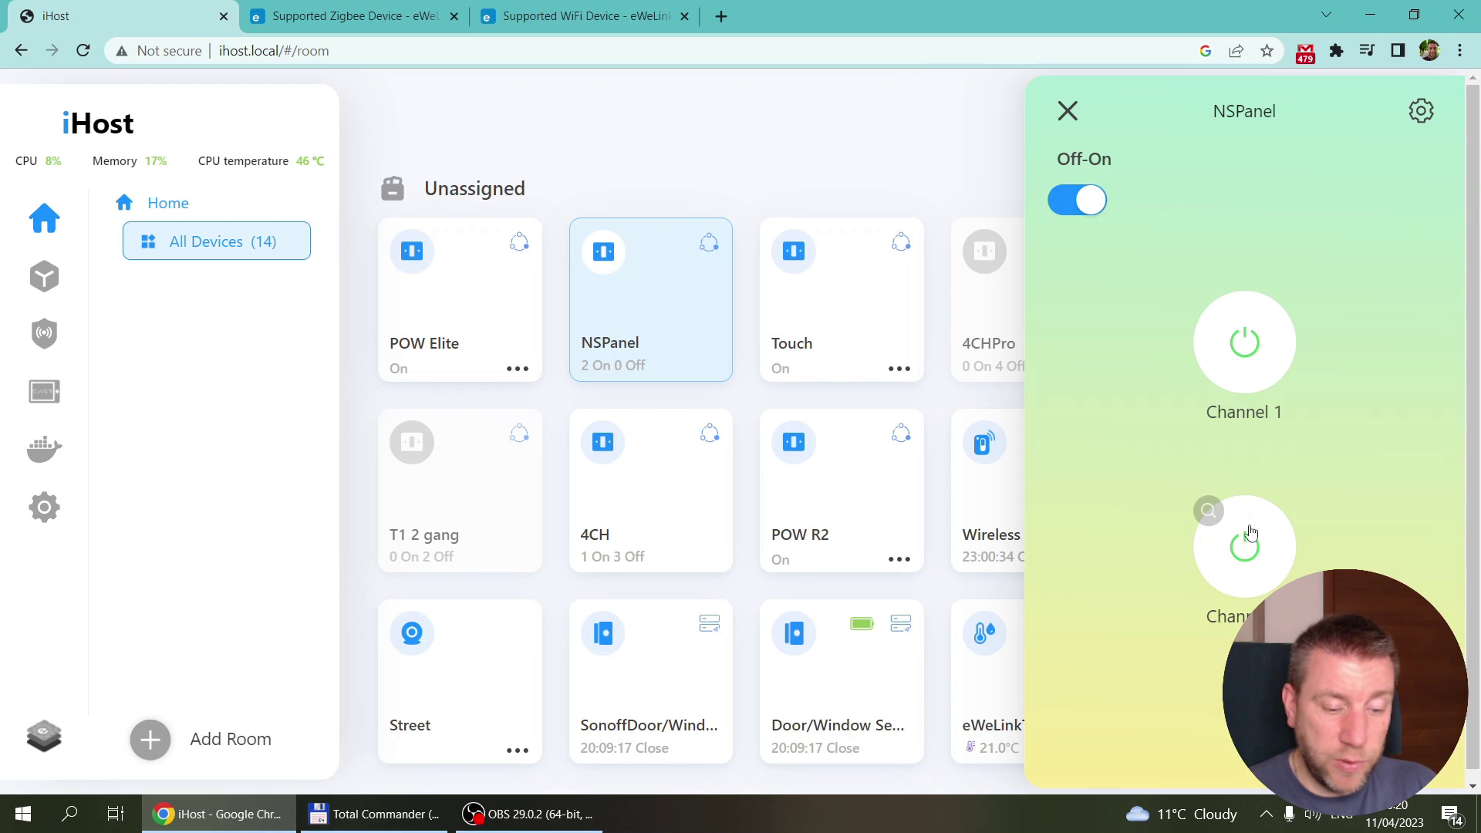
click(1239, 362)
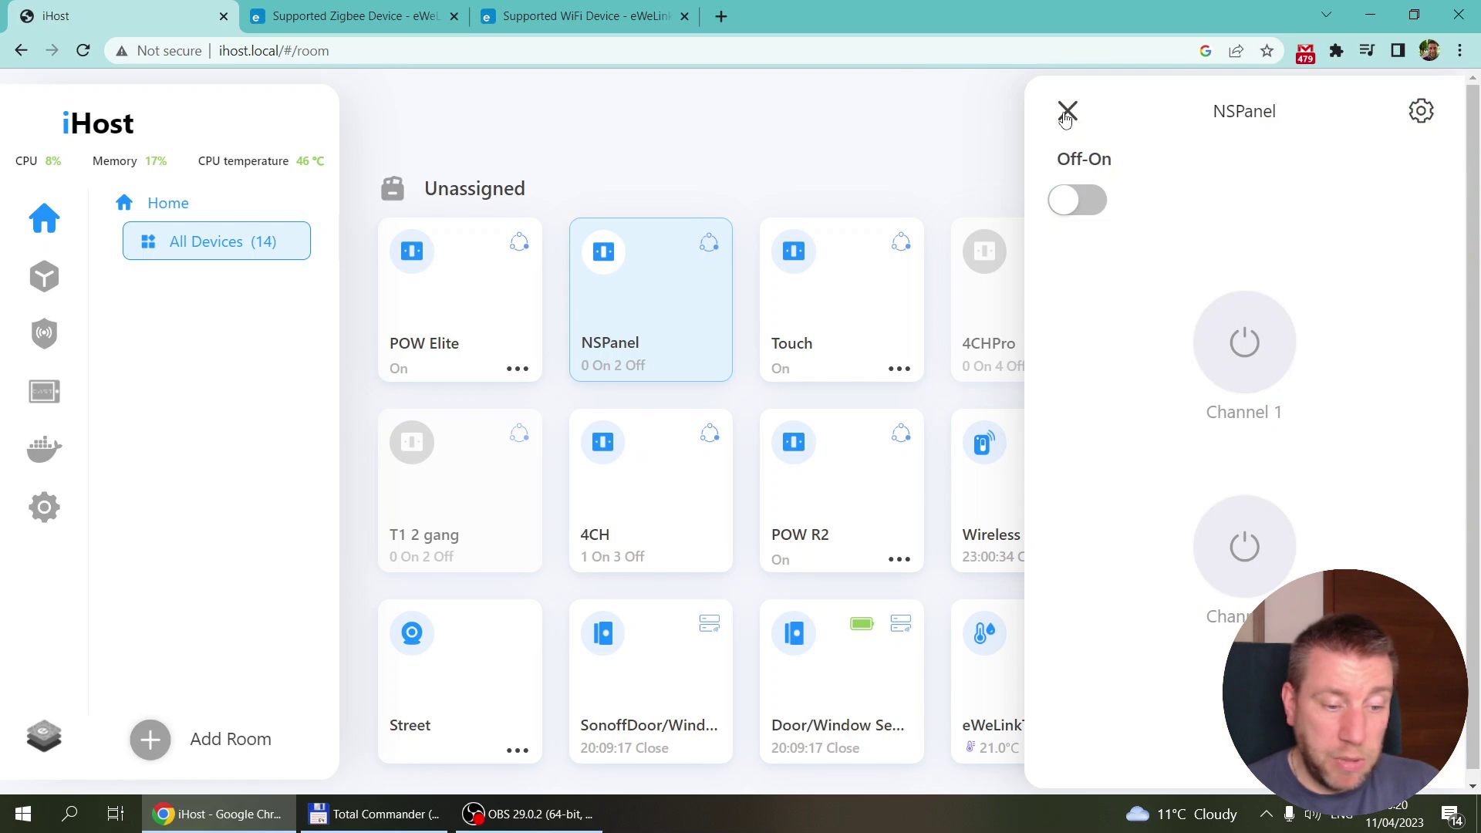
Open the NSPanel's device settings, look through its basic info, shortcuts and device info, and close the device
click(1423, 111)
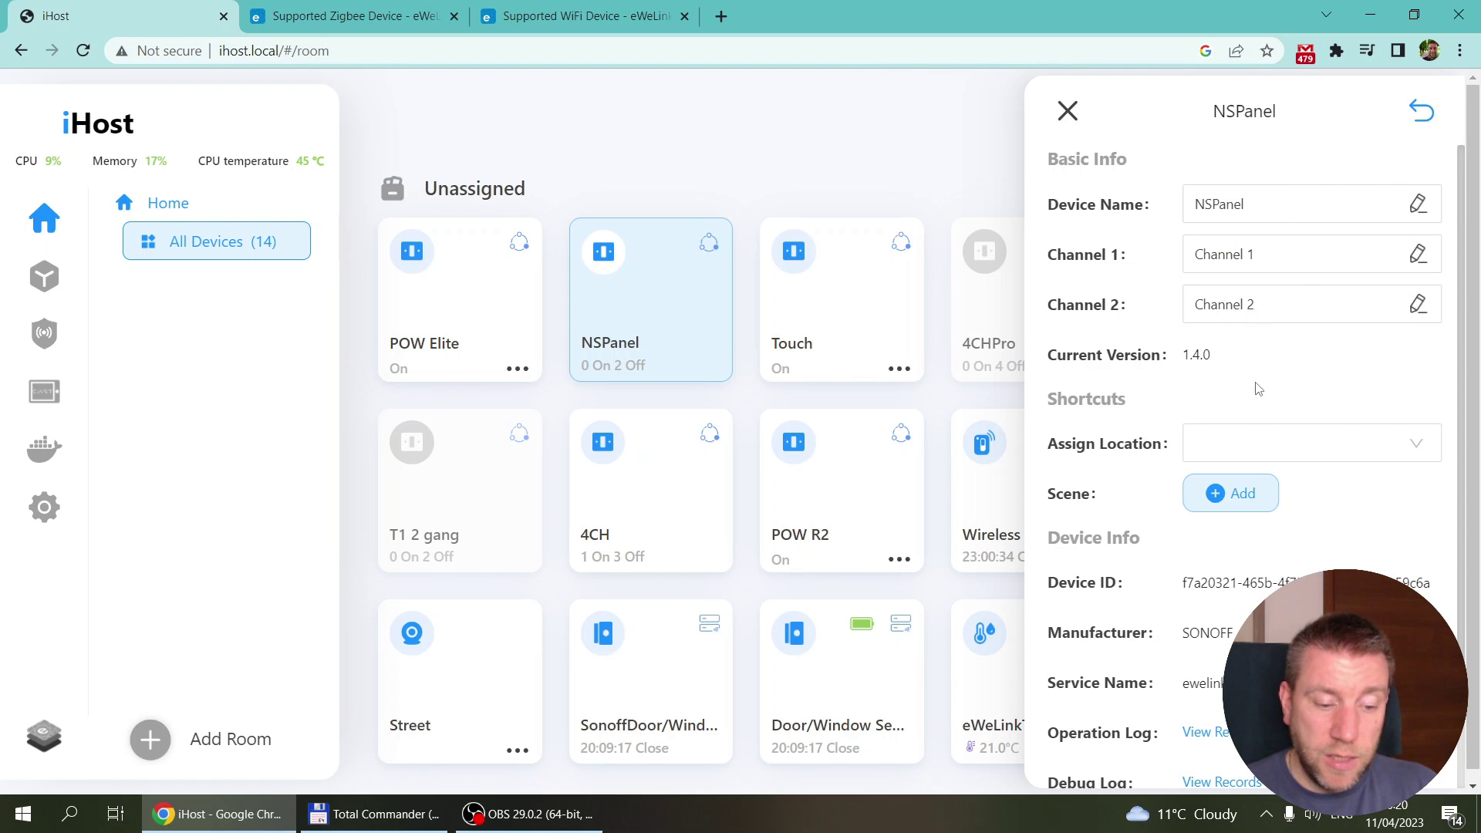
scroll(1335, 463, down, 2)
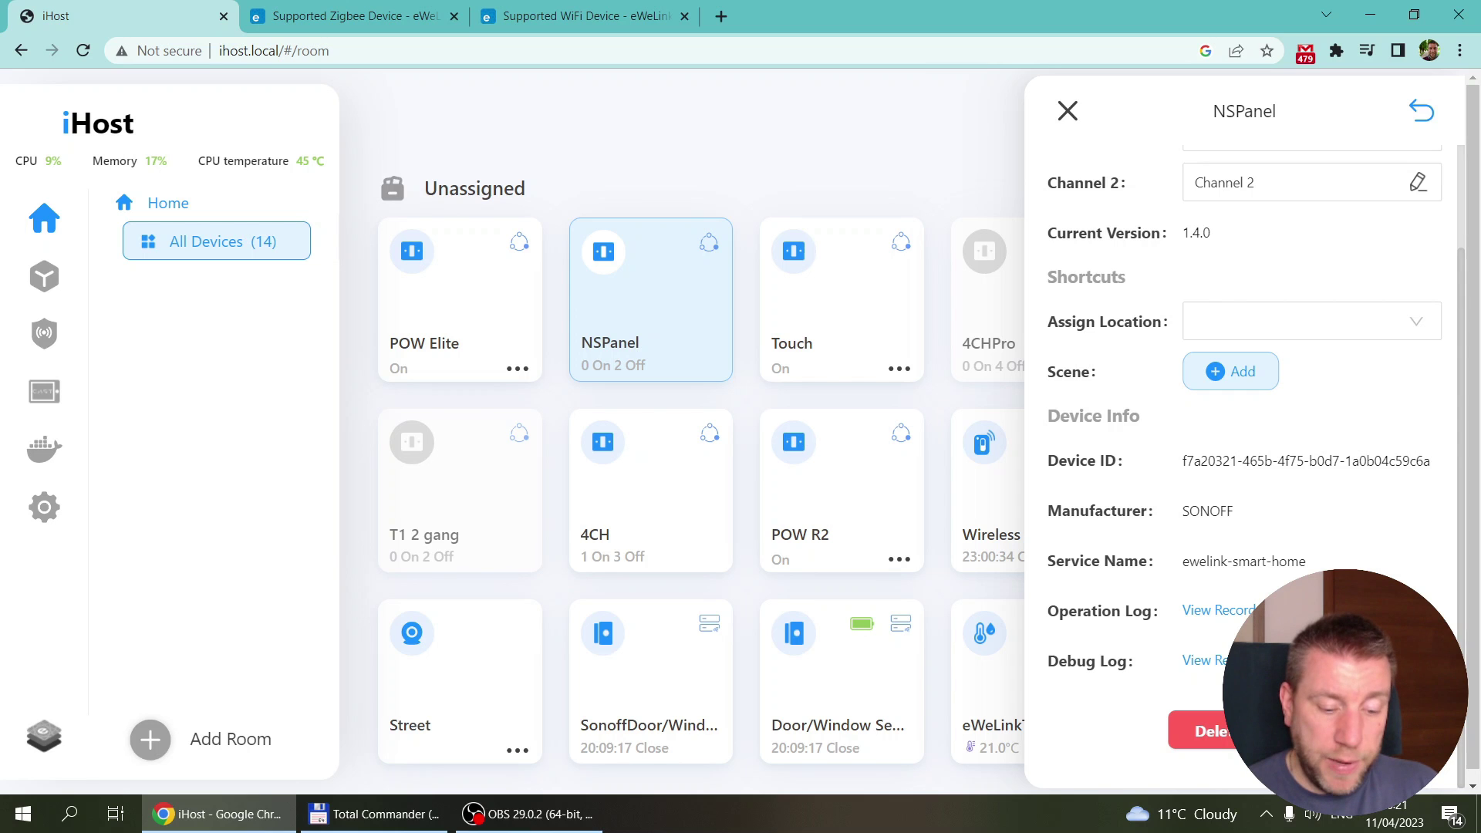
click(1068, 112)
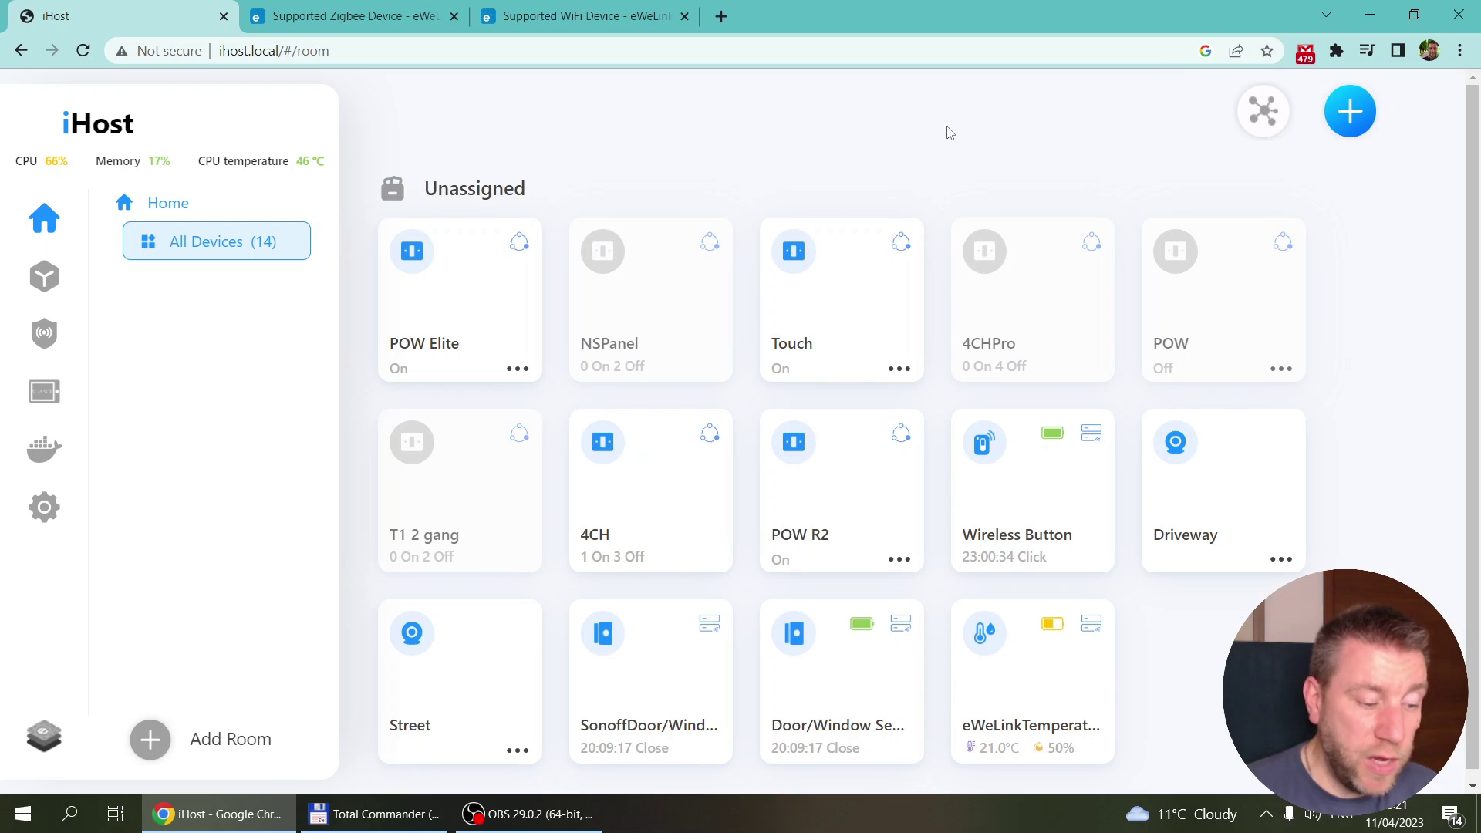
Switch the POW Elite off and on again, and view its daily power consumption chart
click(467, 285)
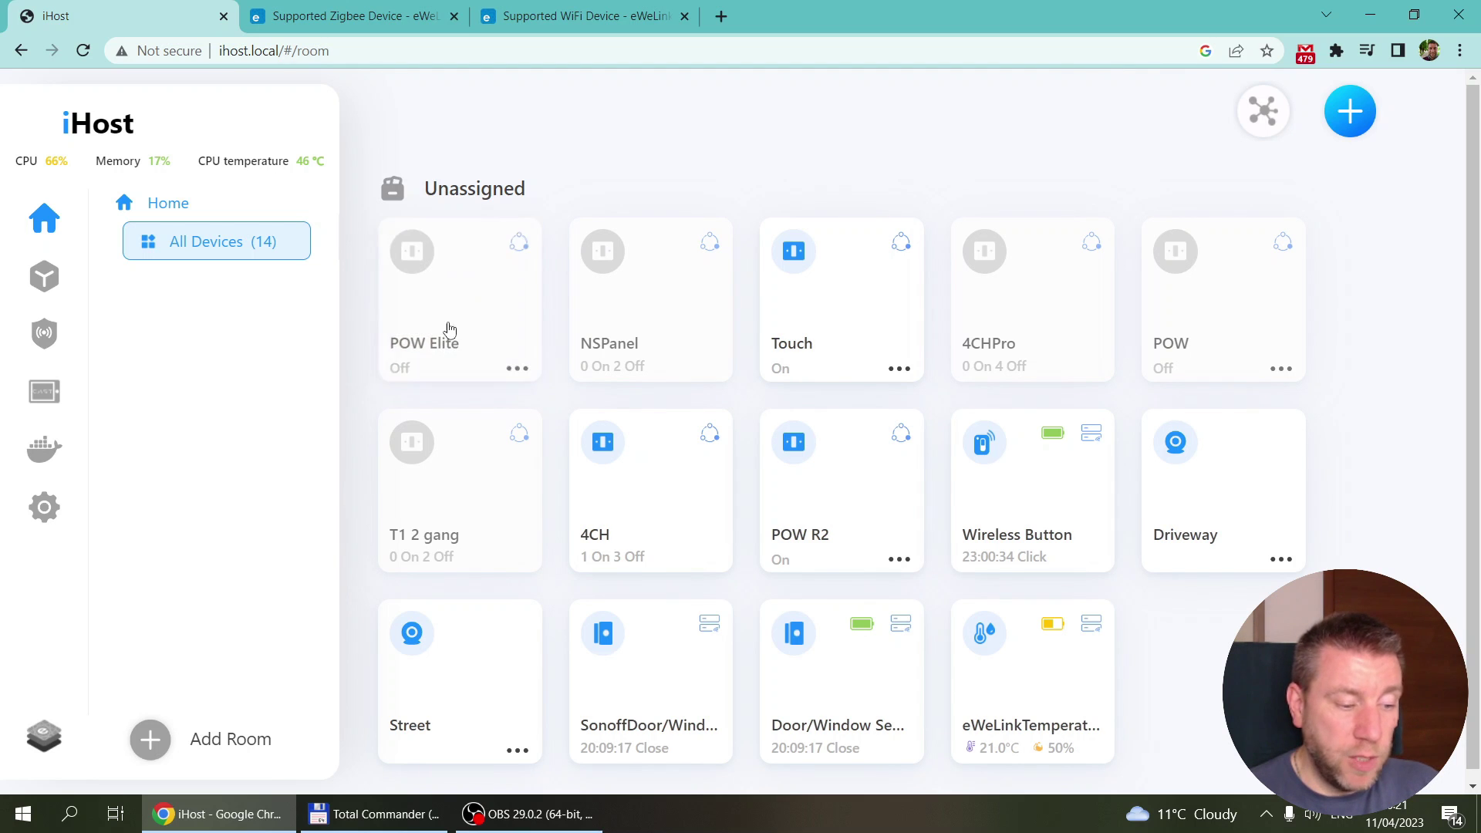
click(420, 283)
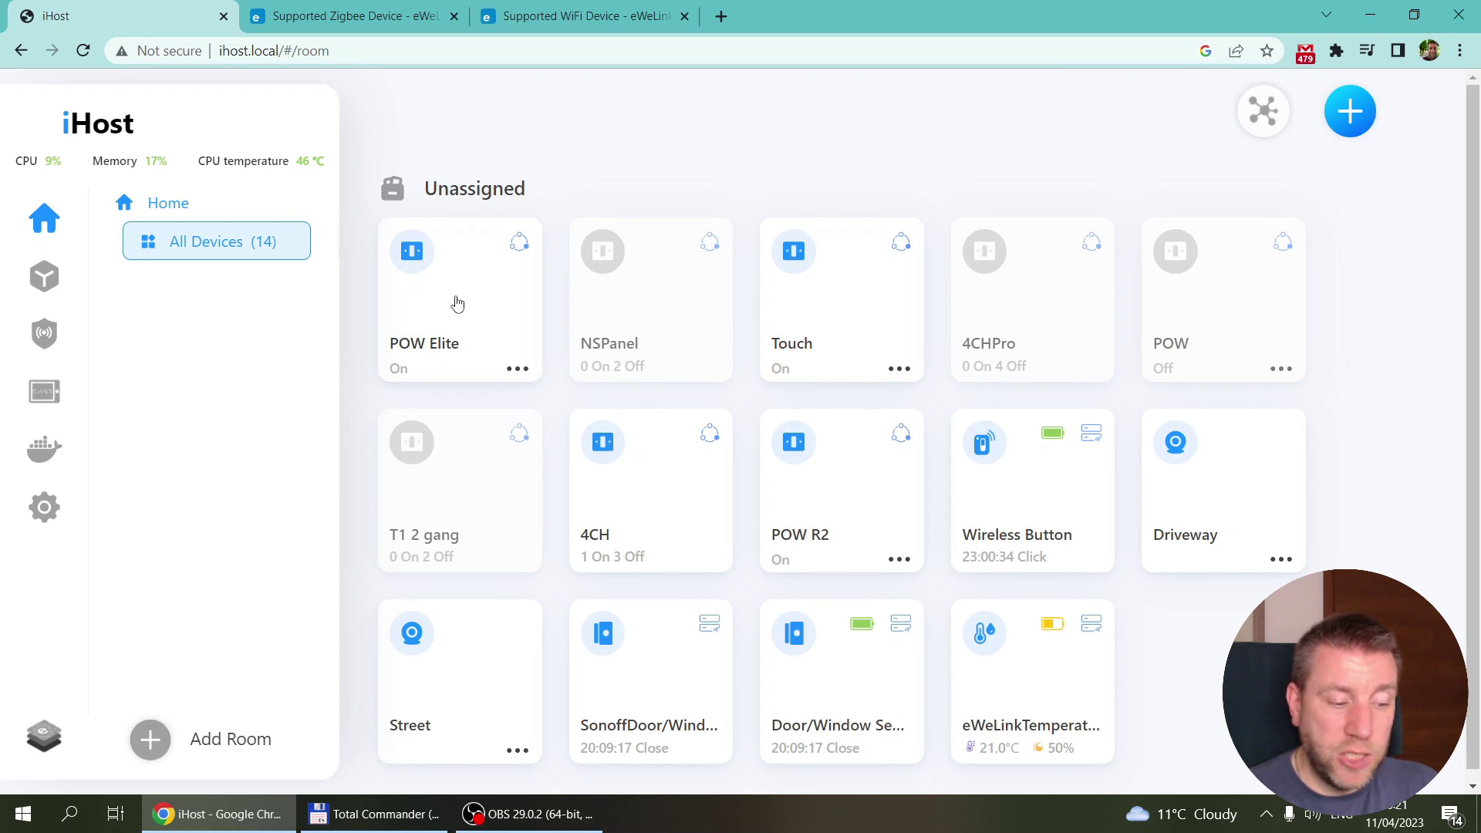
click(516, 369)
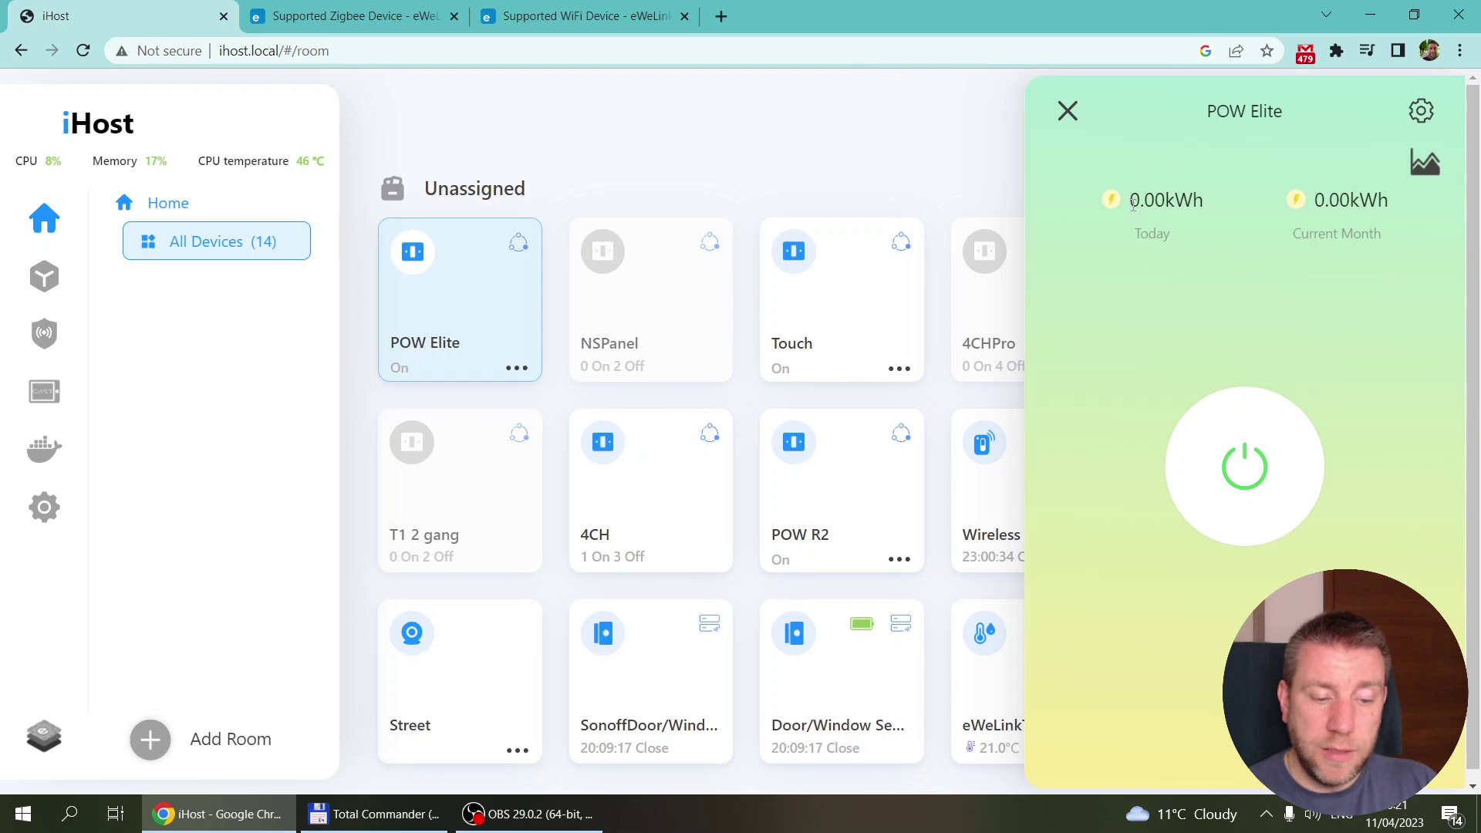
click(1425, 163)
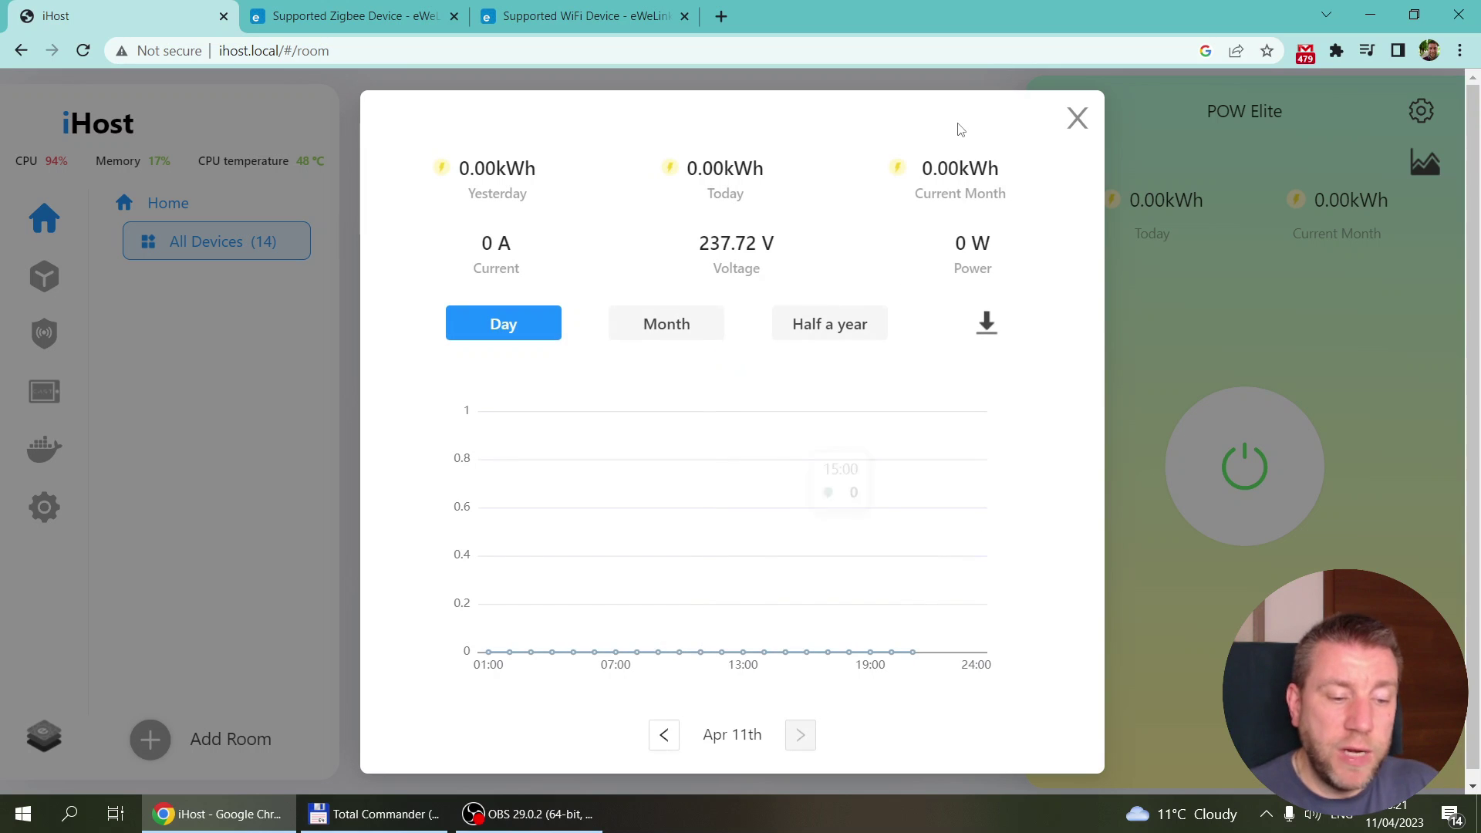
click(1077, 117)
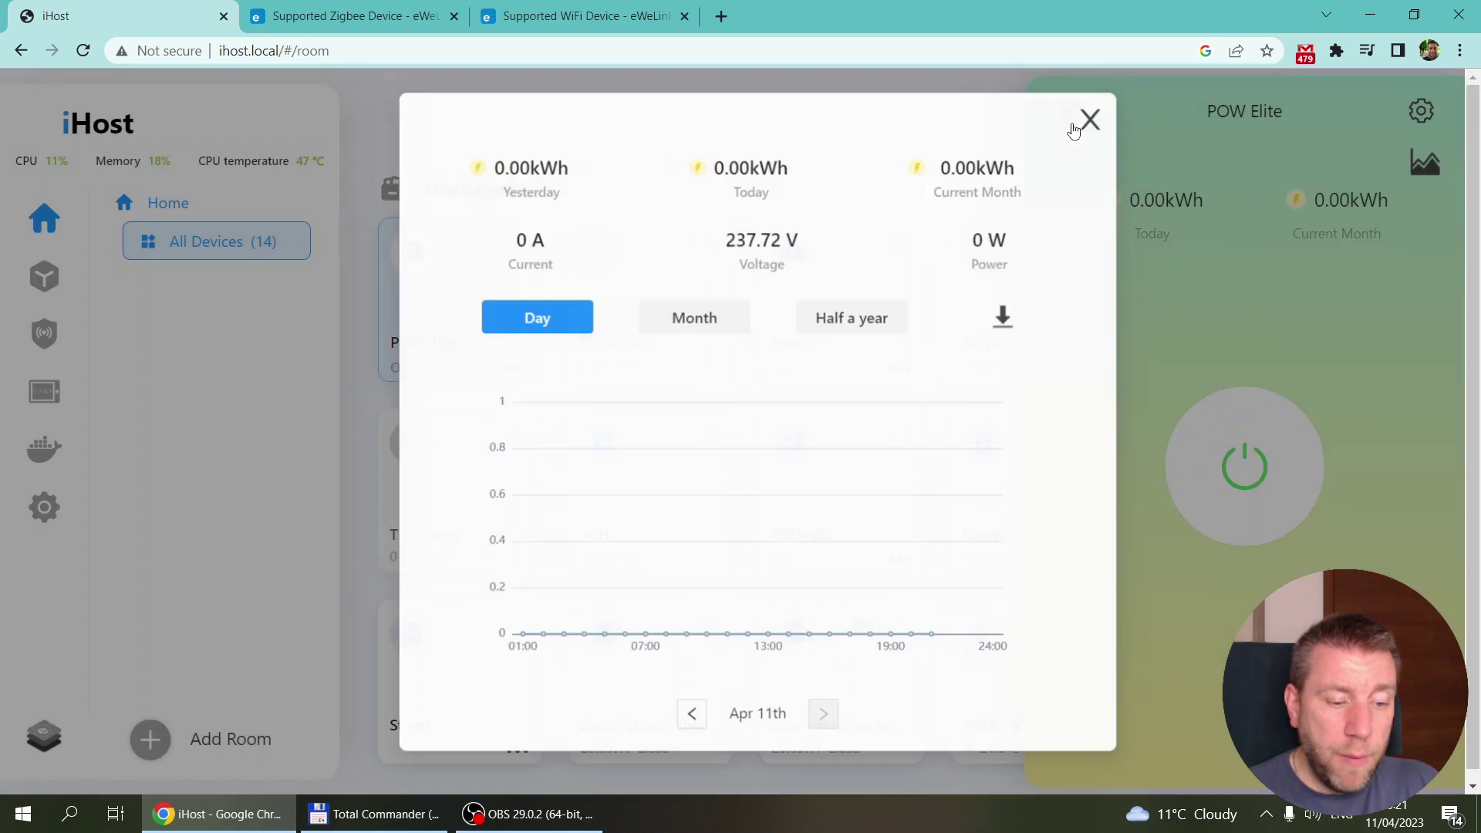
click(1063, 116)
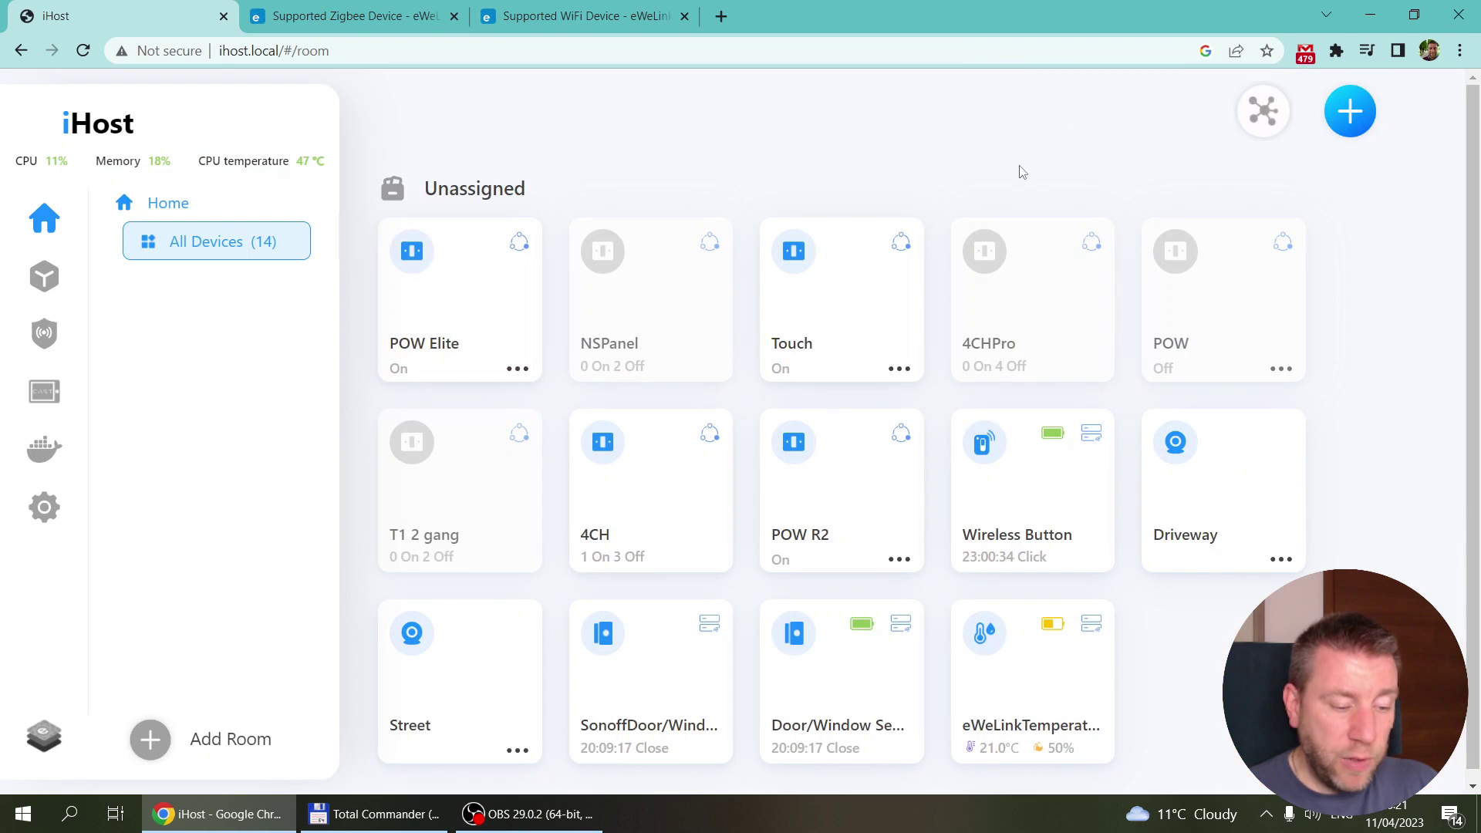
Check the POW R2 and POW control views for energy monitoring data, closing each one
click(894, 563)
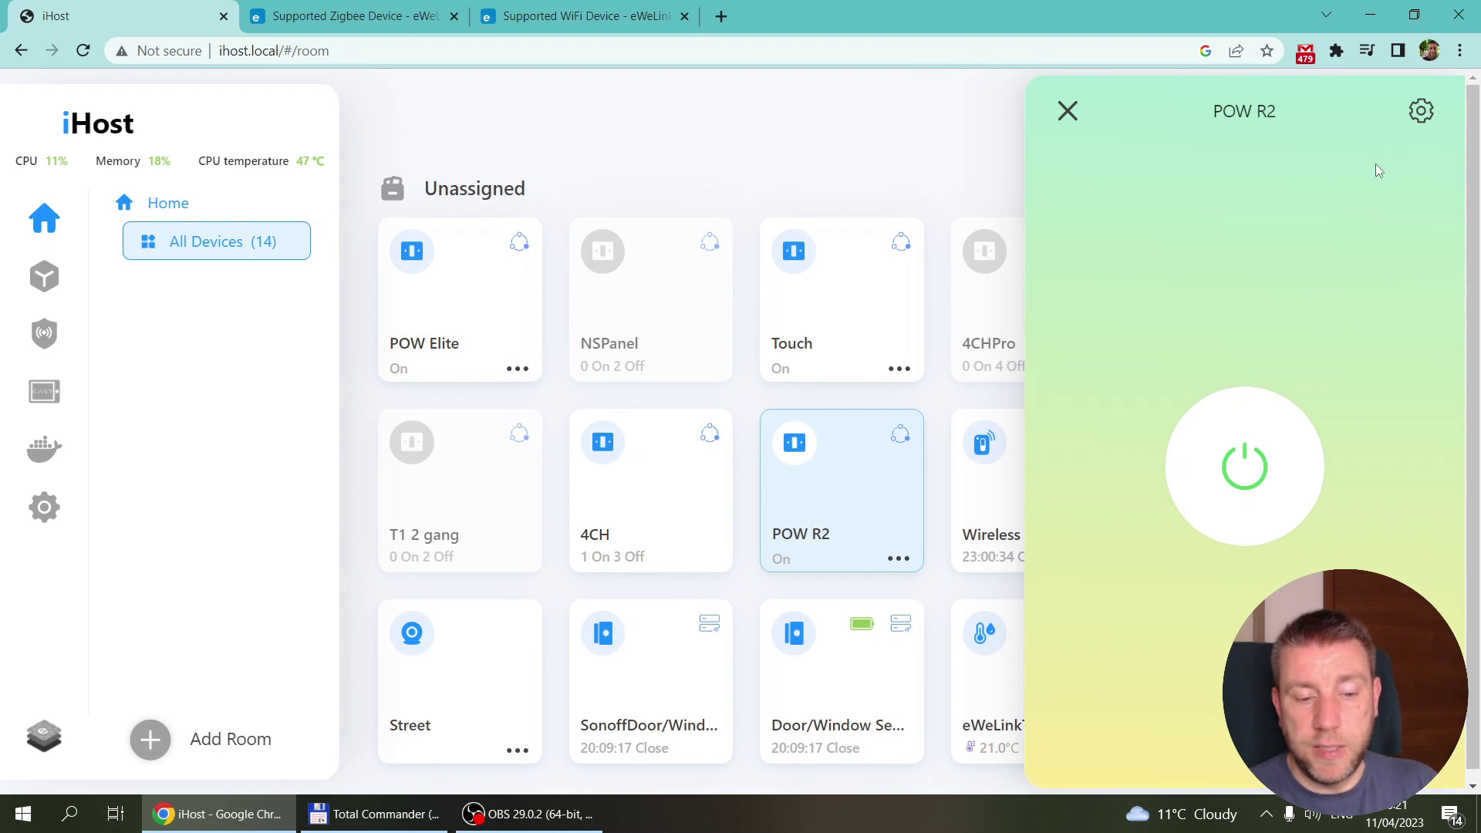
click(1068, 112)
click(1278, 354)
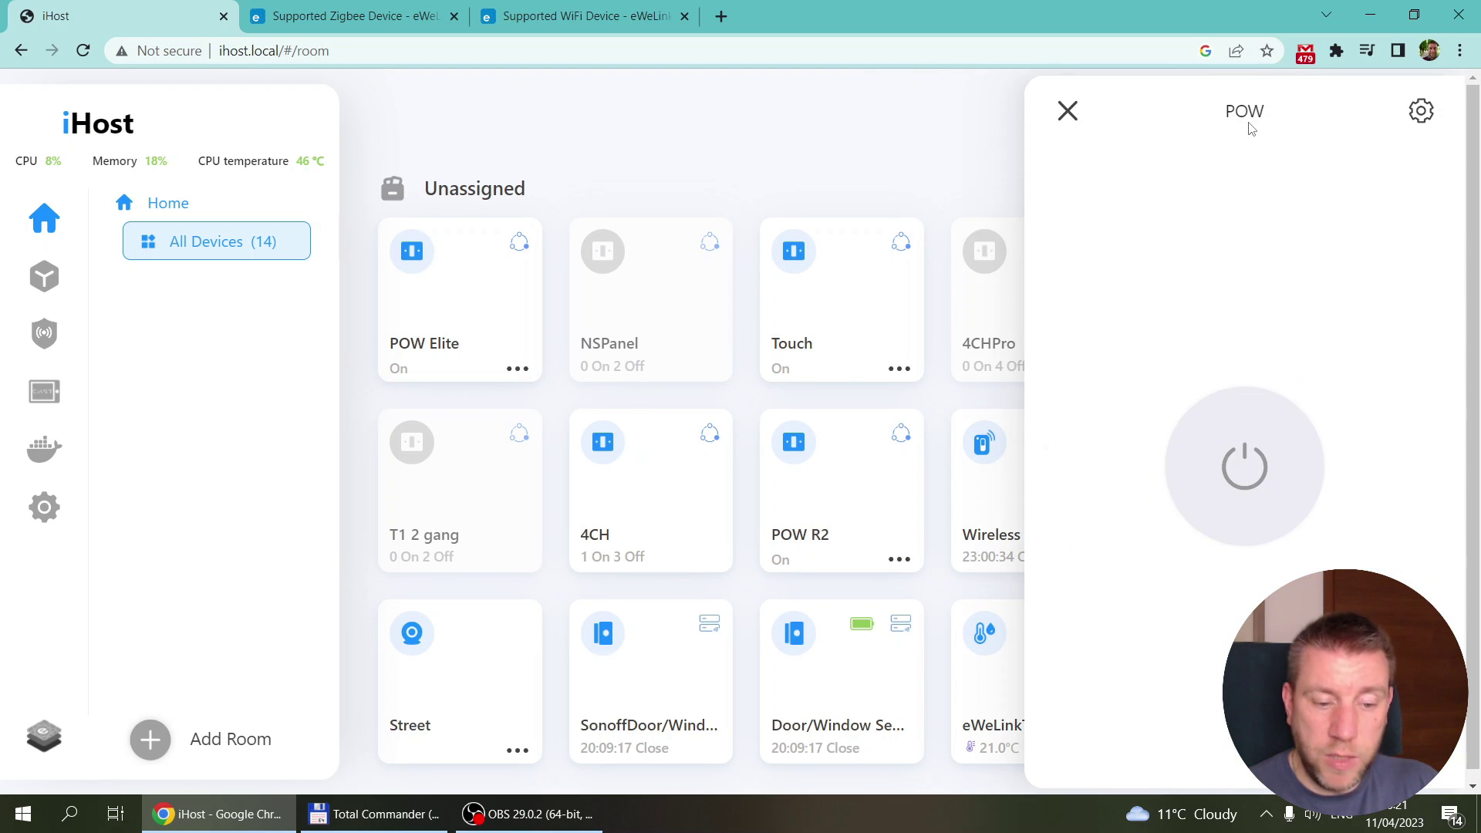
click(1067, 113)
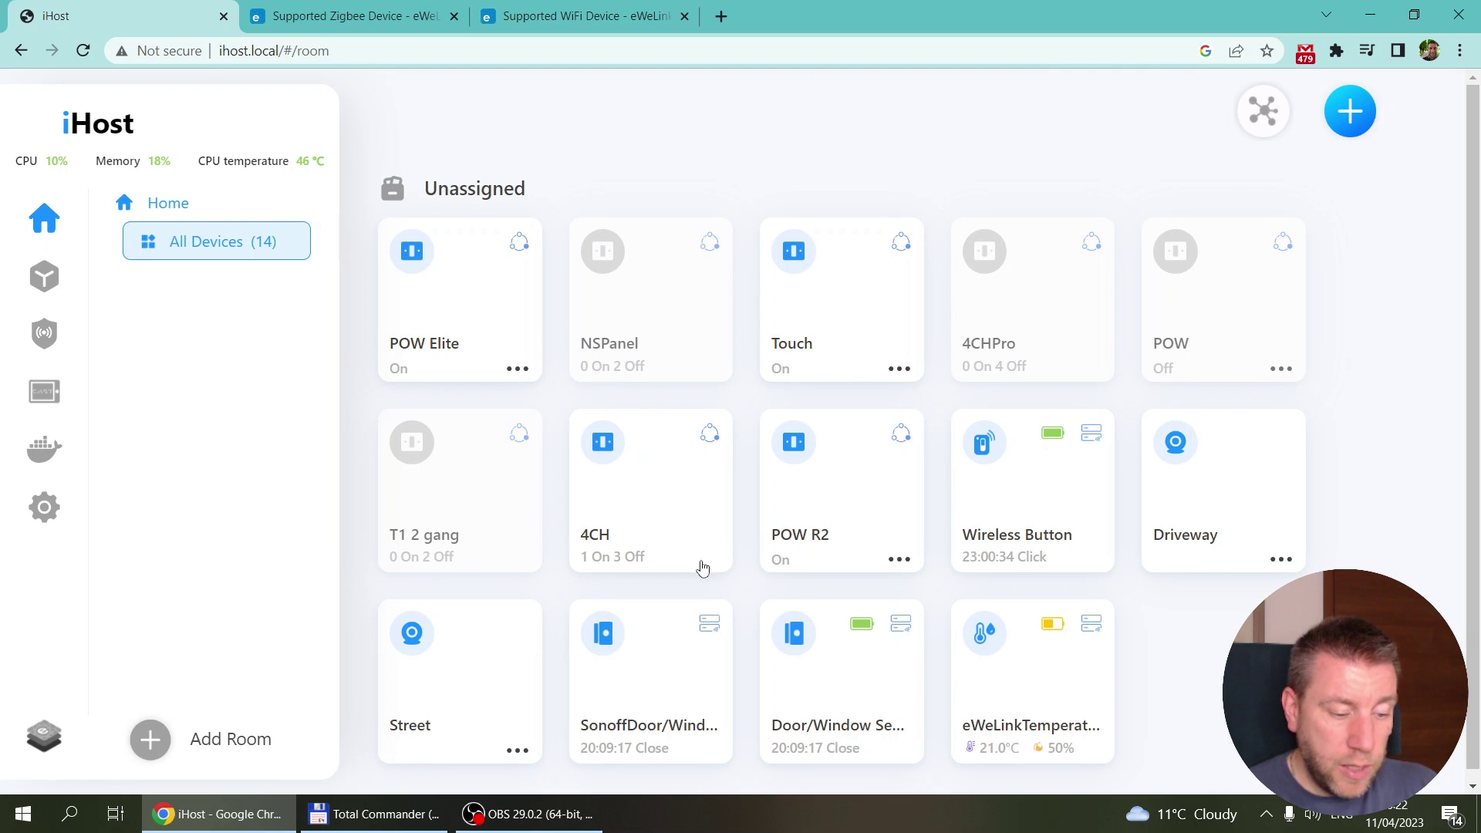
Look at the channel controls of the 4CH, T1 2 gang and 4CHPro devices, closing each one
click(652, 485)
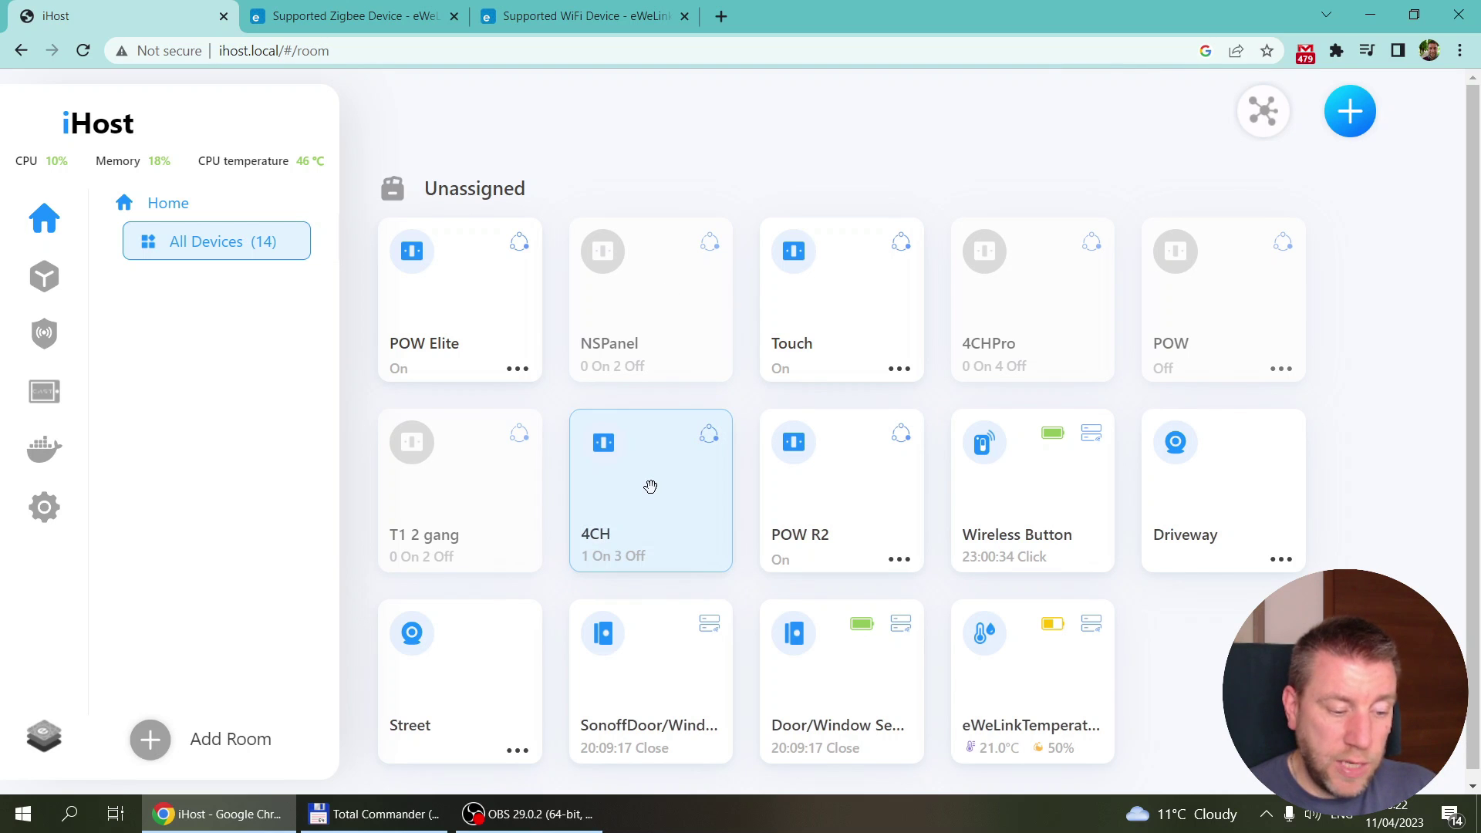
click(658, 498)
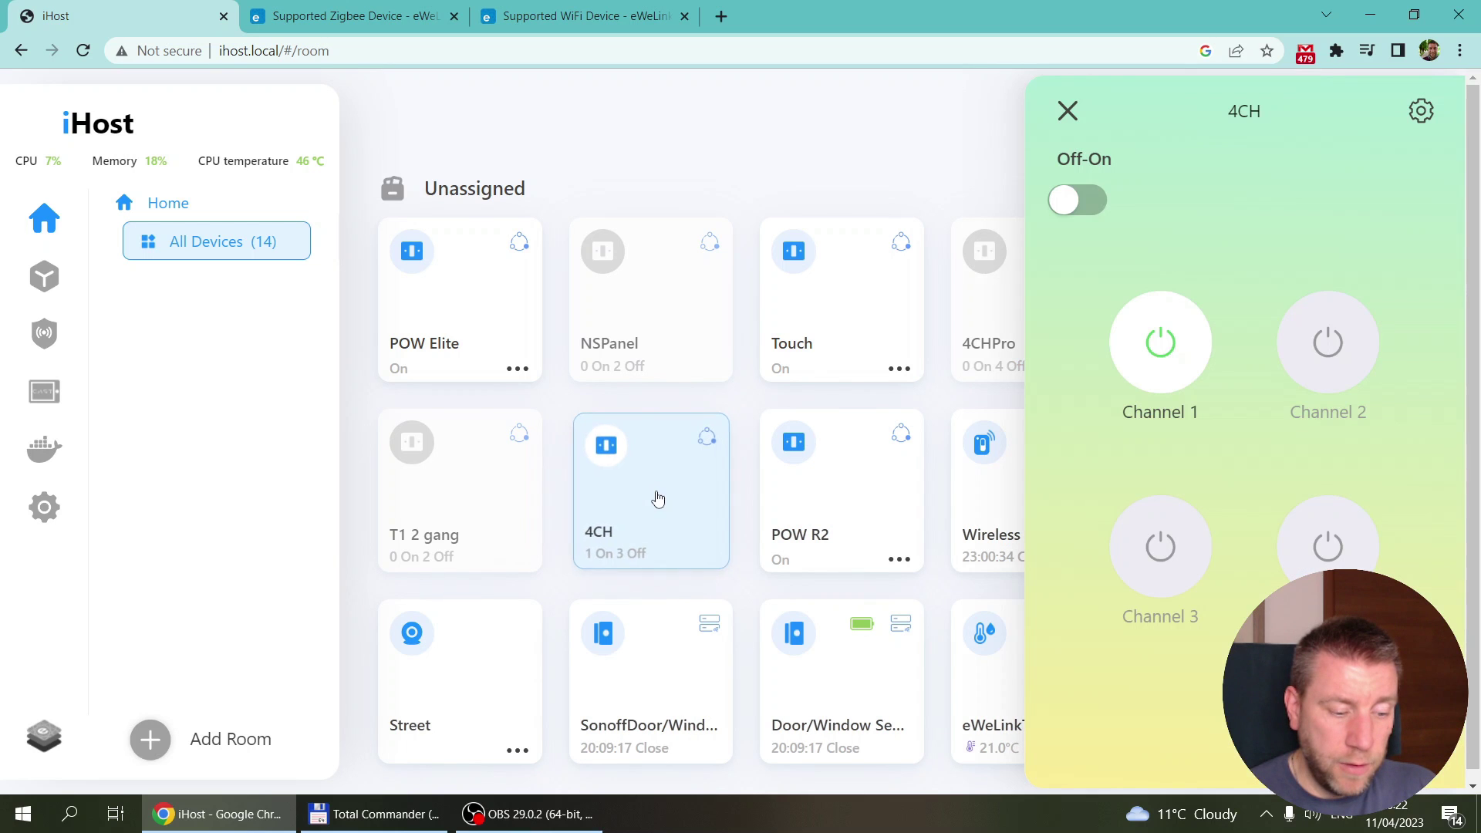
click(1067, 111)
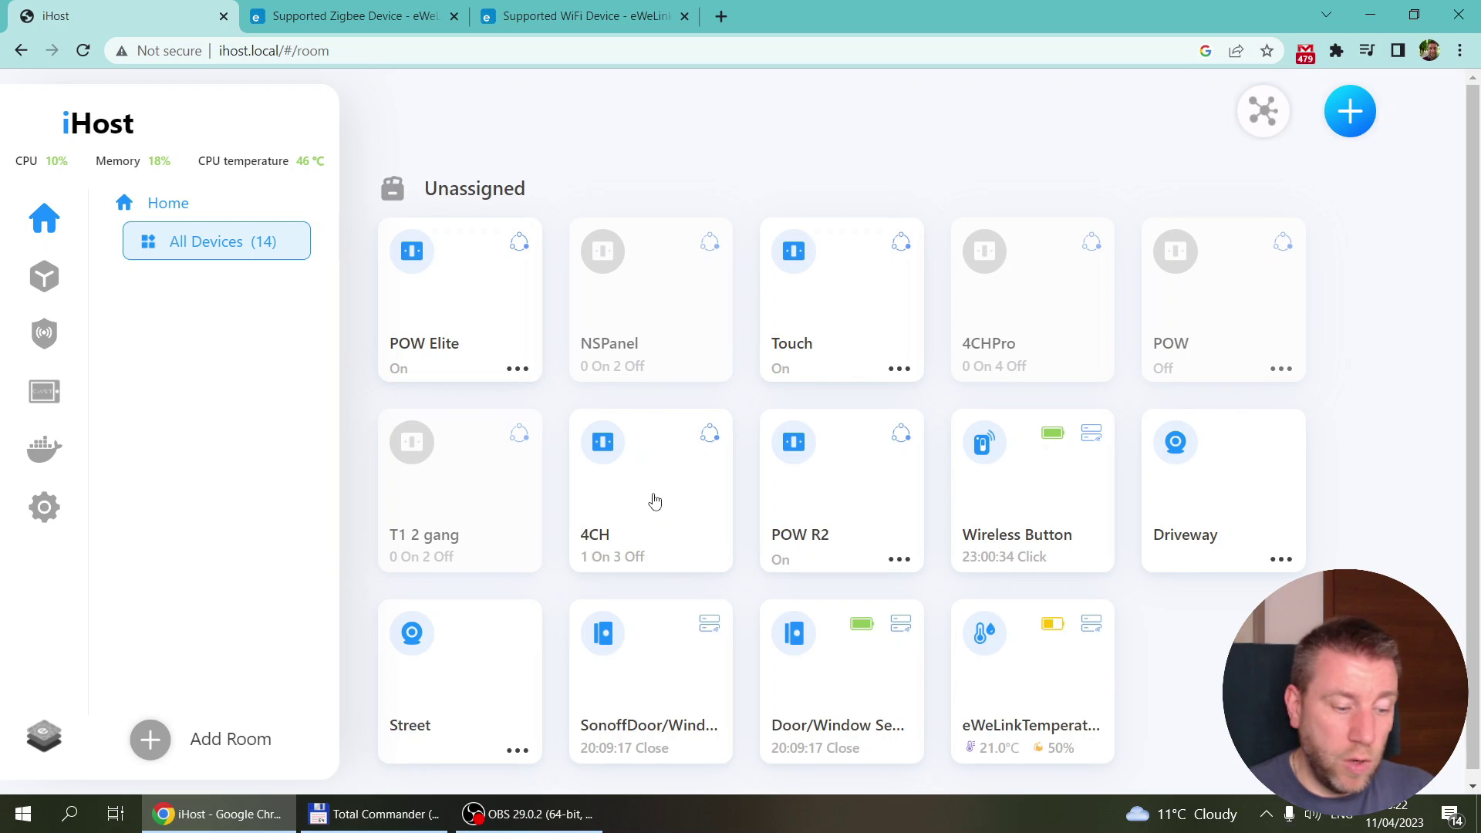
scroll(679, 587, down, 1)
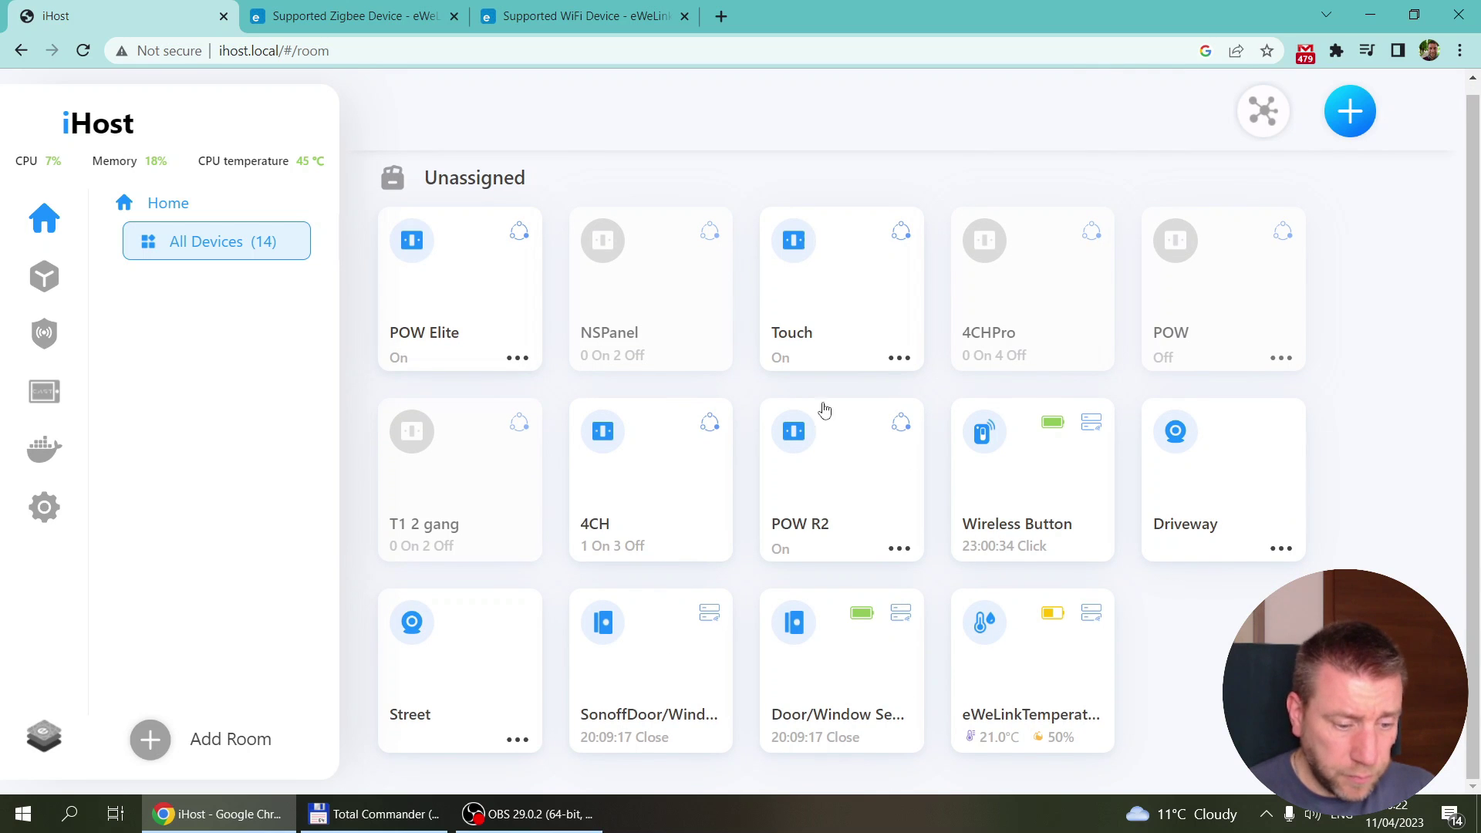
click(458, 503)
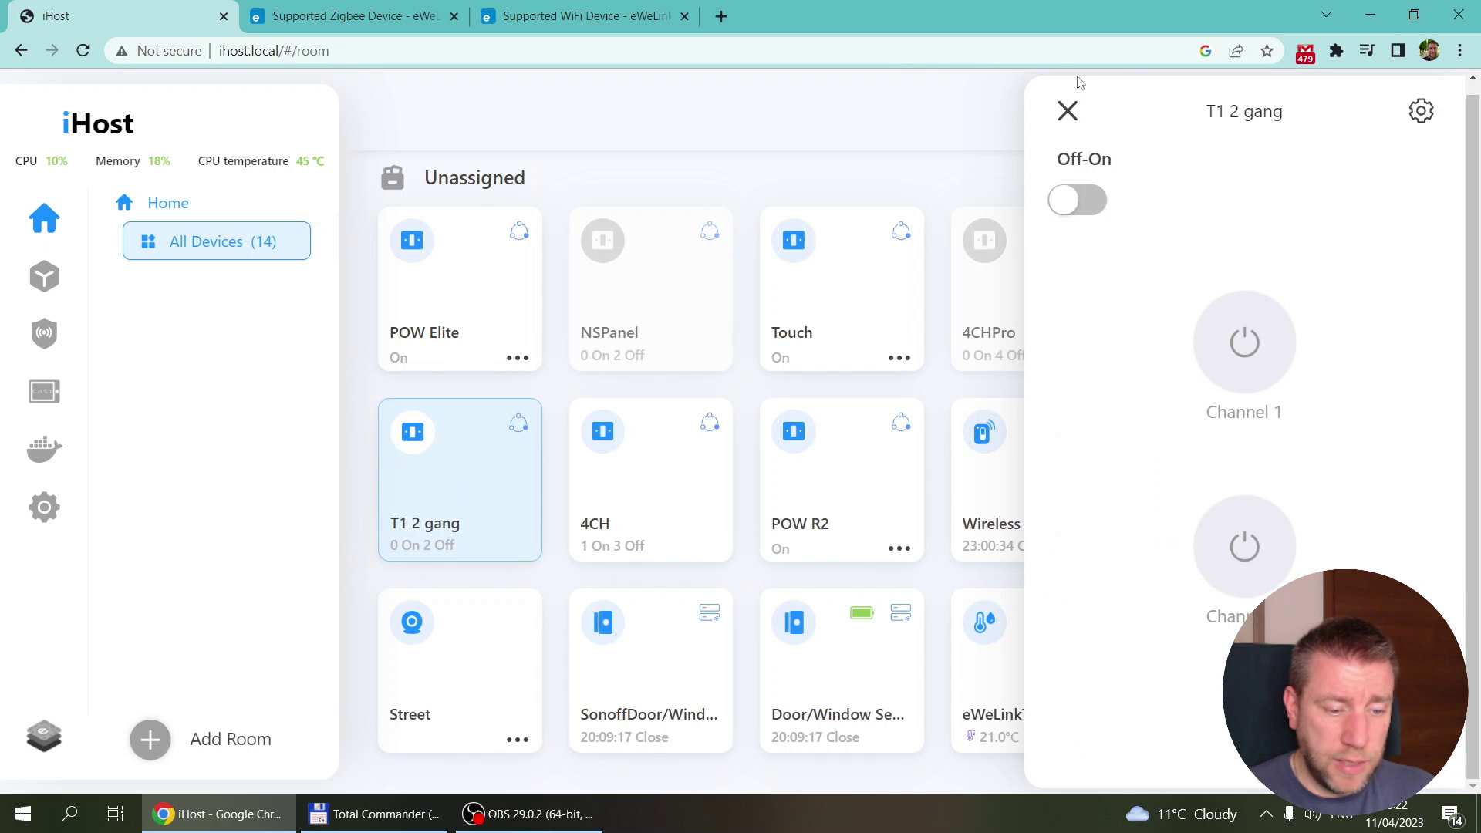
click(1068, 111)
click(1018, 294)
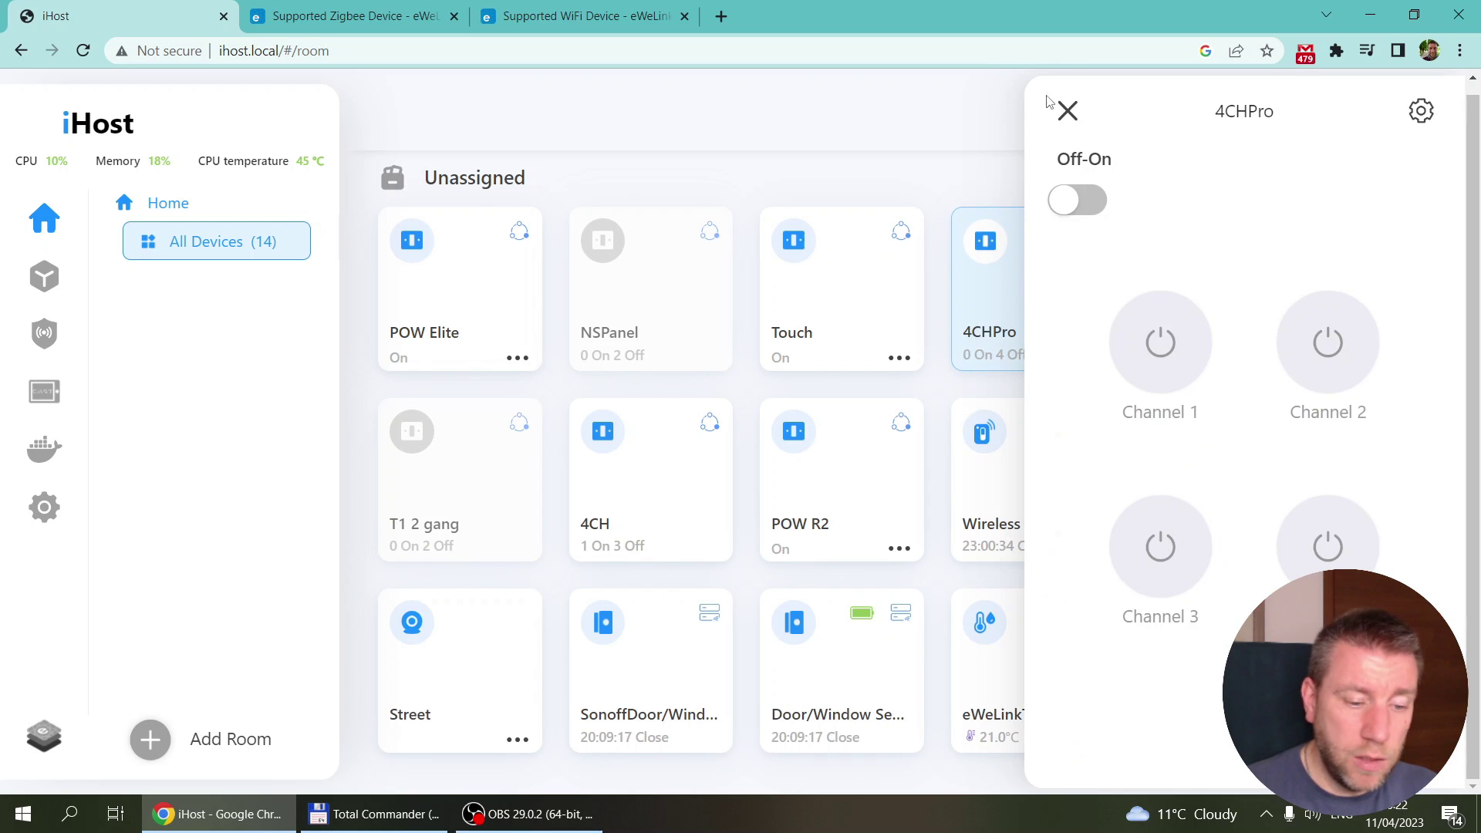
click(1067, 111)
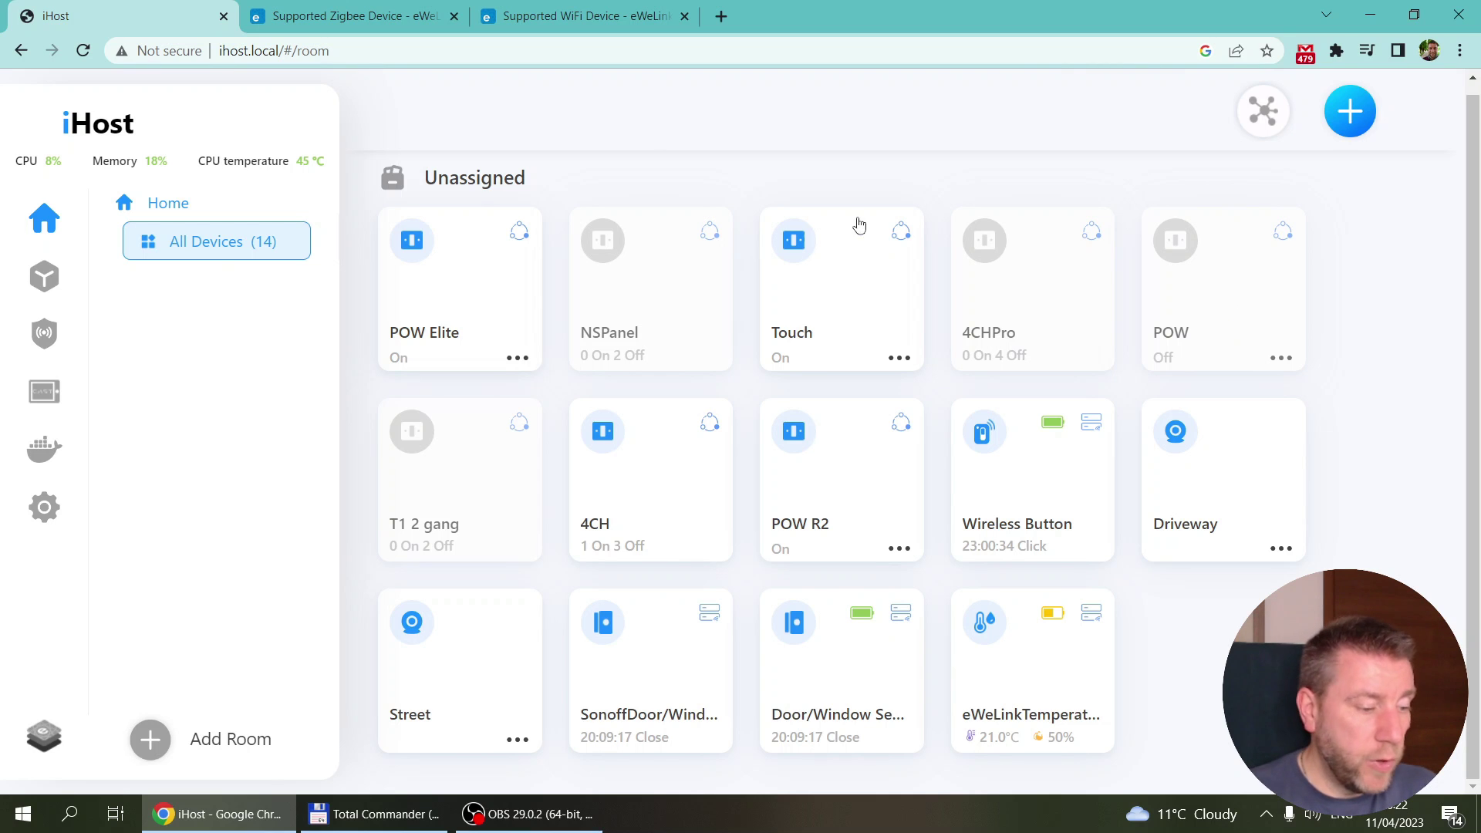
Start a new smart scene and add a Smart Devices condition to its If section
click(44, 277)
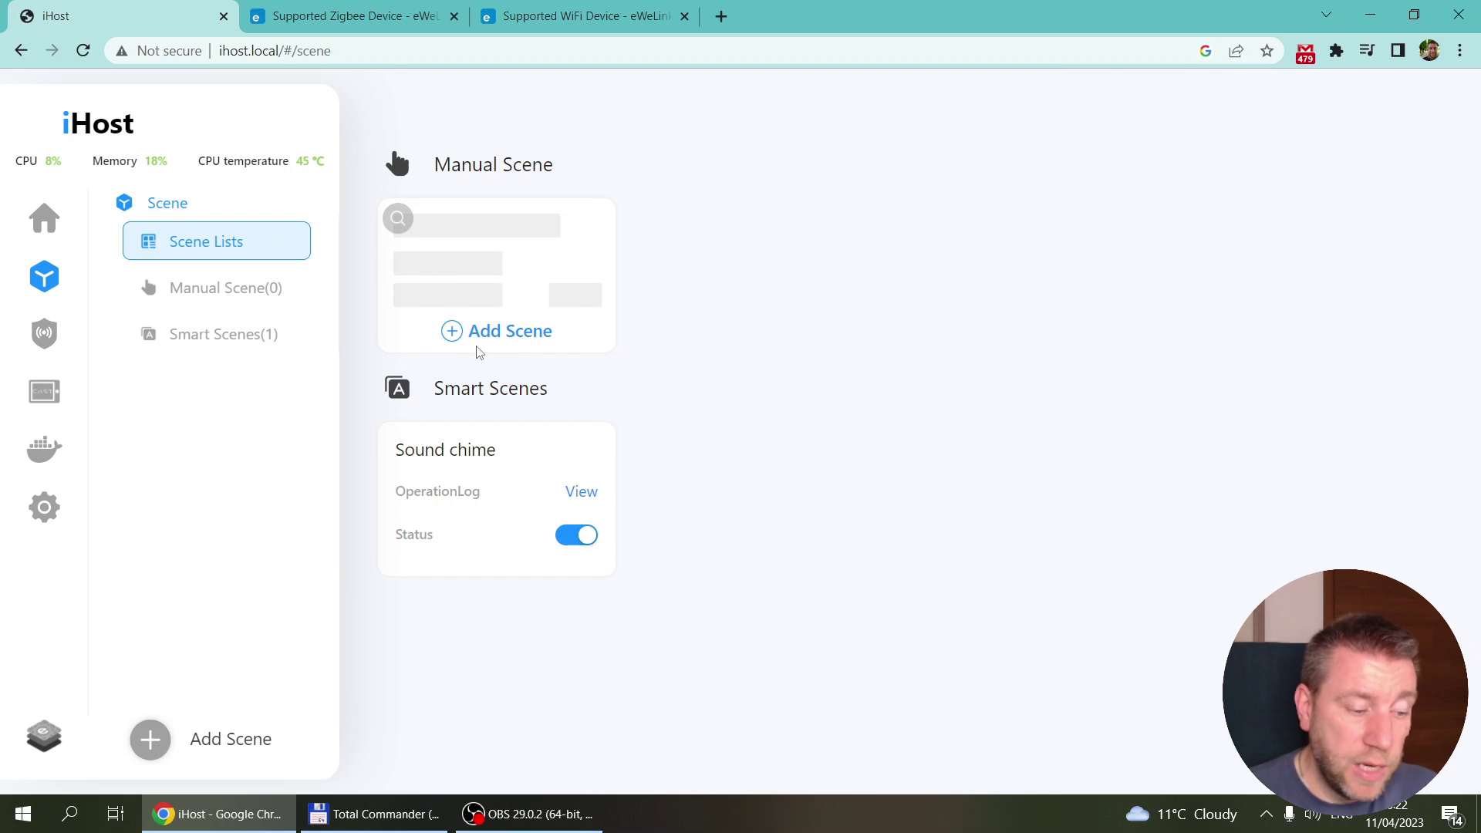
click(197, 338)
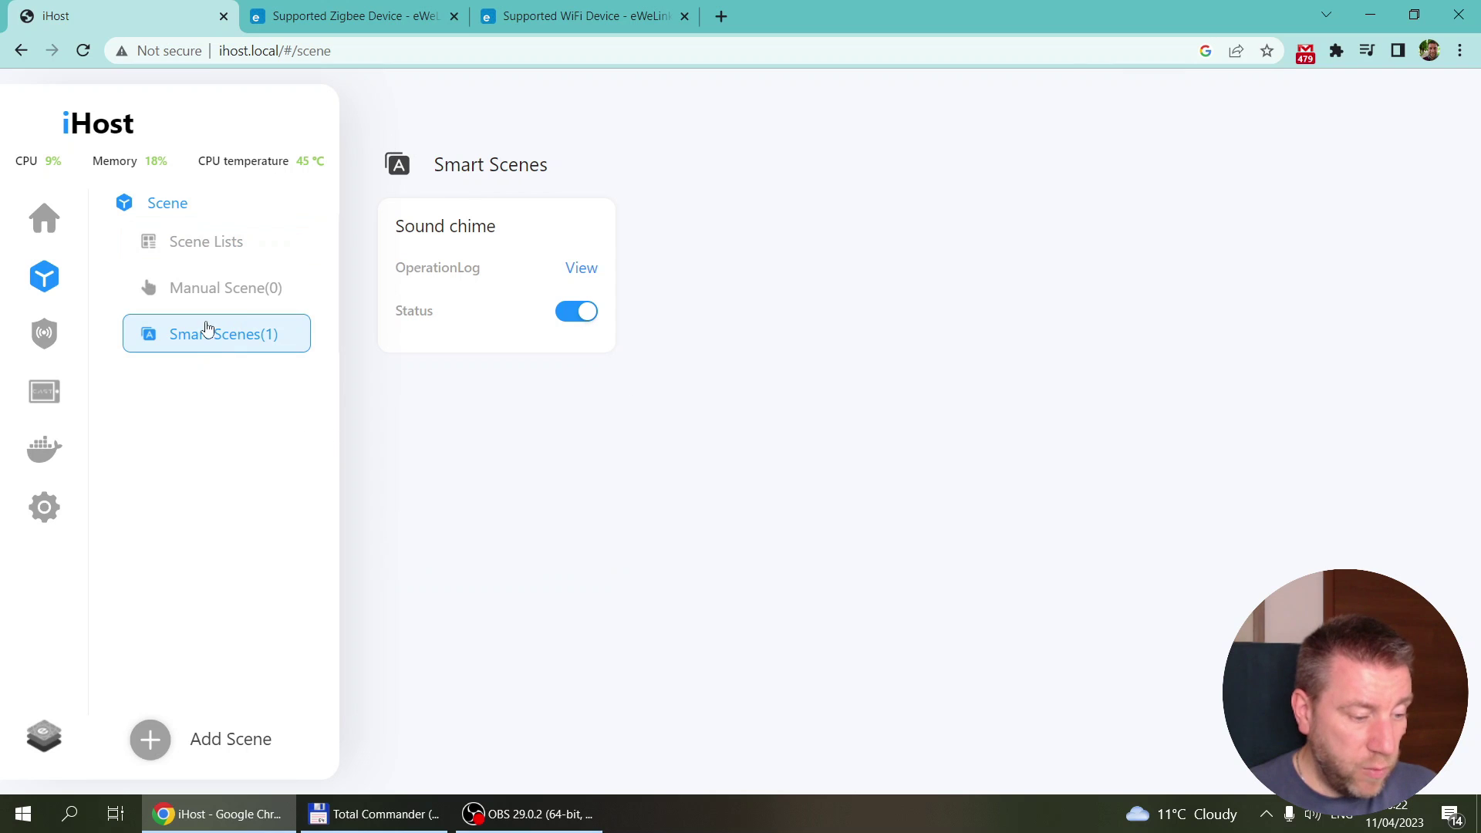
click(214, 742)
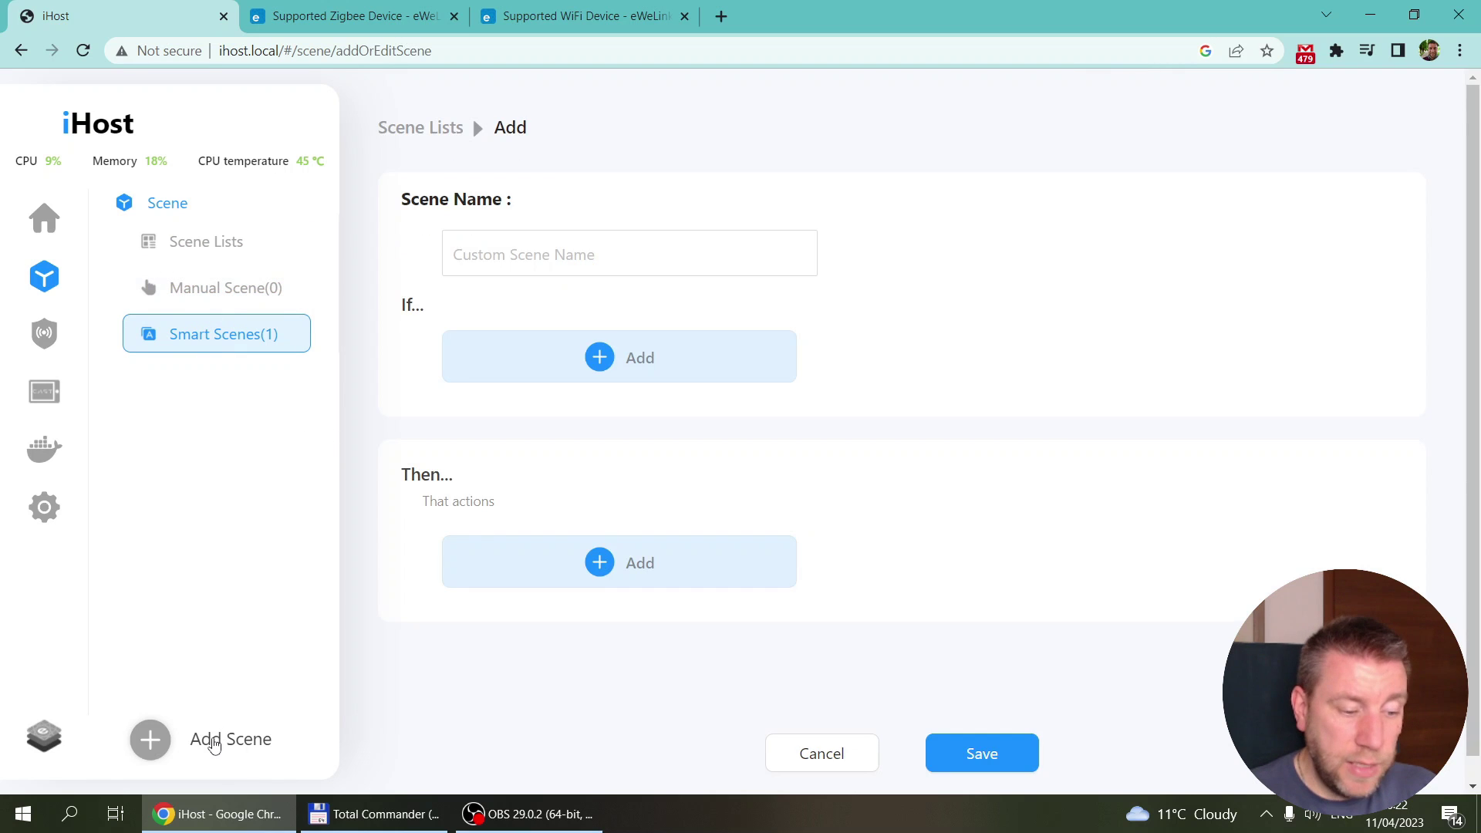
click(599, 361)
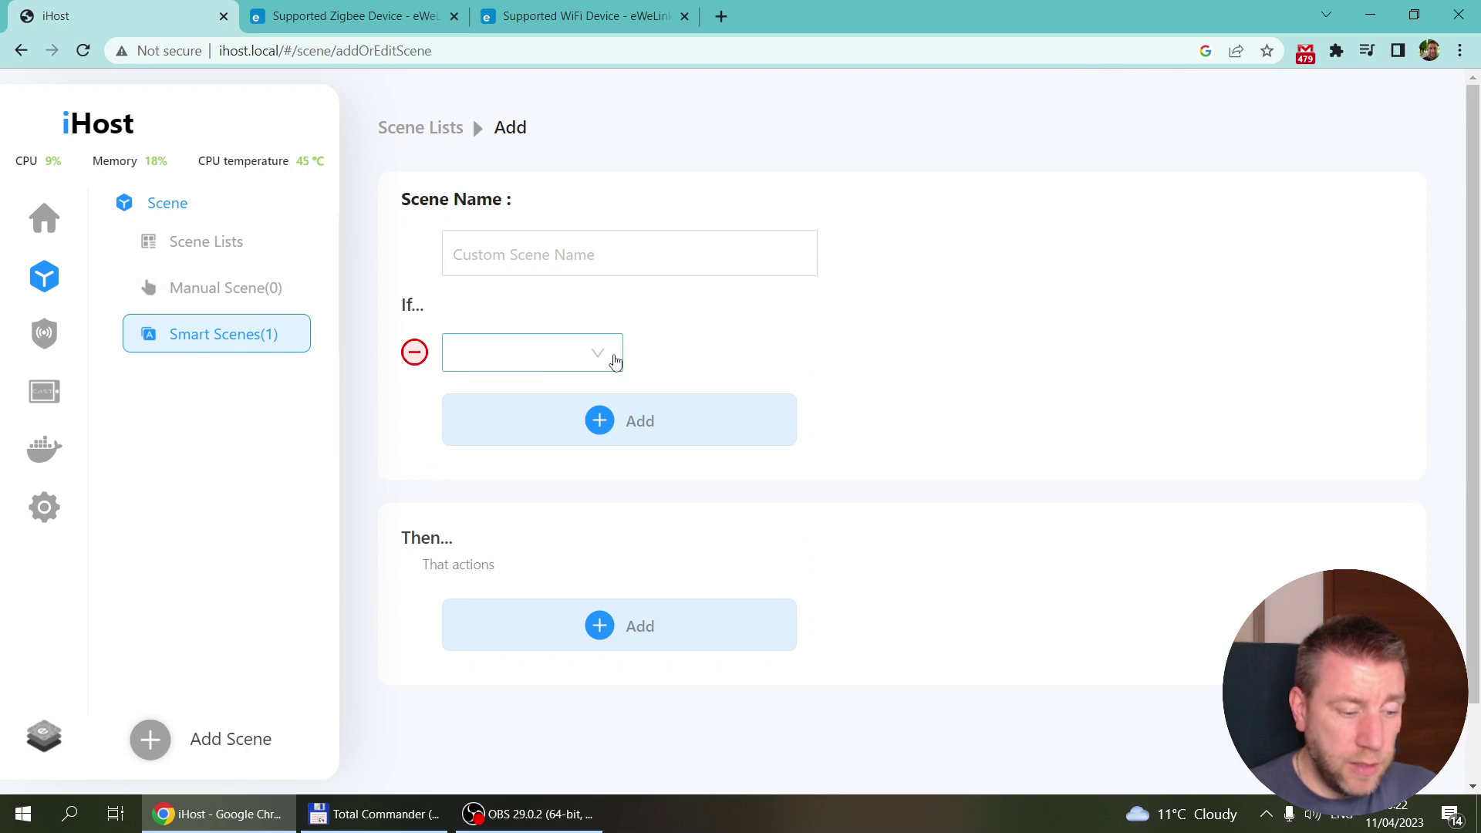
click(603, 357)
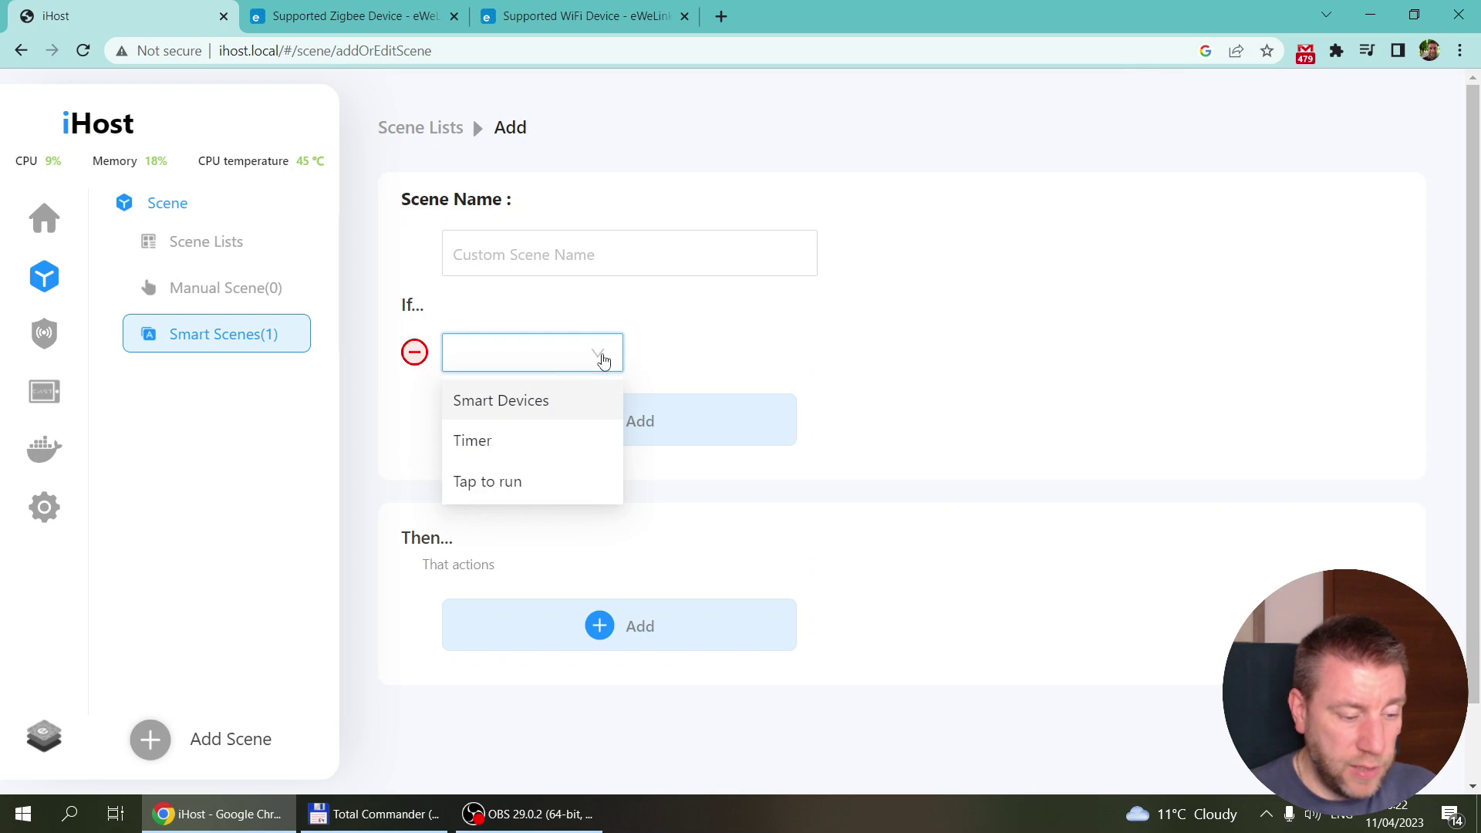
click(519, 402)
Choose the 4CH as the condition's device and look at the states offered for its Channel 1
click(861, 404)
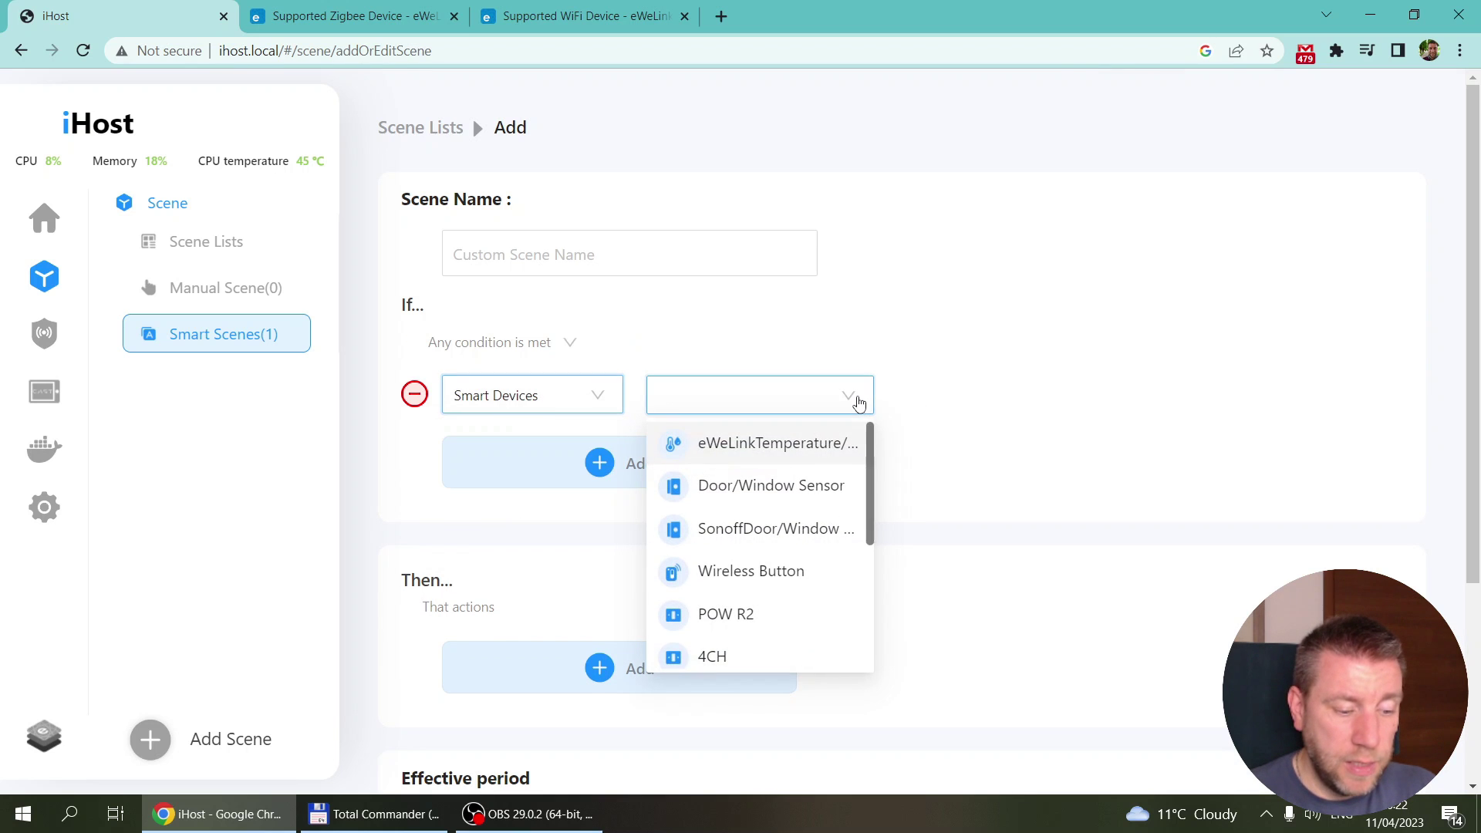
drag(870, 497, 873, 565)
click(699, 499)
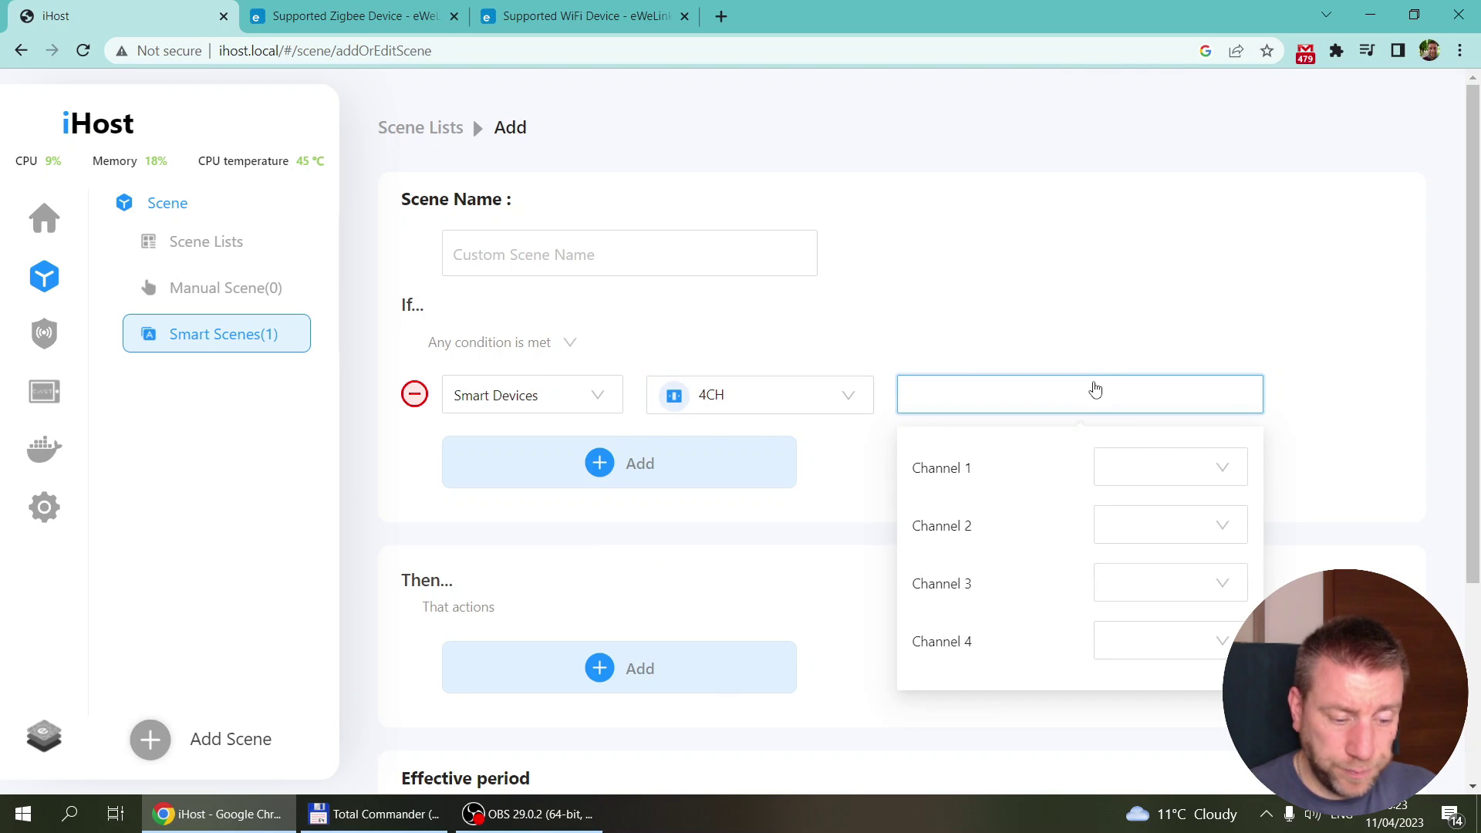
click(1223, 466)
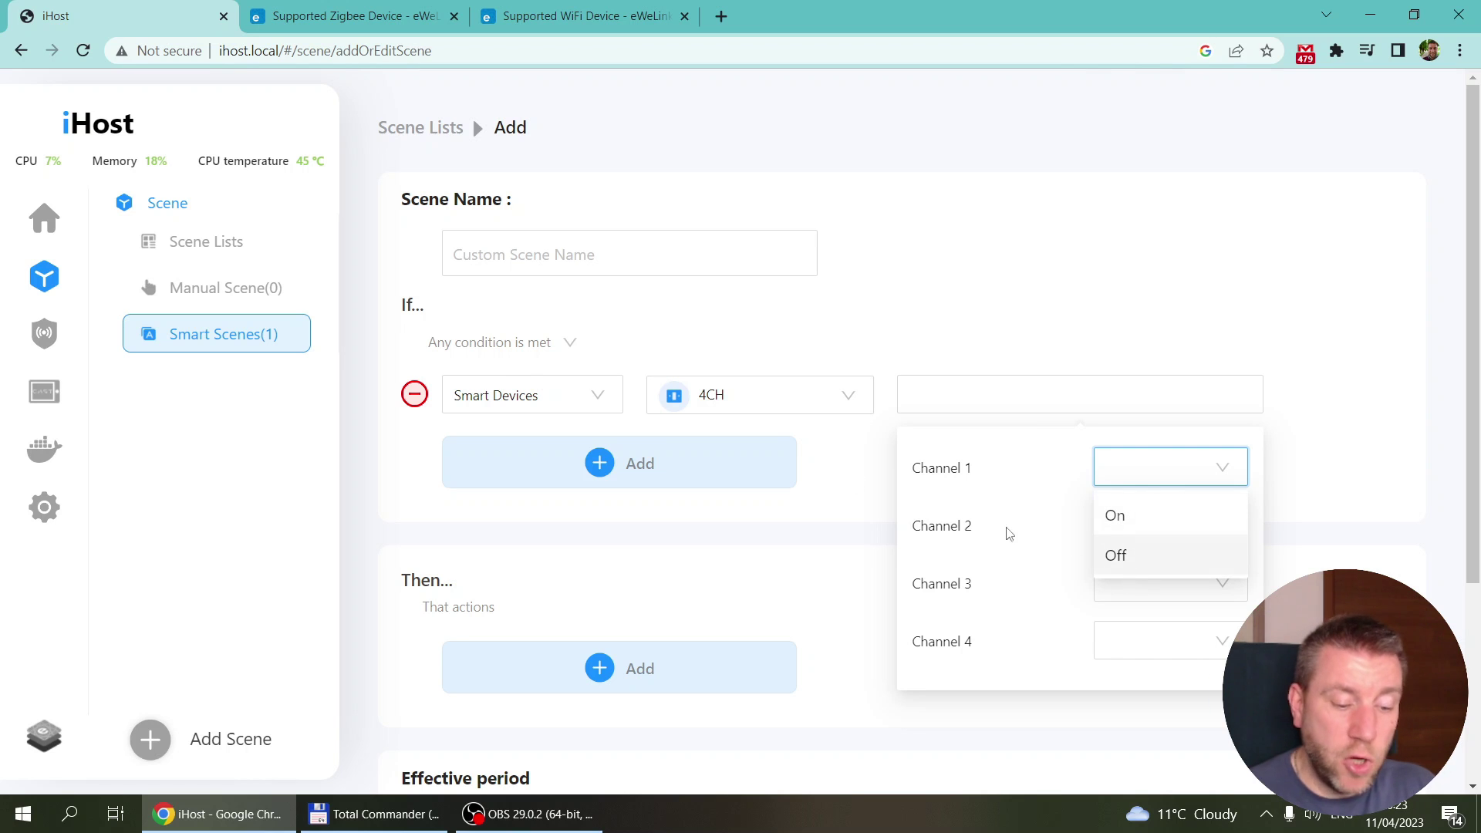
Change the condition's device to POW Elite and set its trigger state to On
click(850, 397)
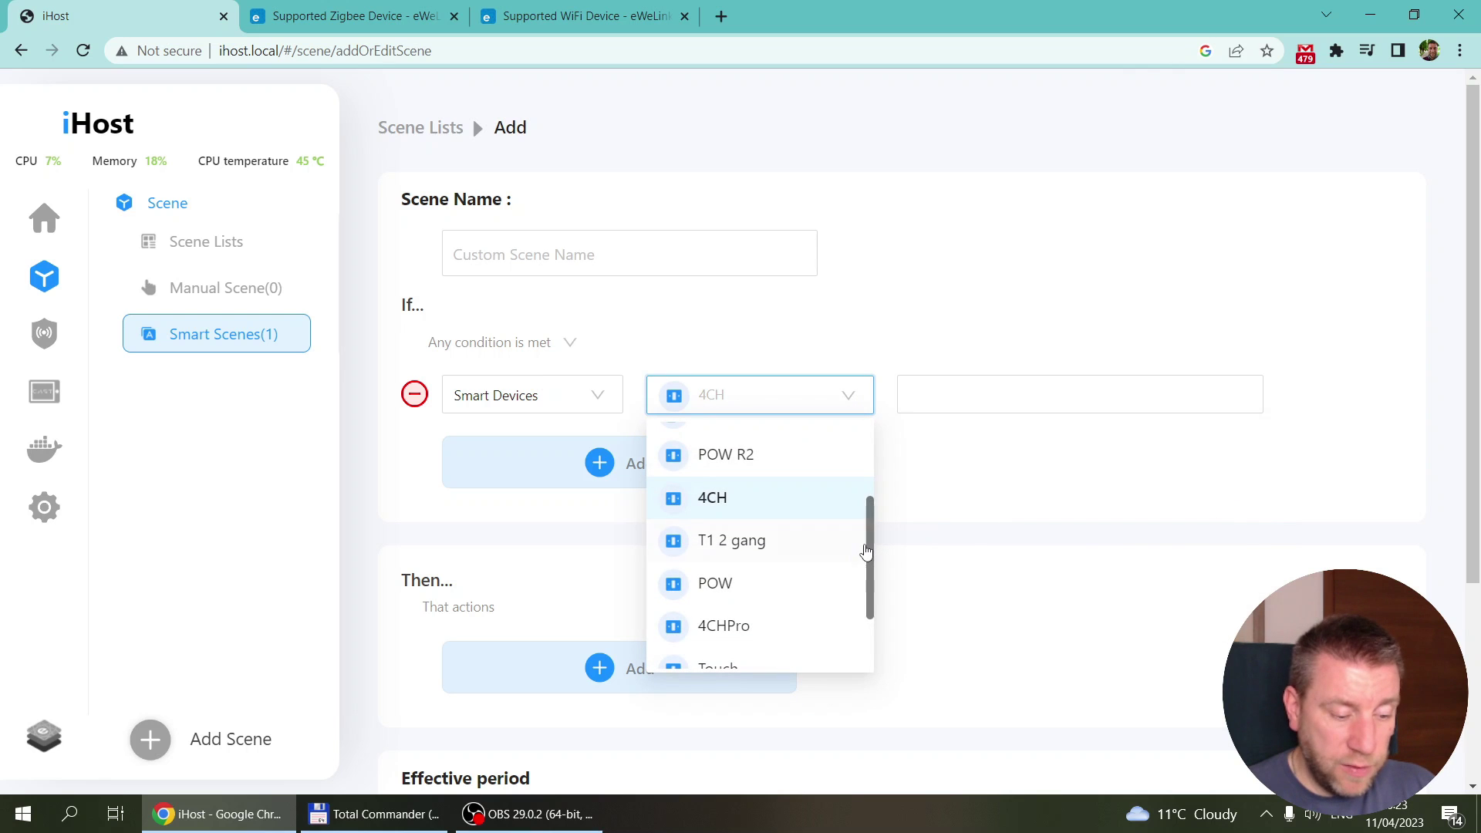
drag(871, 551, 875, 620)
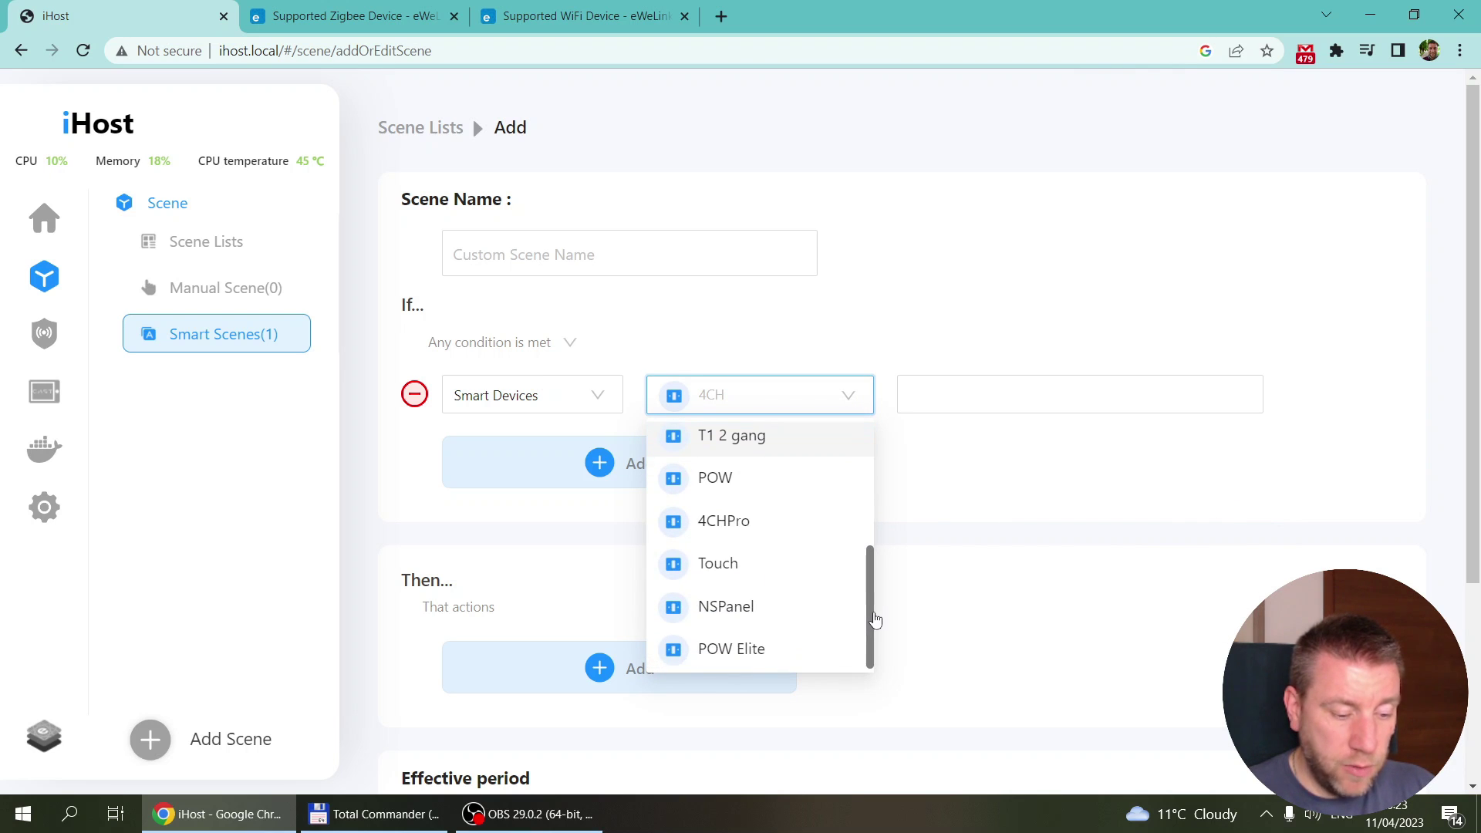
click(734, 649)
click(1148, 397)
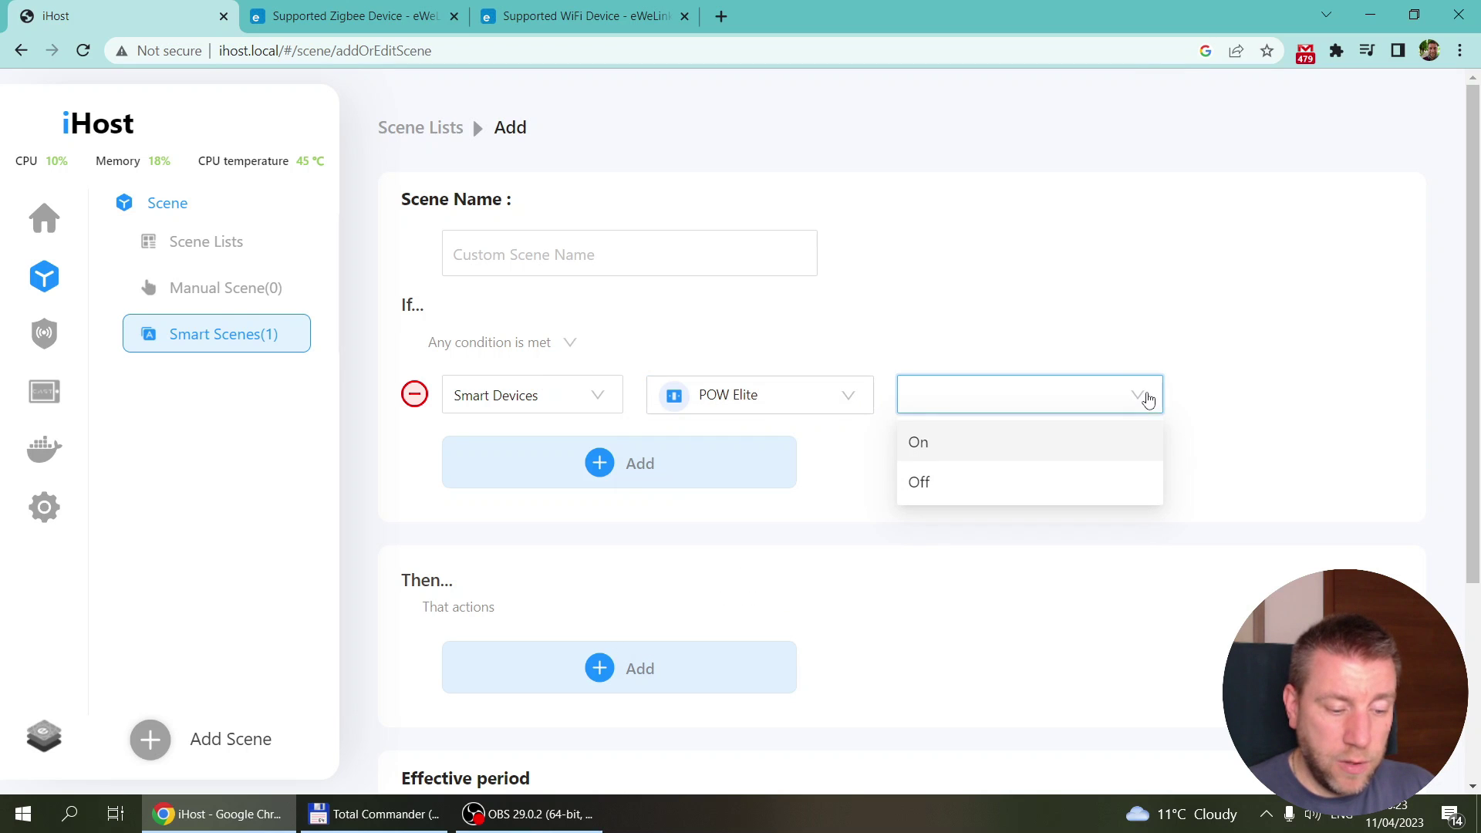
click(947, 441)
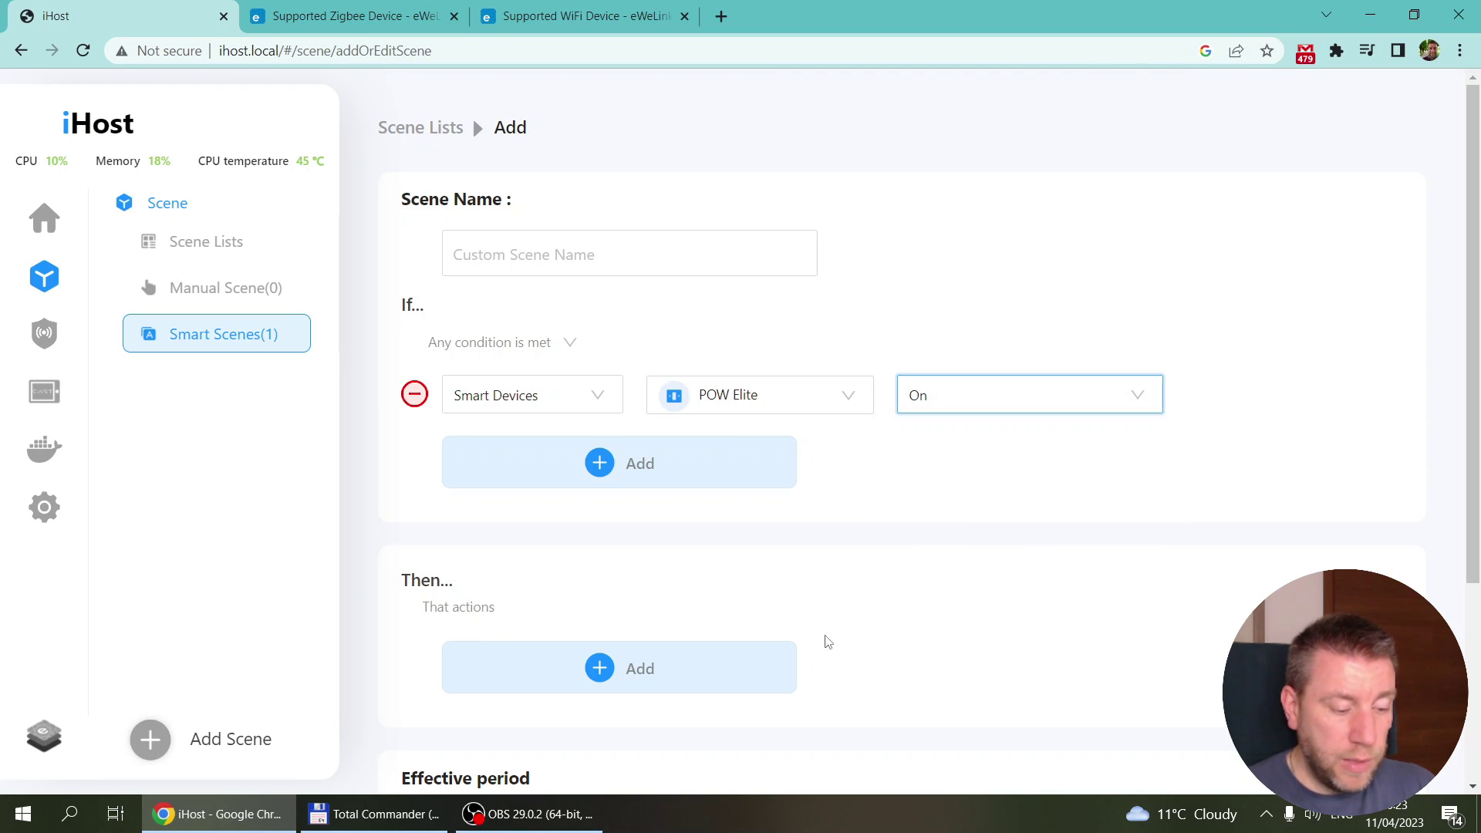
Add a Smart Devices action to the scene's Then section
scroll(827, 642, down, 4)
click(615, 397)
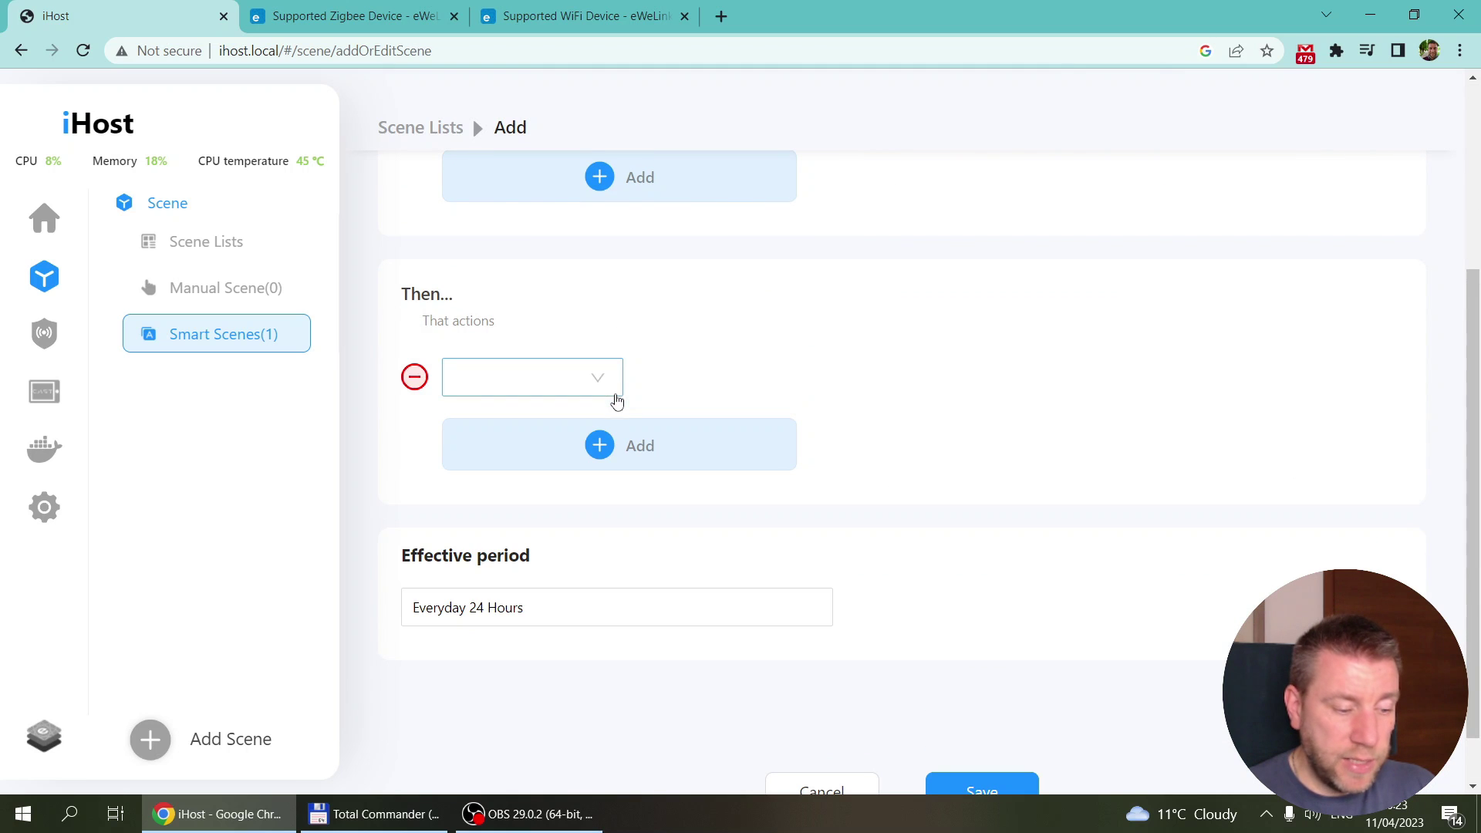
click(595, 378)
click(528, 429)
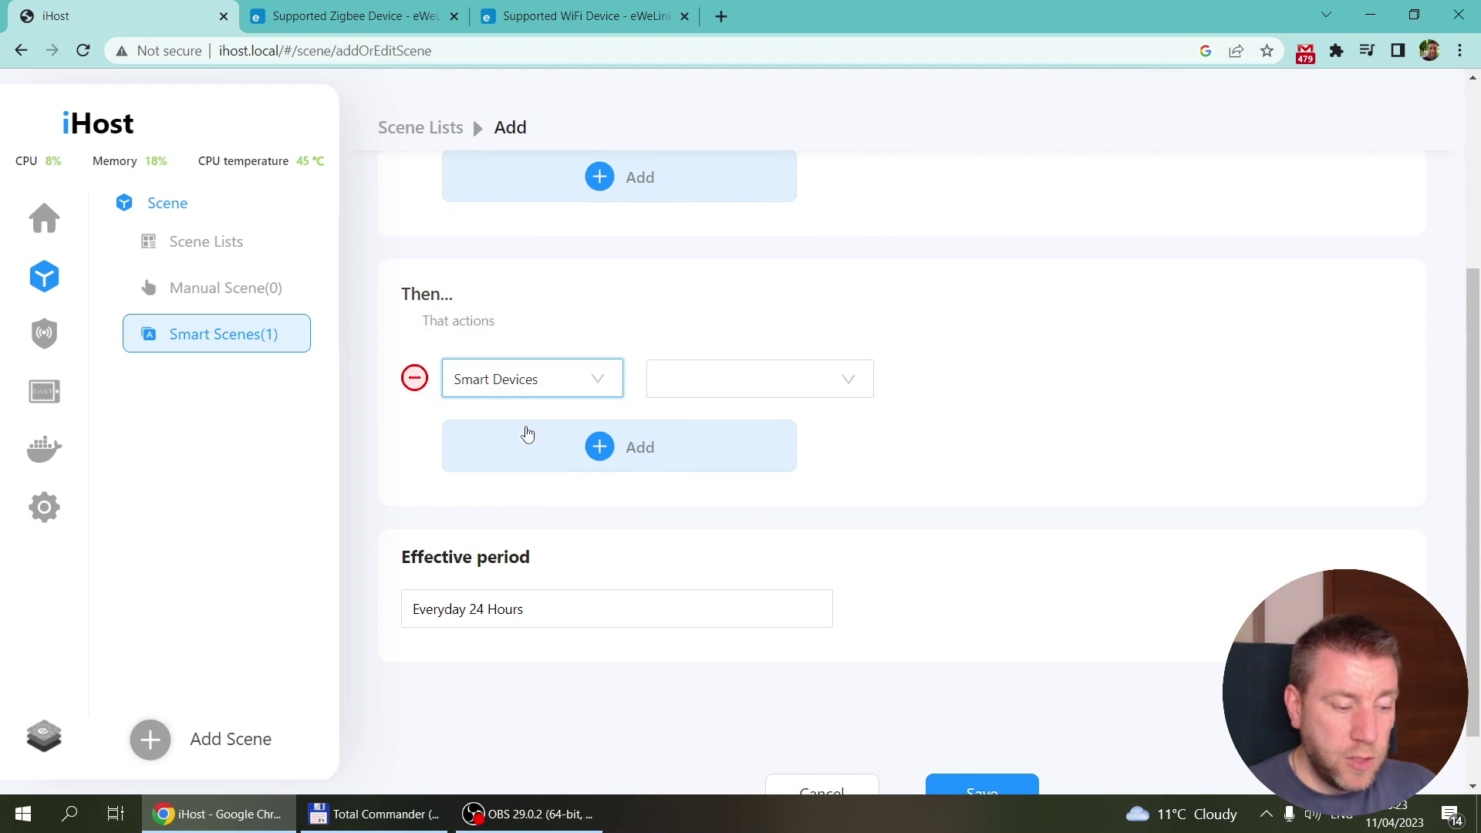
Choose POW R2 as the action's device and look at the states it offers
click(856, 376)
drag(867, 471, 838, 397)
click(734, 429)
click(1015, 381)
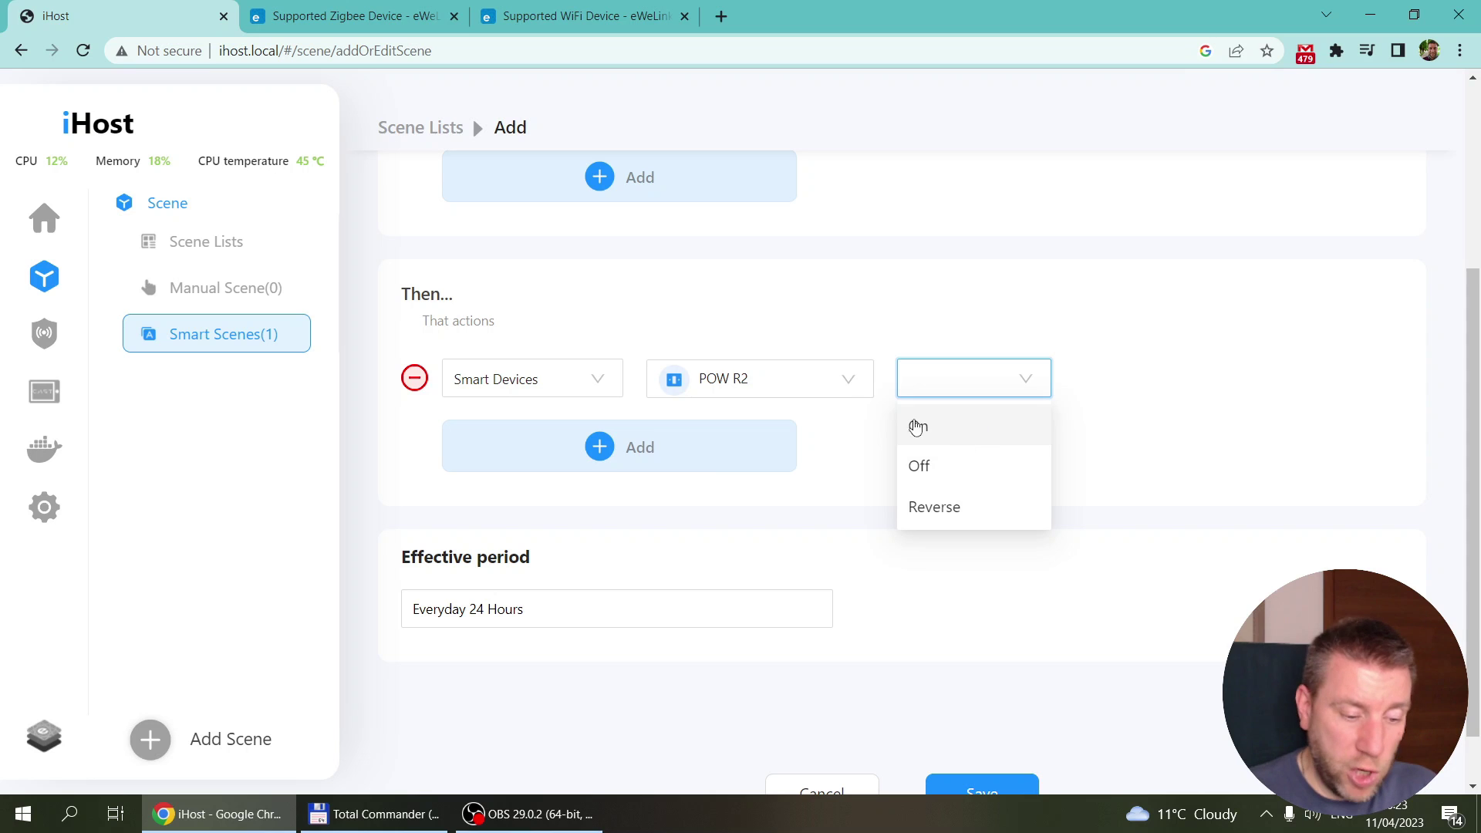
Change the action's device to 4CHPro and look at its settings for the four channels
click(849, 390)
scroll(784, 568, down, 2)
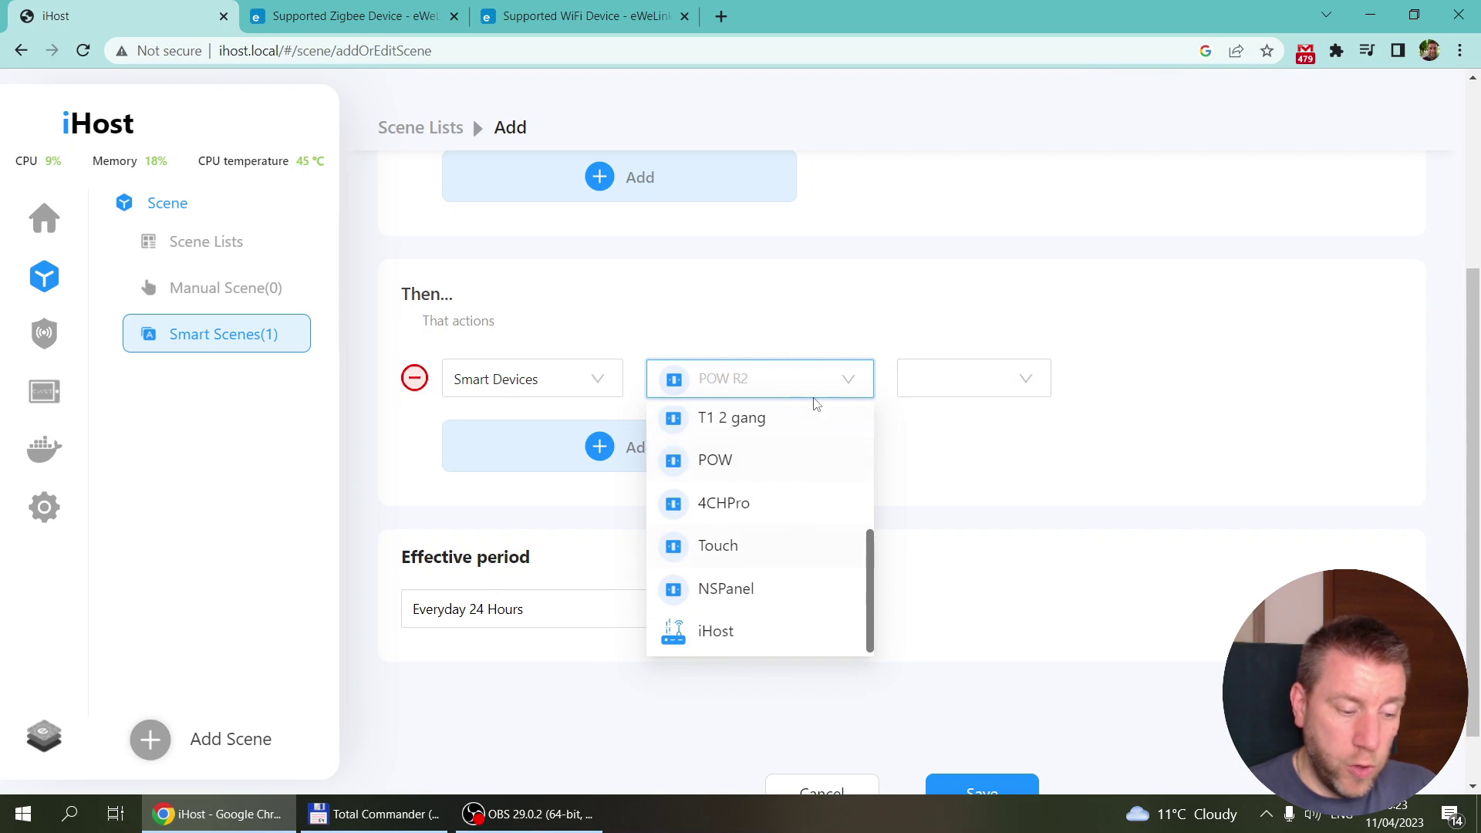
click(739, 509)
click(1244, 379)
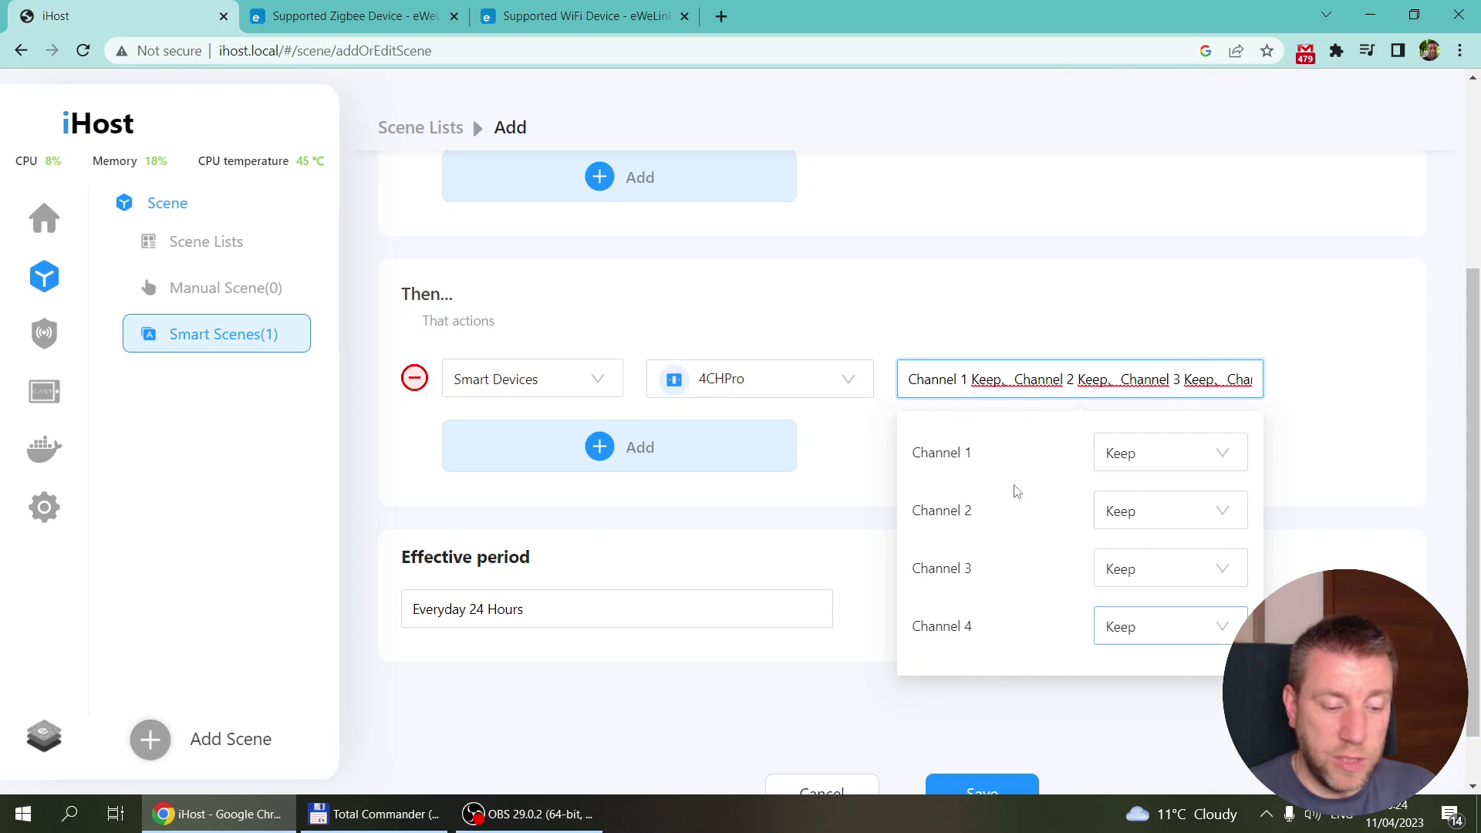
click(966, 298)
Set the If condition's device to Wireless Button with Click as the trigger
scroll(965, 297, up, 3)
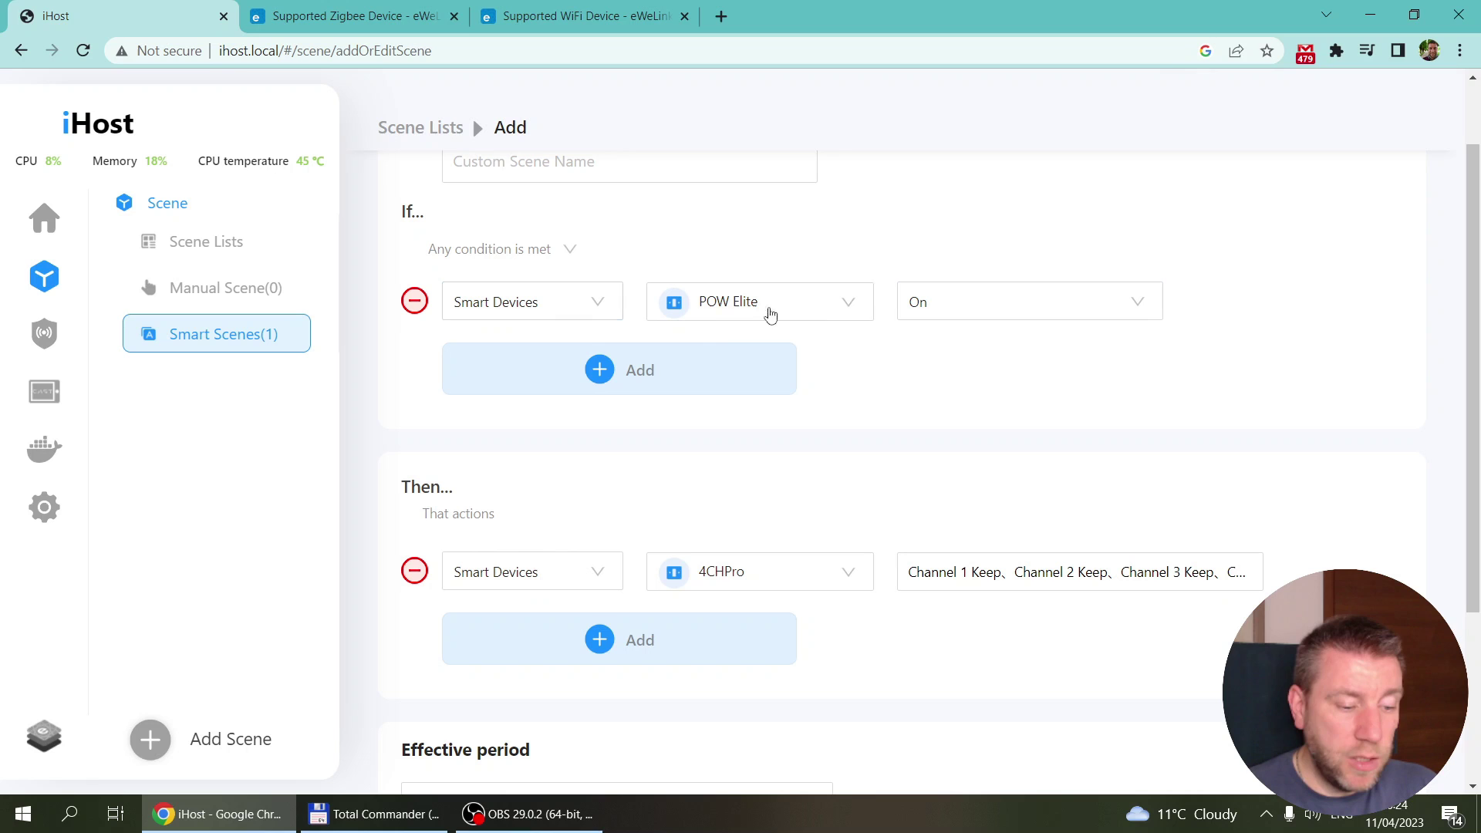
click(857, 301)
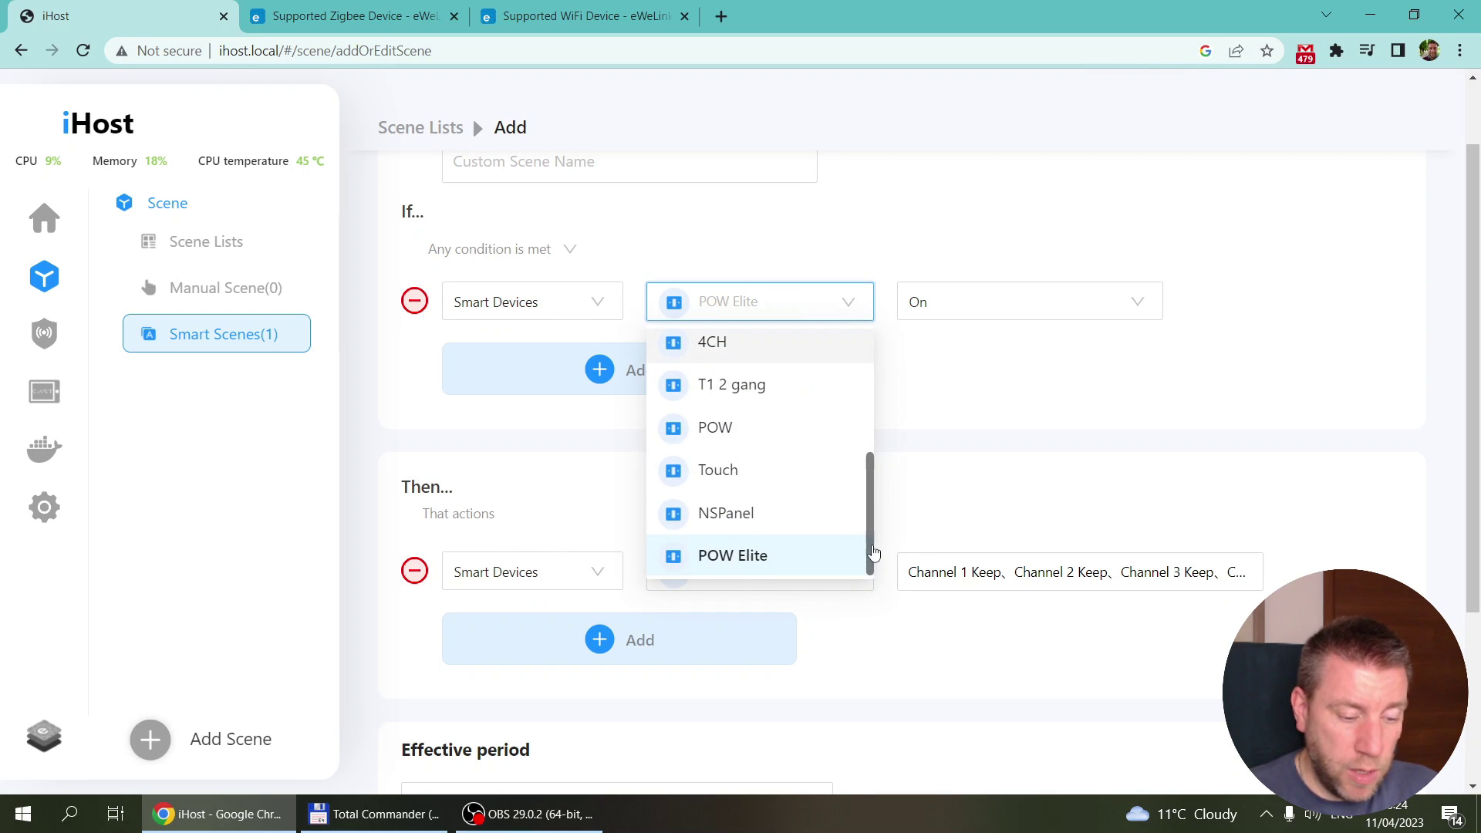
drag(872, 553, 877, 377)
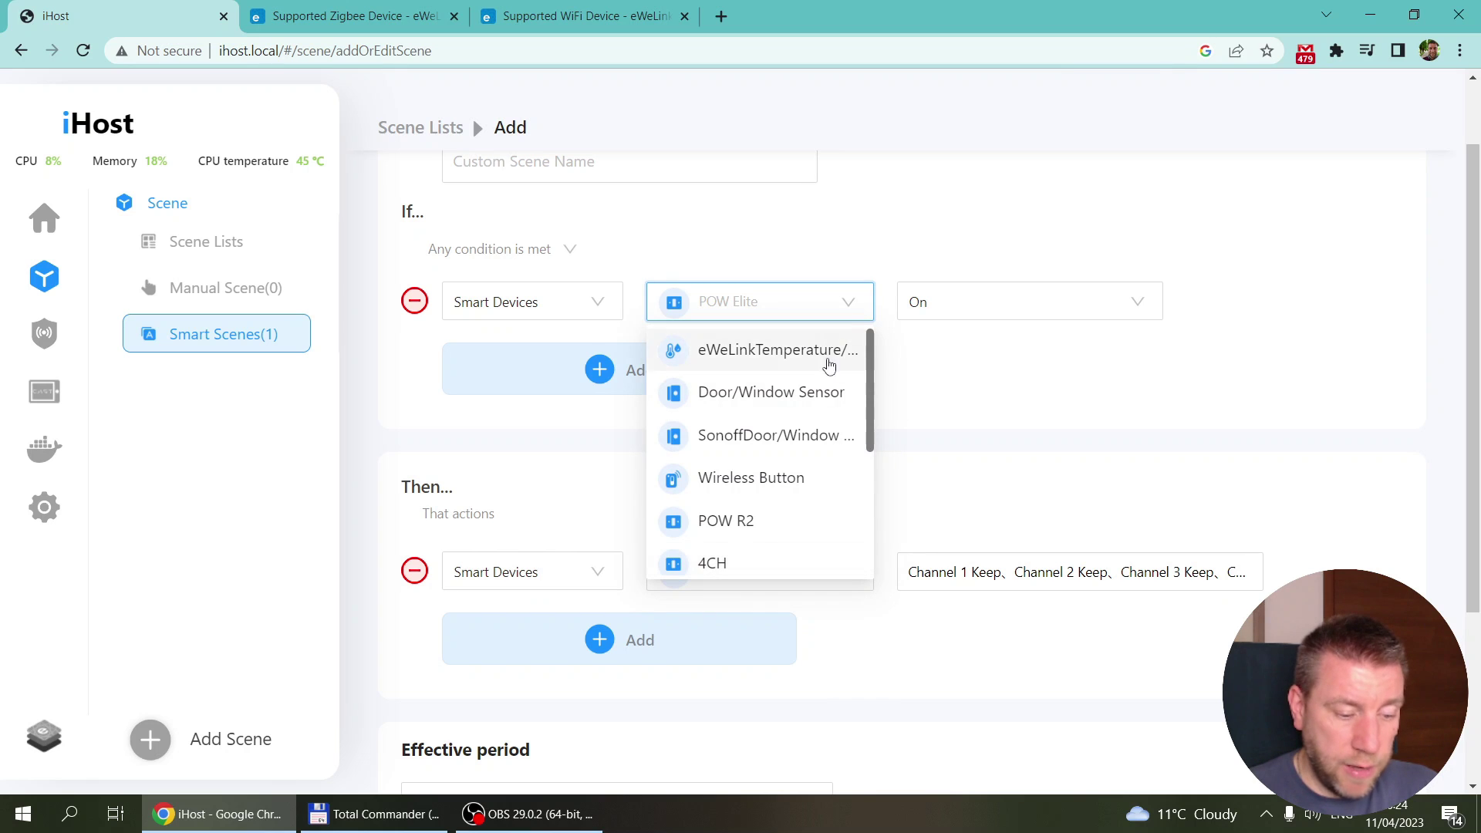
click(741, 483)
click(1116, 310)
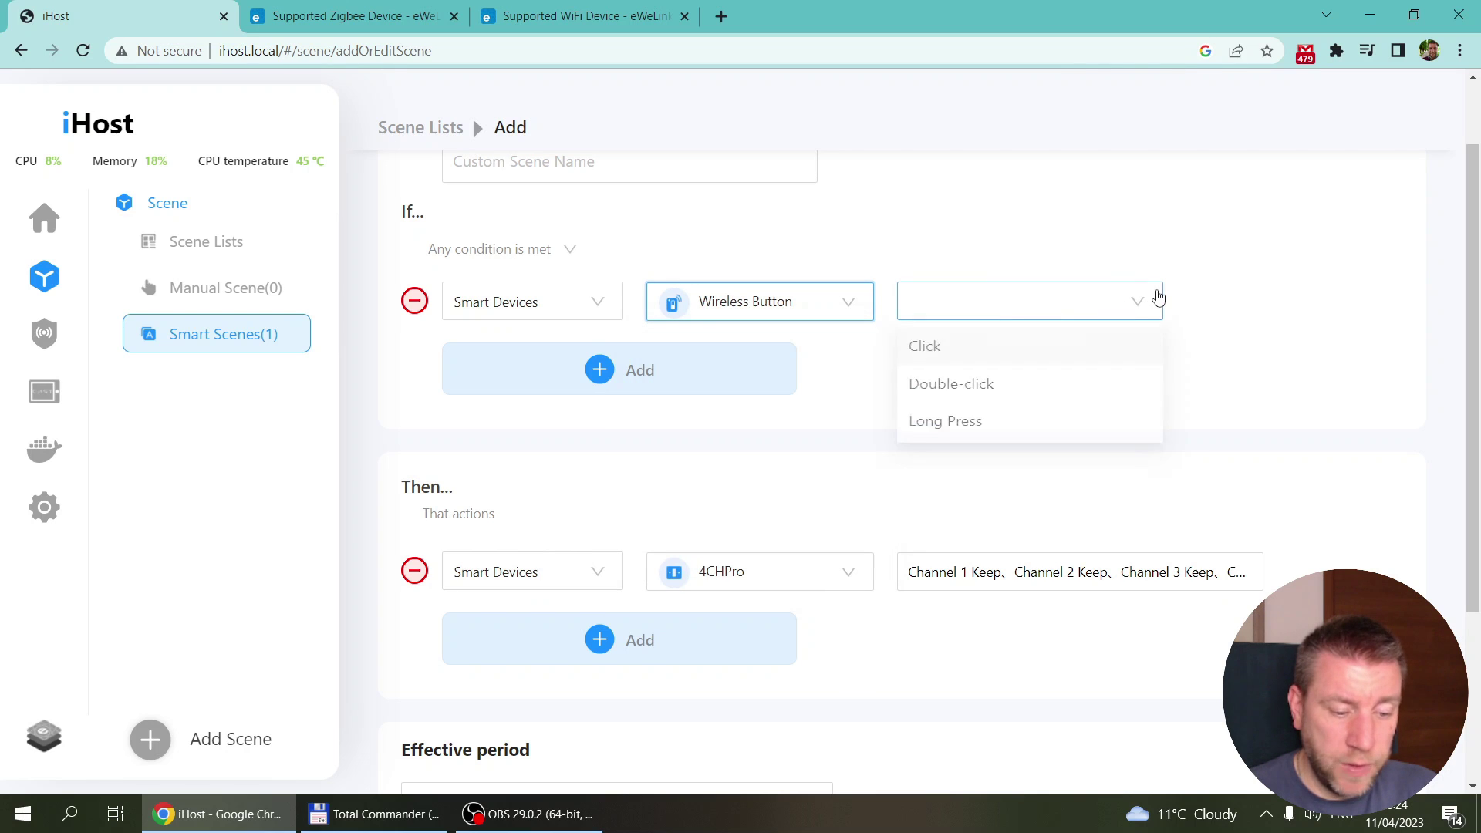
click(949, 347)
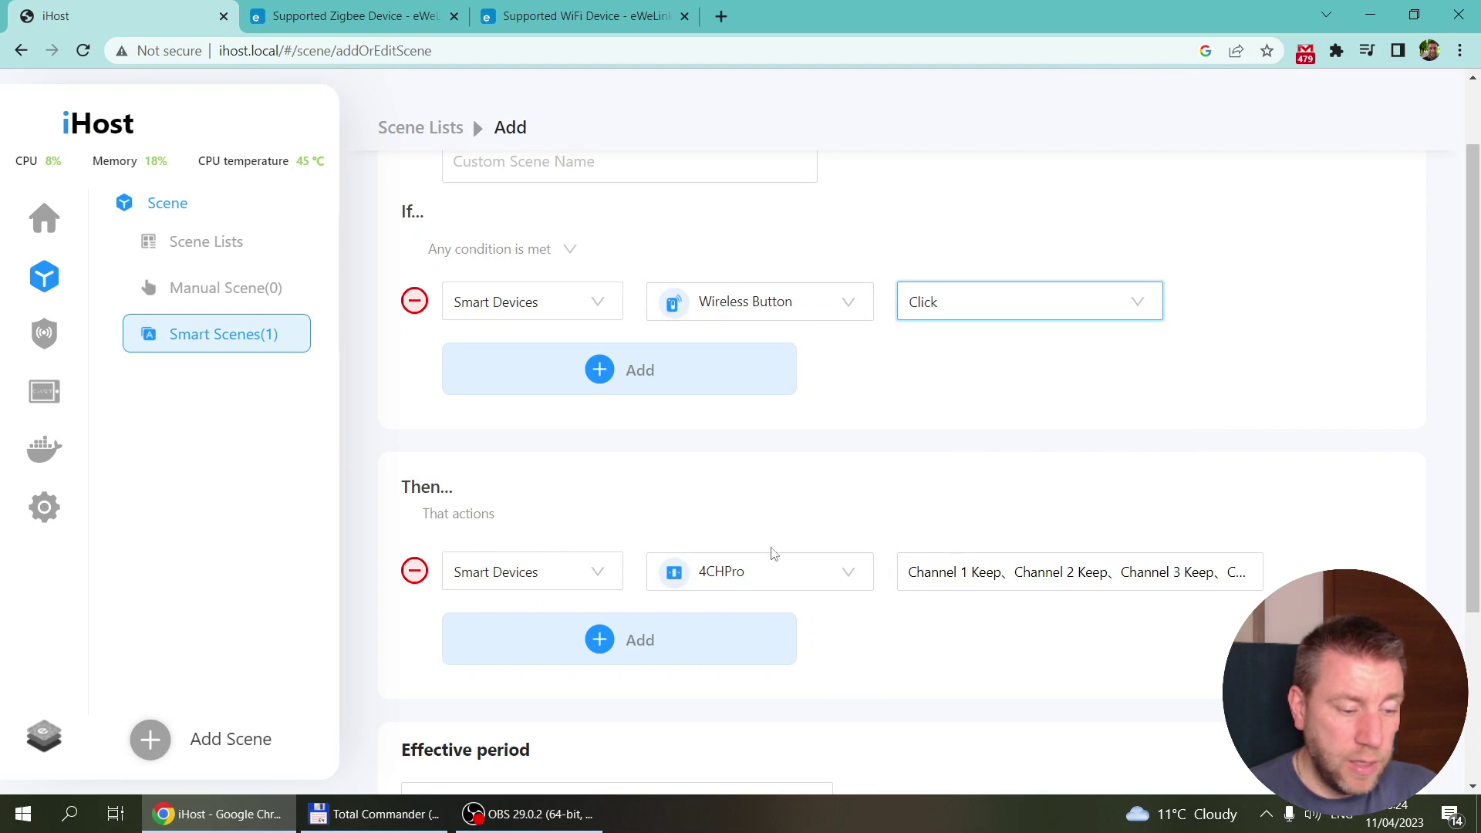
Set the Then action's device to Touch with the Reverse state
click(848, 575)
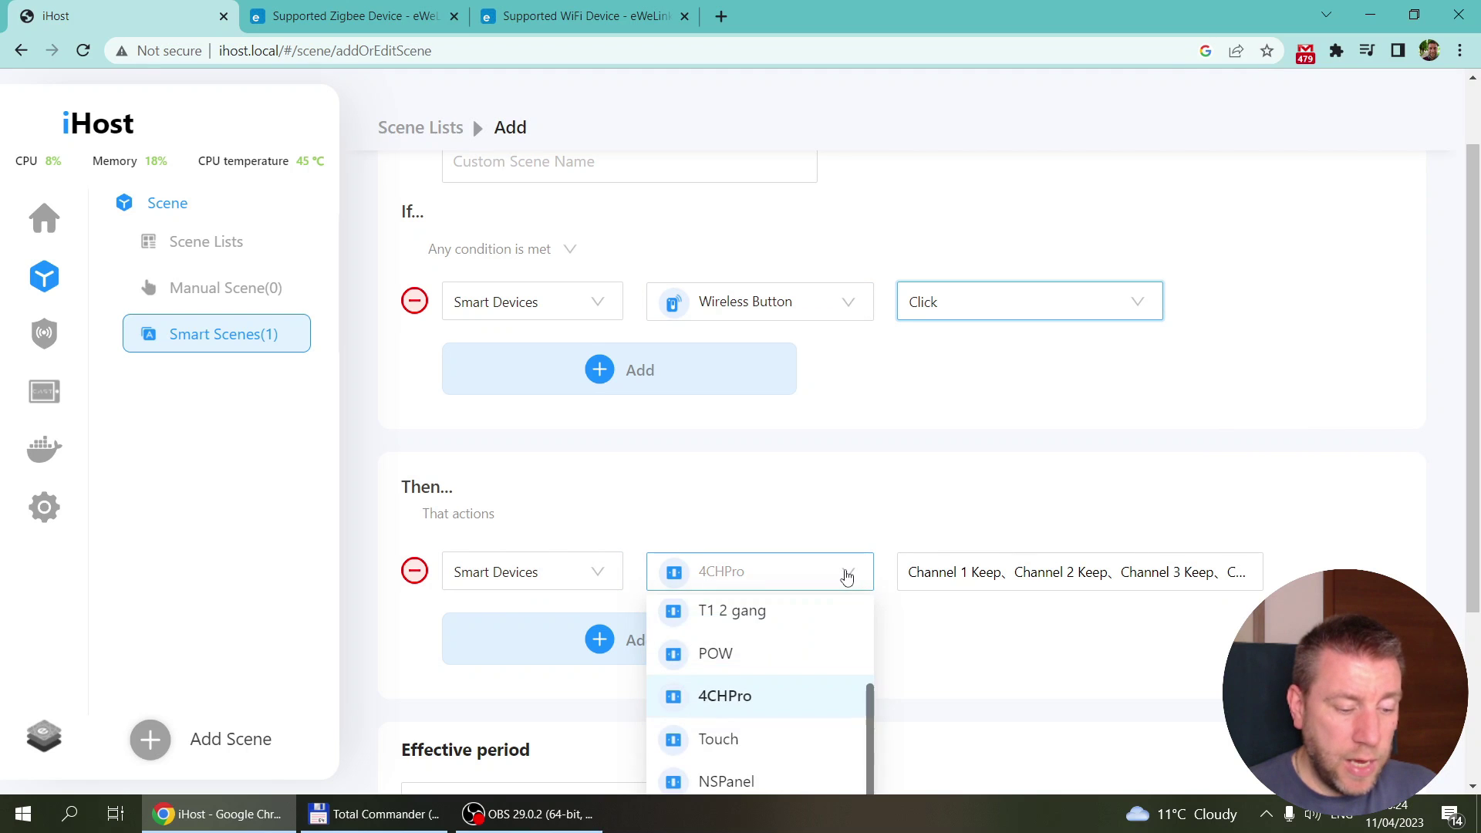
scroll(850, 640, down, 2)
click(711, 599)
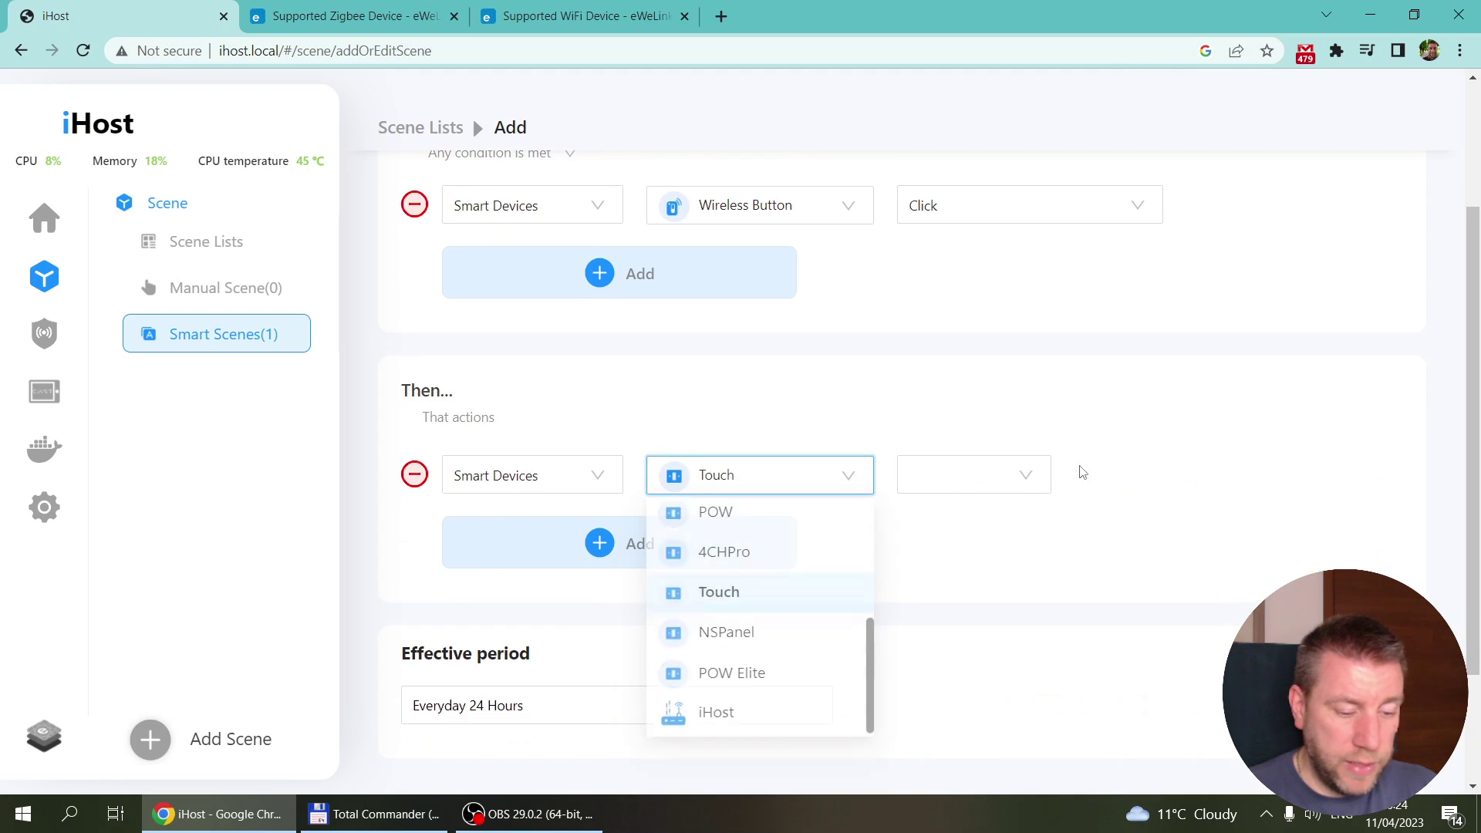
click(1026, 473)
click(934, 604)
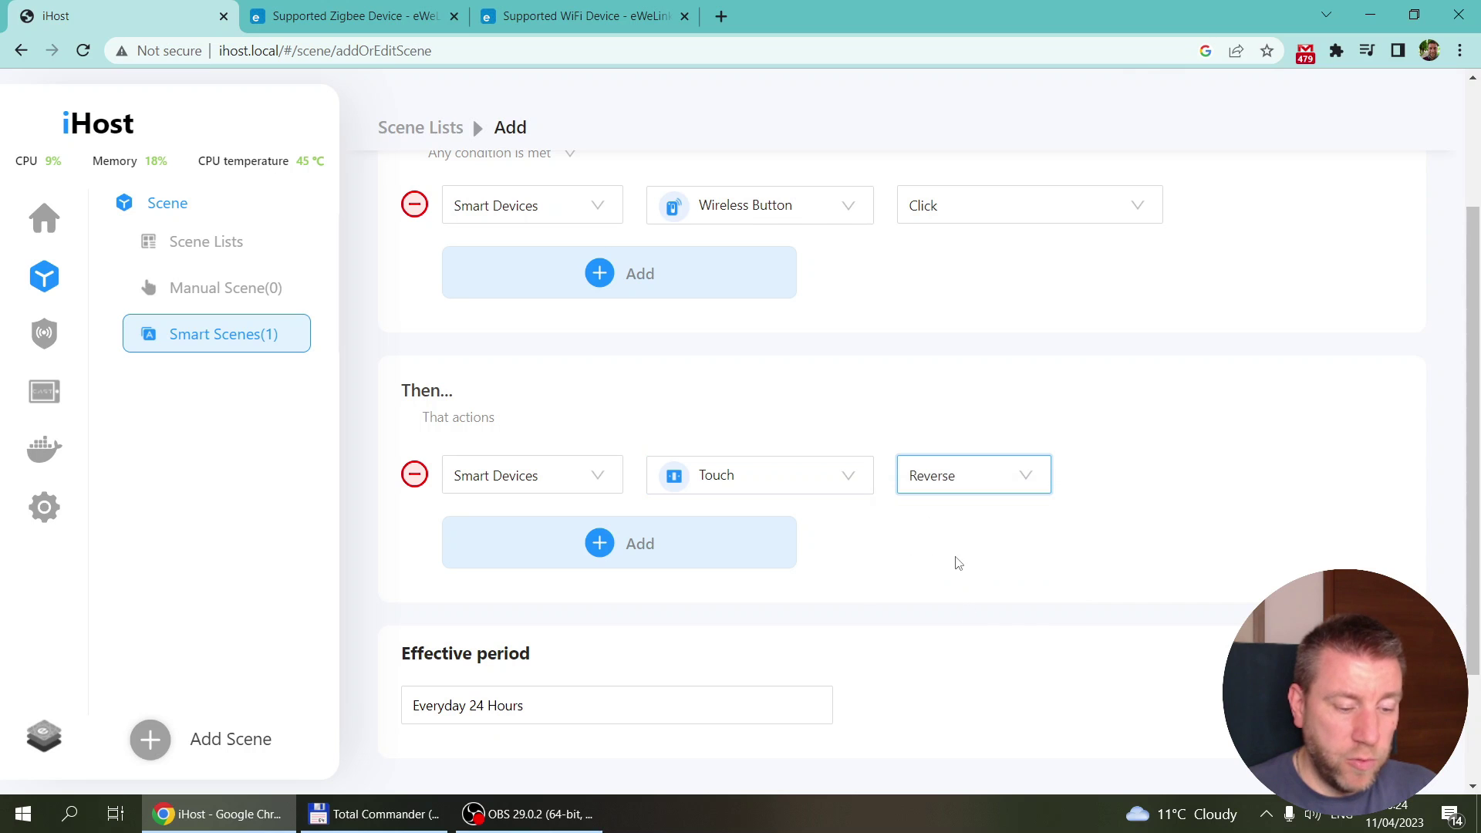
Name the scene "Touch light switch" and save it
scroll(853, 561, up, 2)
scroll(852, 562, up, 1)
click(590, 257)
text(Tou)
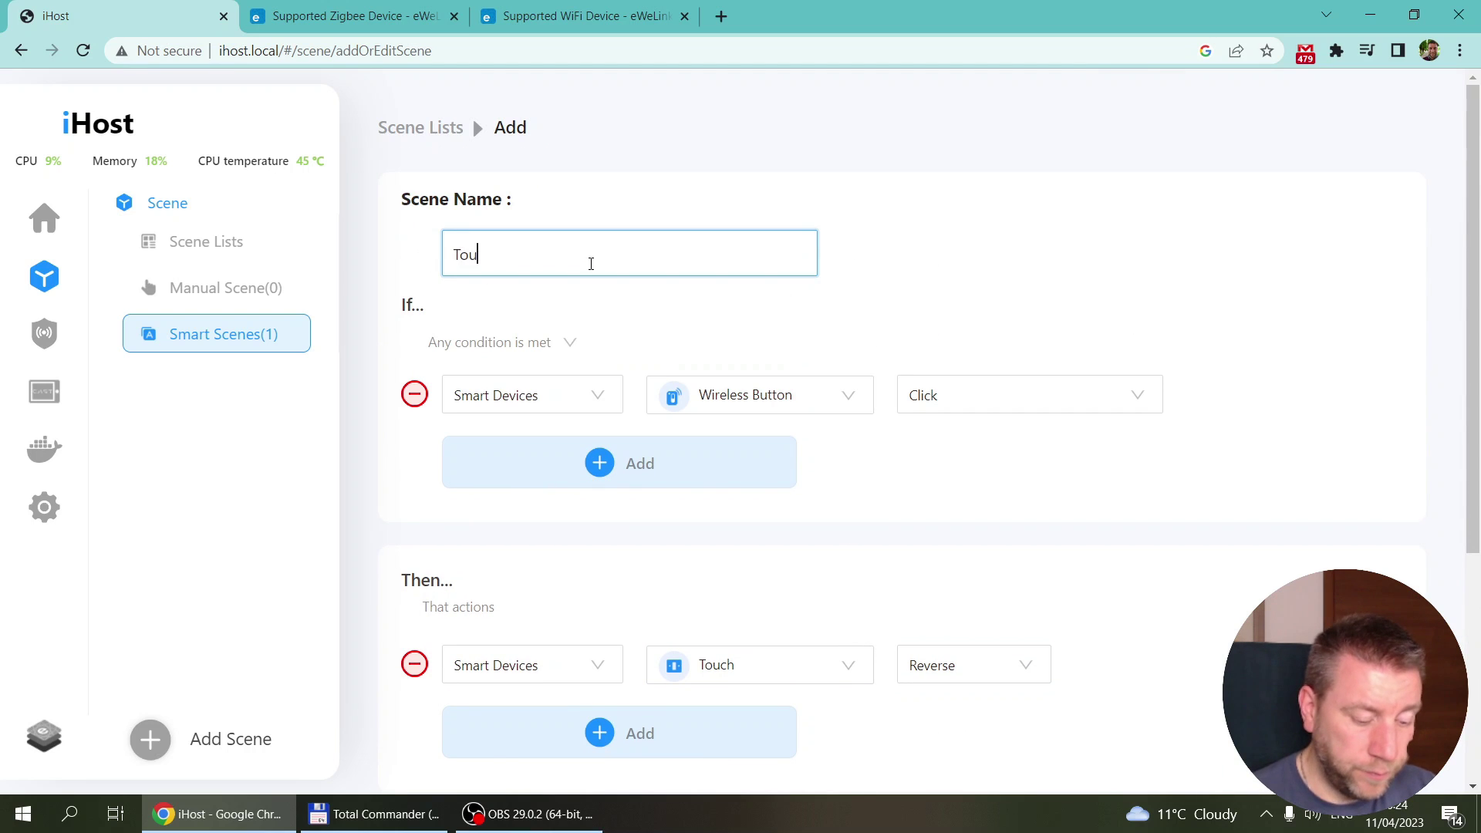
text(ch light swithc)
key(BackSpace)
key(BackSpace)
text(ch)
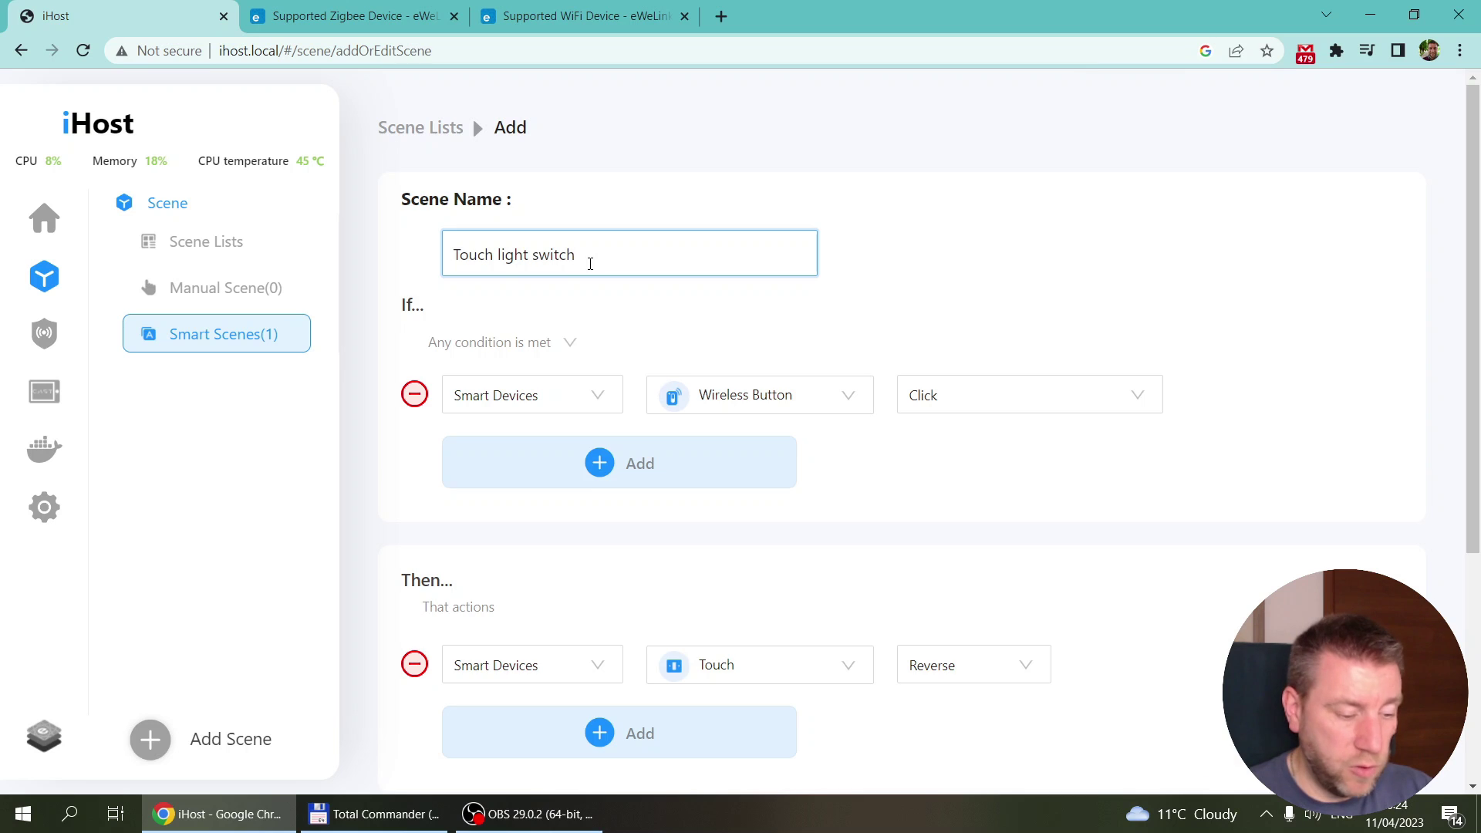
scroll(590, 263, down, 5)
click(975, 730)
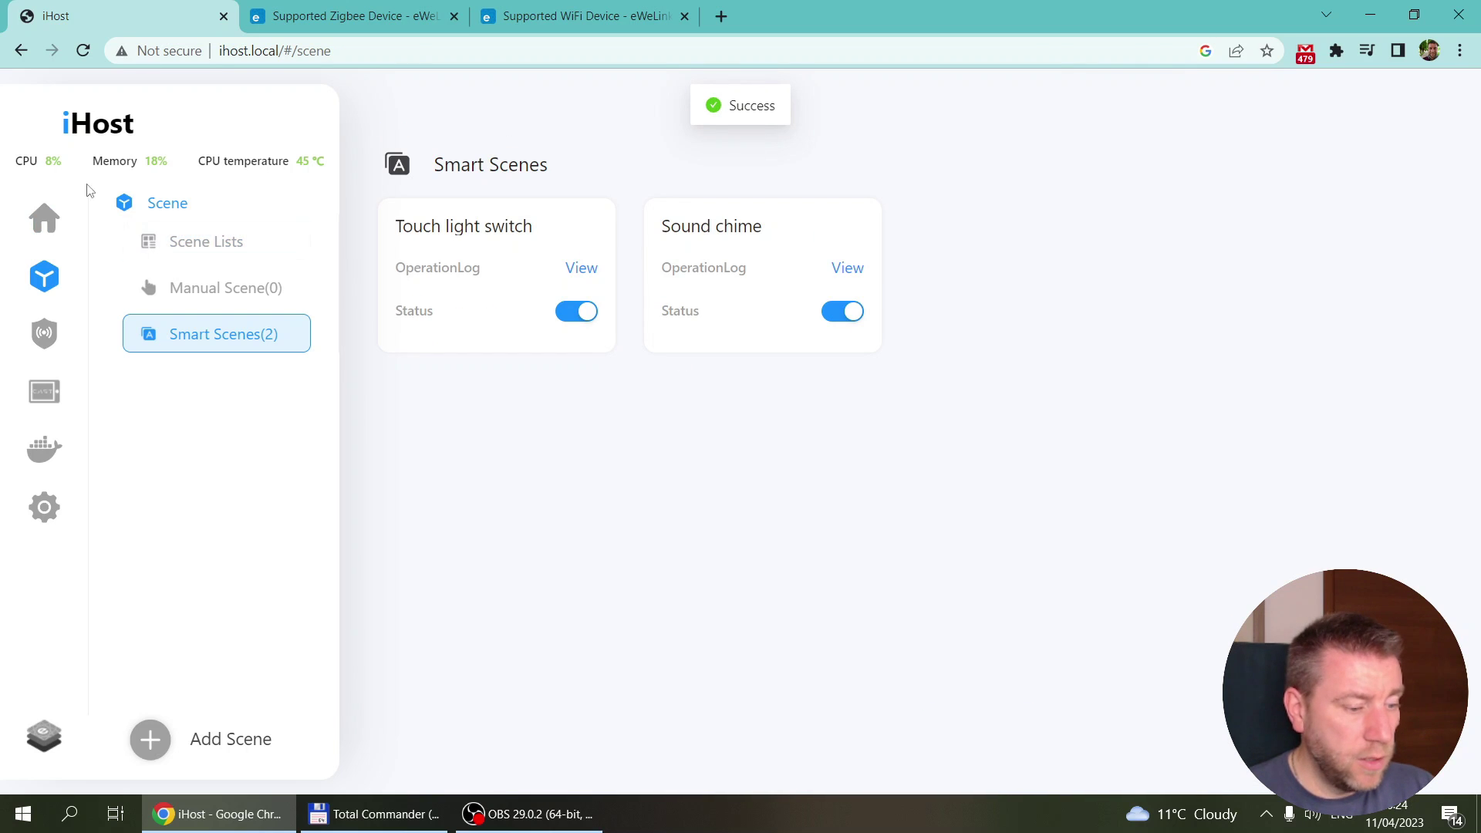
Return to the device overview and toggle the Touch switch
click(54, 223)
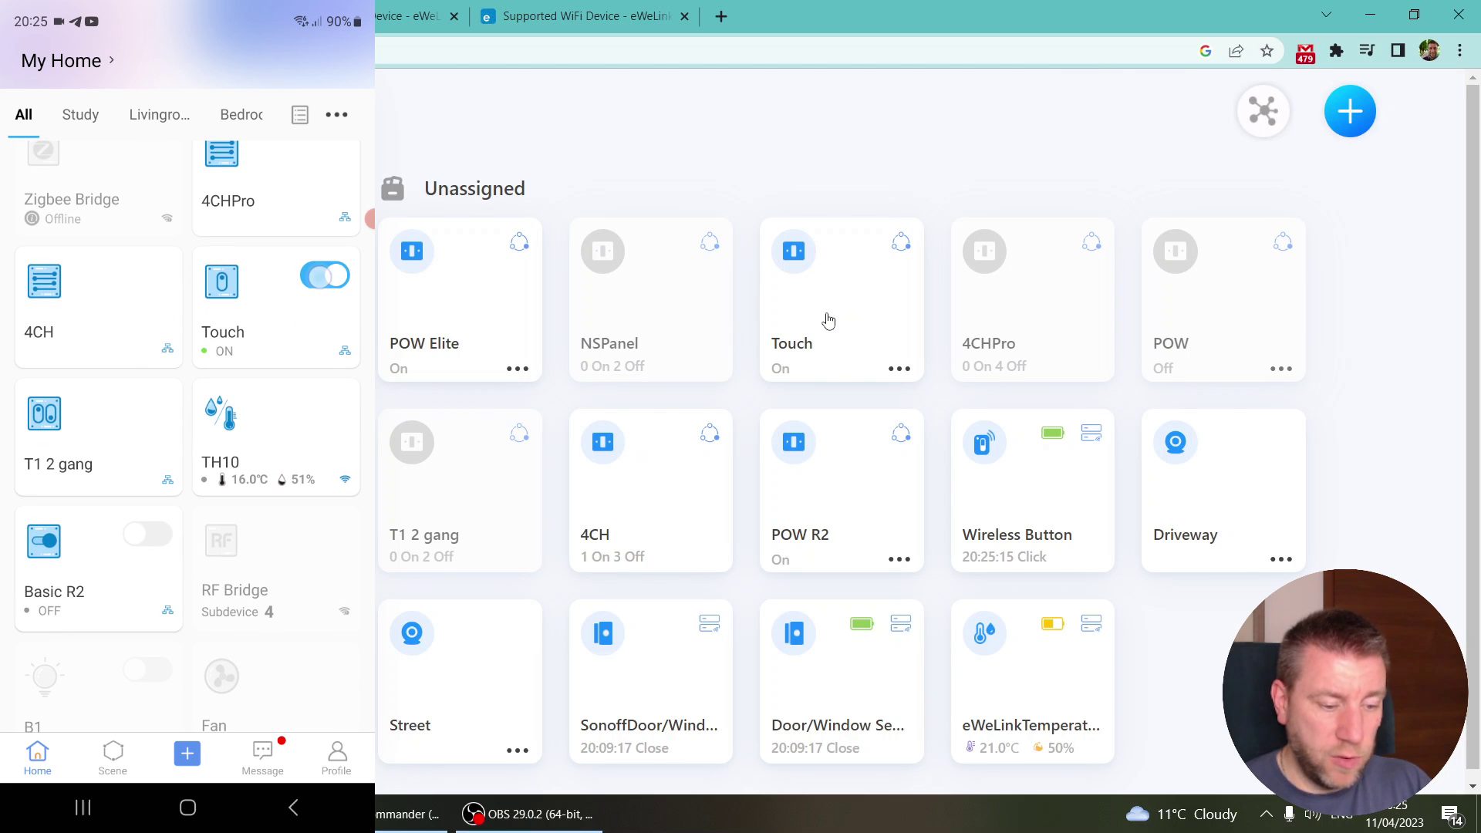
click(828, 320)
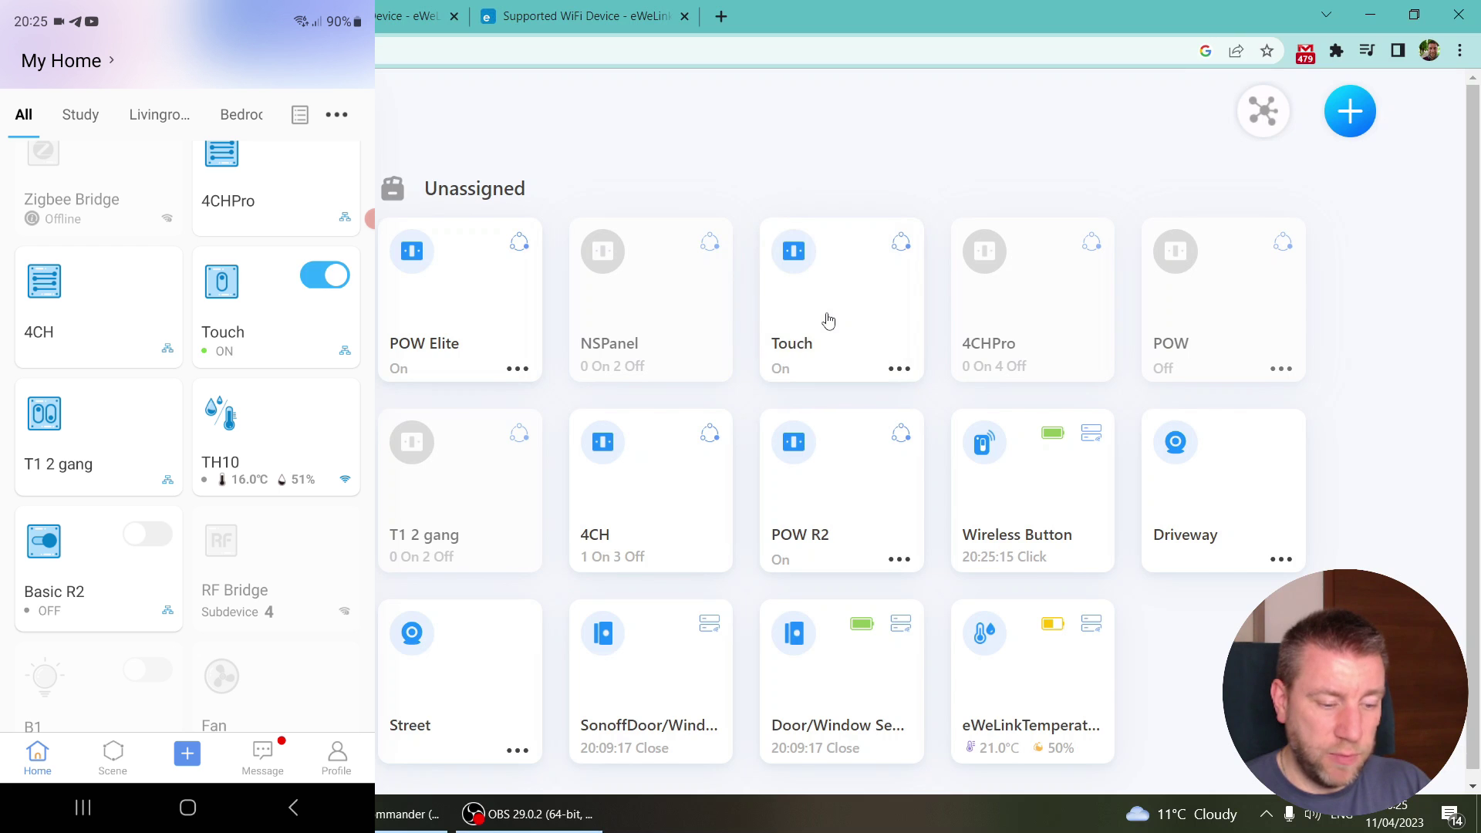